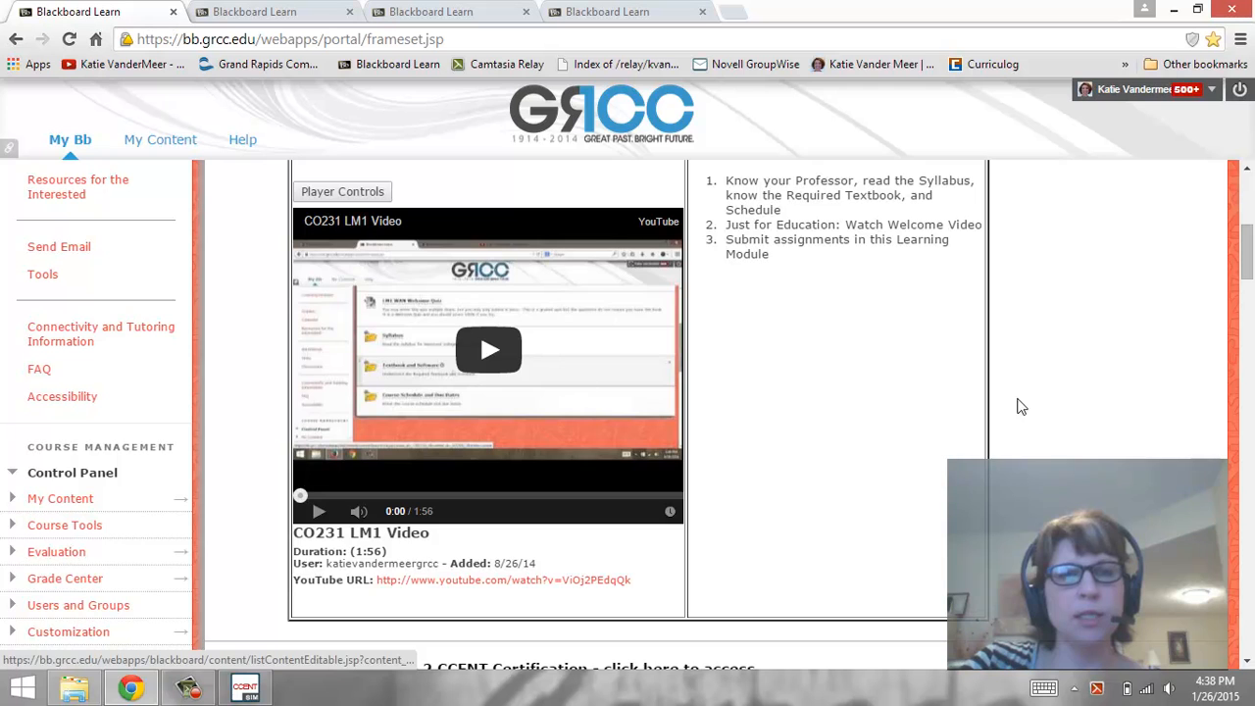
- Turn edit mode off for the Learning Modules page and open the Learning Module 4 folder covering Chapters 4 and 5
{"action": "scroll", "coordinate": [1059, 383], "scroll_direction": "up", "scroll_amount": 5}
{"action": "left_click", "coordinate": [1214, 189]}
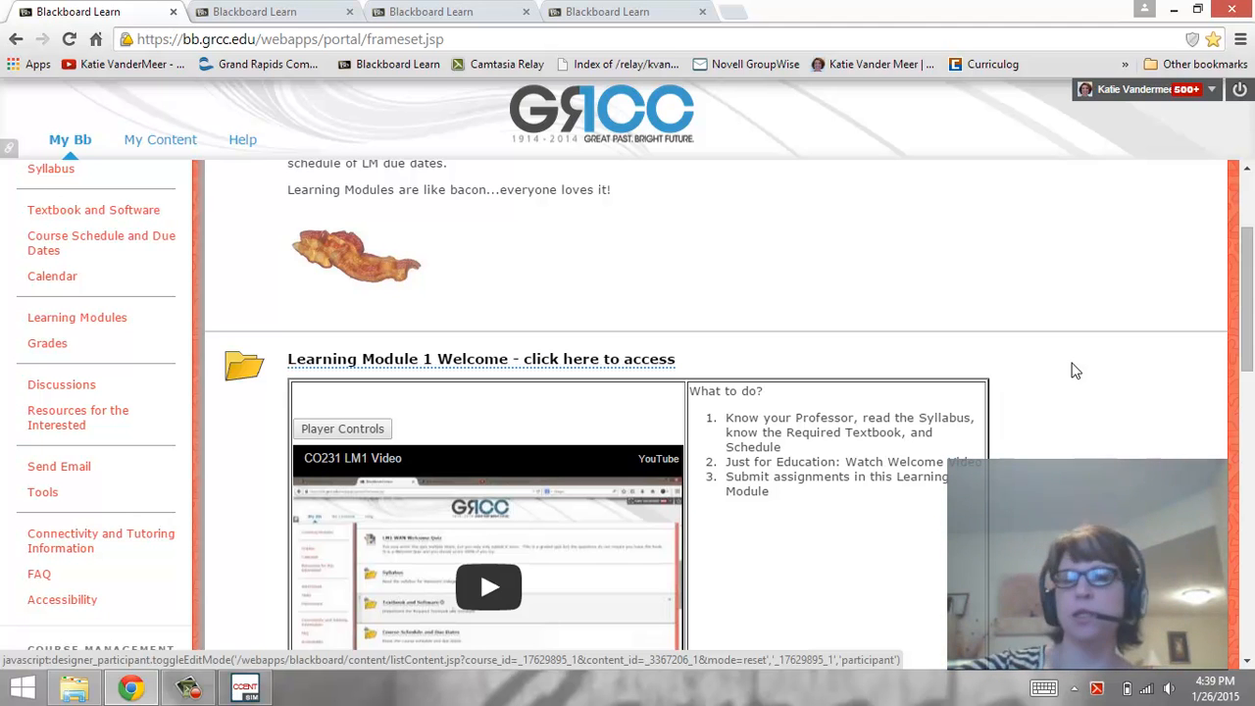
{"action": "scroll", "coordinate": [980, 373], "scroll_direction": "up", "scroll_amount": 1}
{"action": "scroll", "coordinate": [882, 412], "scroll_direction": "down", "scroll_amount": 3}
{"action": "scroll", "coordinate": [841, 439], "scroll_direction": "down", "scroll_amount": 5}
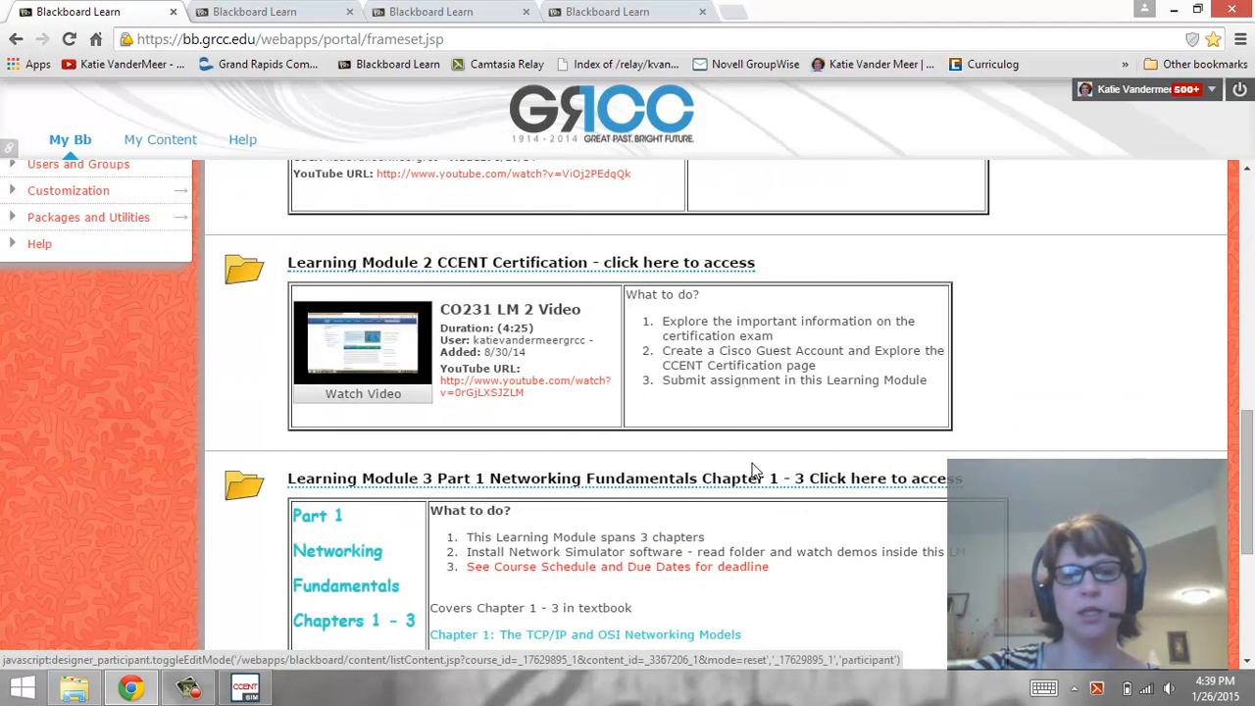
{"action": "scroll", "coordinate": [753, 466], "scroll_direction": "down", "scroll_amount": 1}
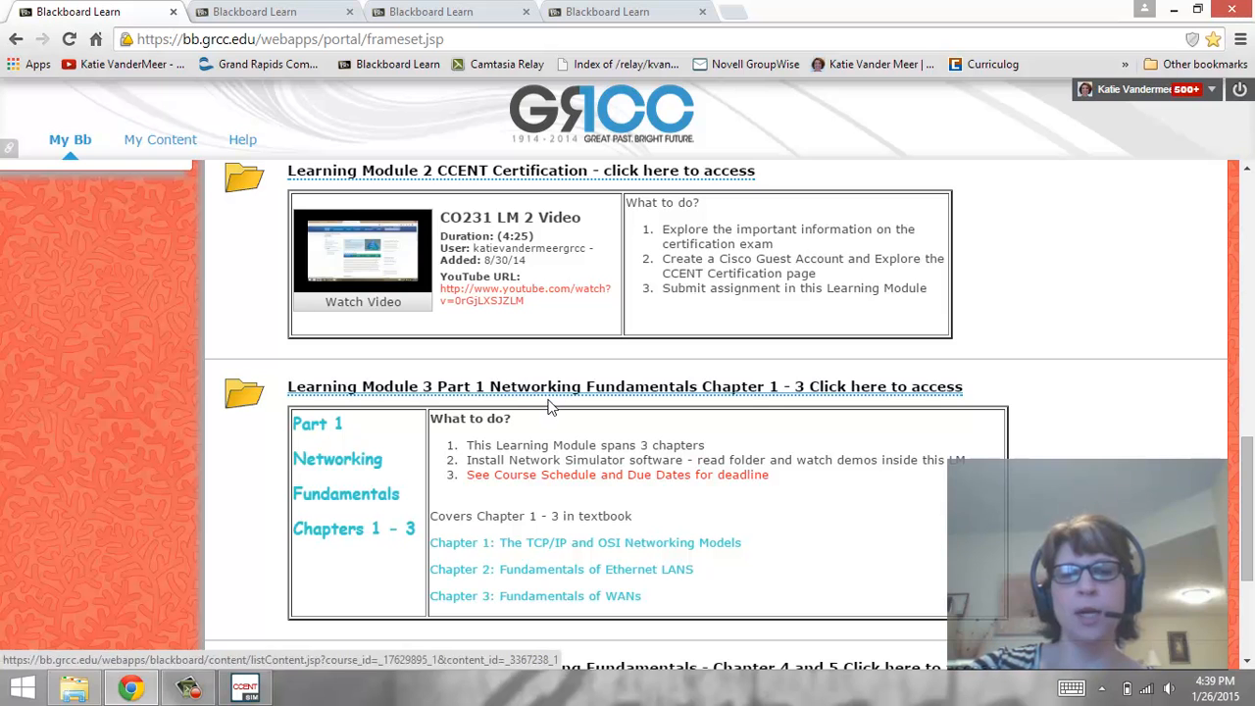
{"action": "scroll", "coordinate": [547, 400], "scroll_direction": "down", "scroll_amount": 3}
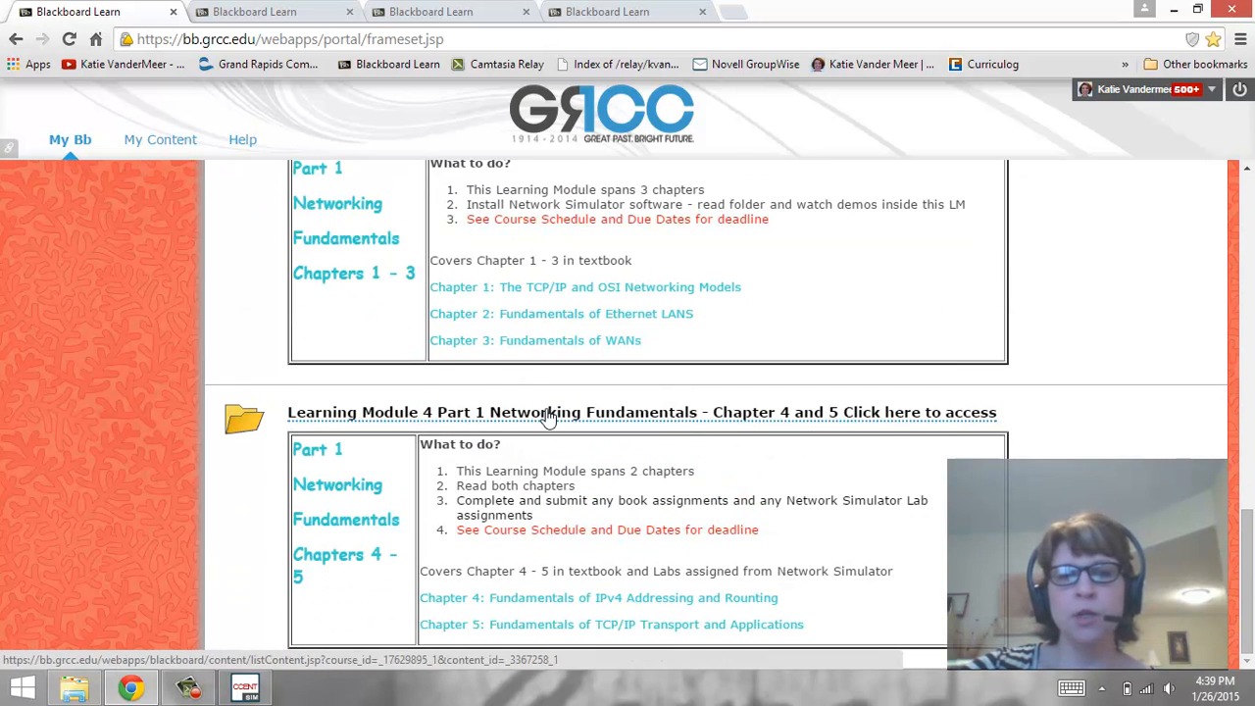
{"action": "left_click", "coordinate": [549, 414]}
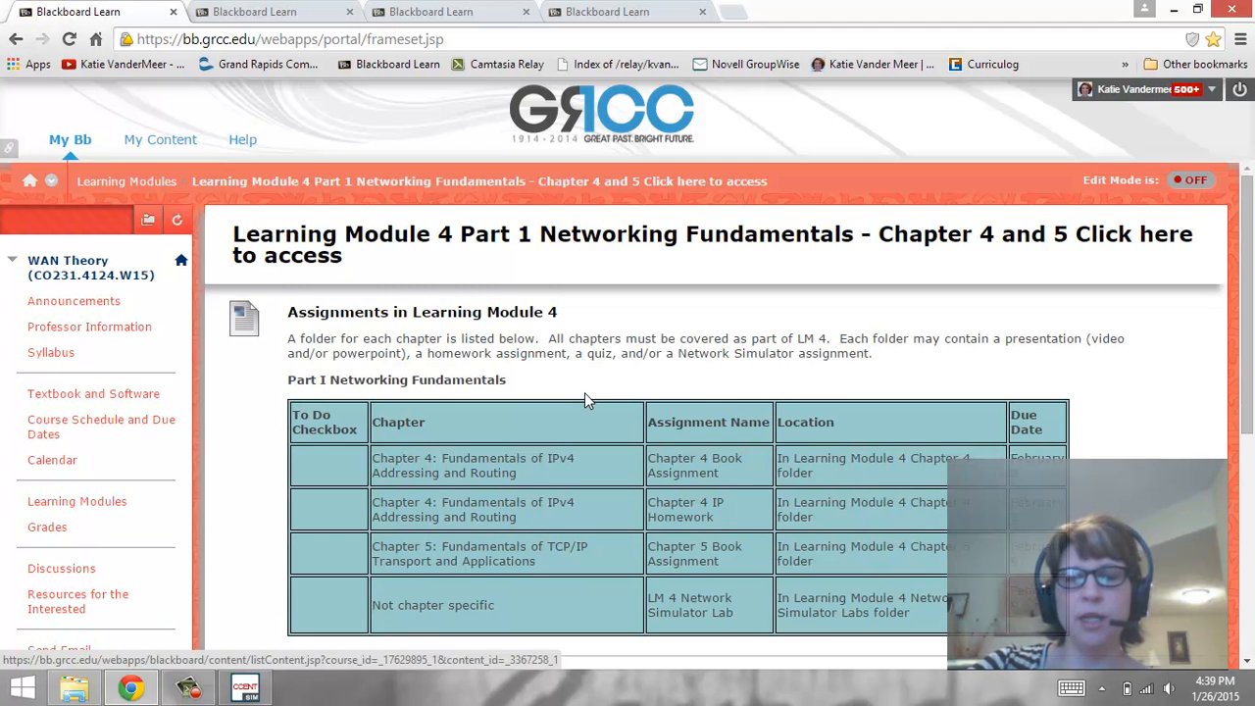
- Review the Learning Module 4 assignments table and open the LM4 Network Simulator Labs folder
{"action": "scroll", "coordinate": [584, 401], "scroll_direction": "down", "scroll_amount": 2}
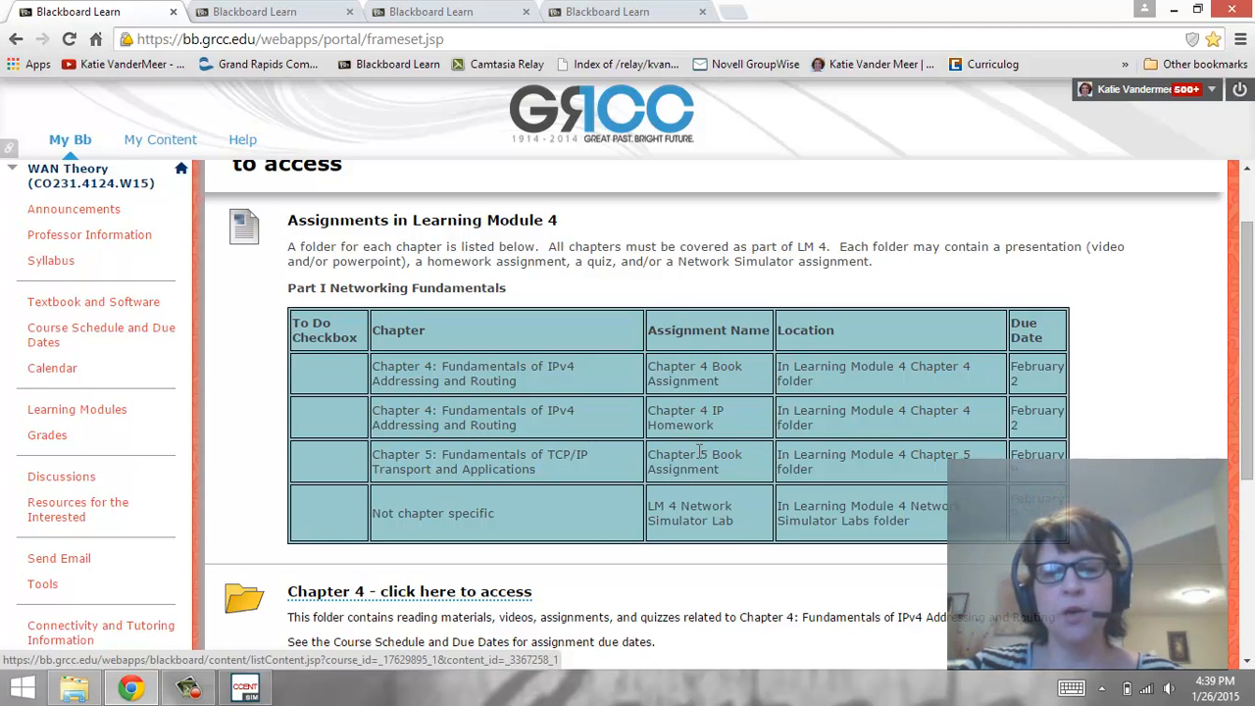
{"action": "scroll", "coordinate": [699, 451], "scroll_direction": "down", "scroll_amount": 1}
{"action": "scroll", "coordinate": [686, 421], "scroll_direction": "down", "scroll_amount": 1}
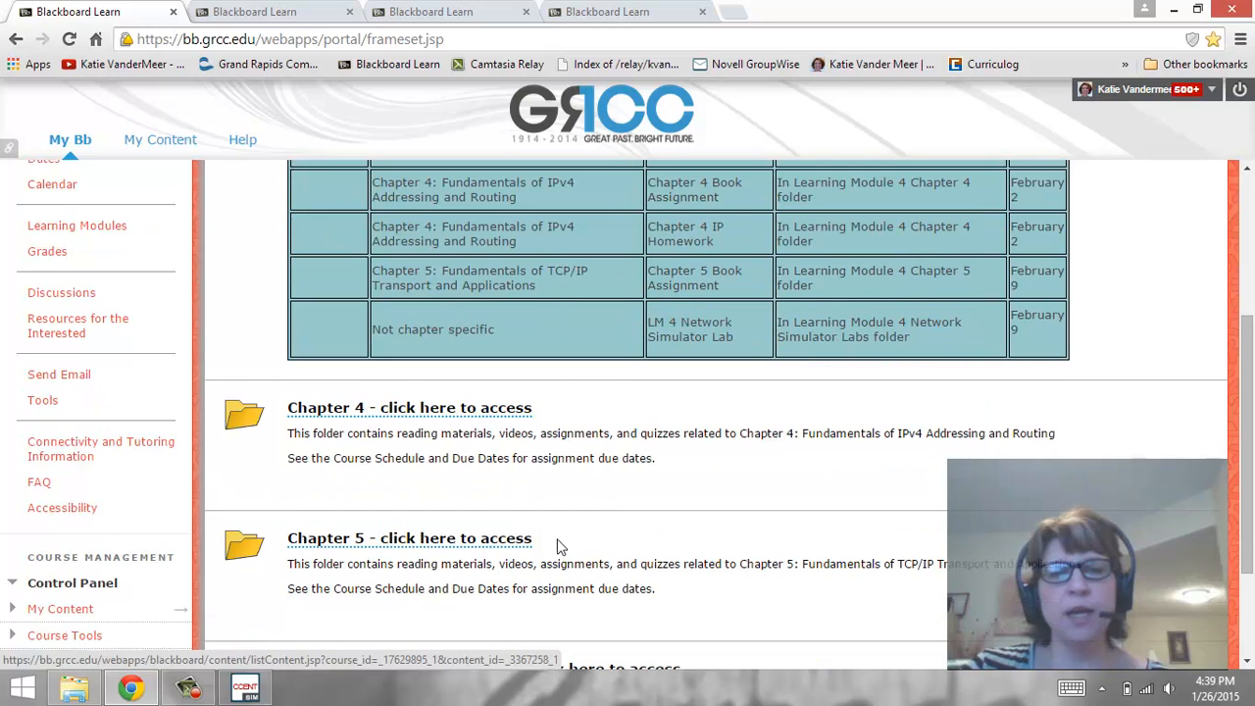
{"action": "scroll", "coordinate": [565, 561], "scroll_direction": "down", "scroll_amount": 2}
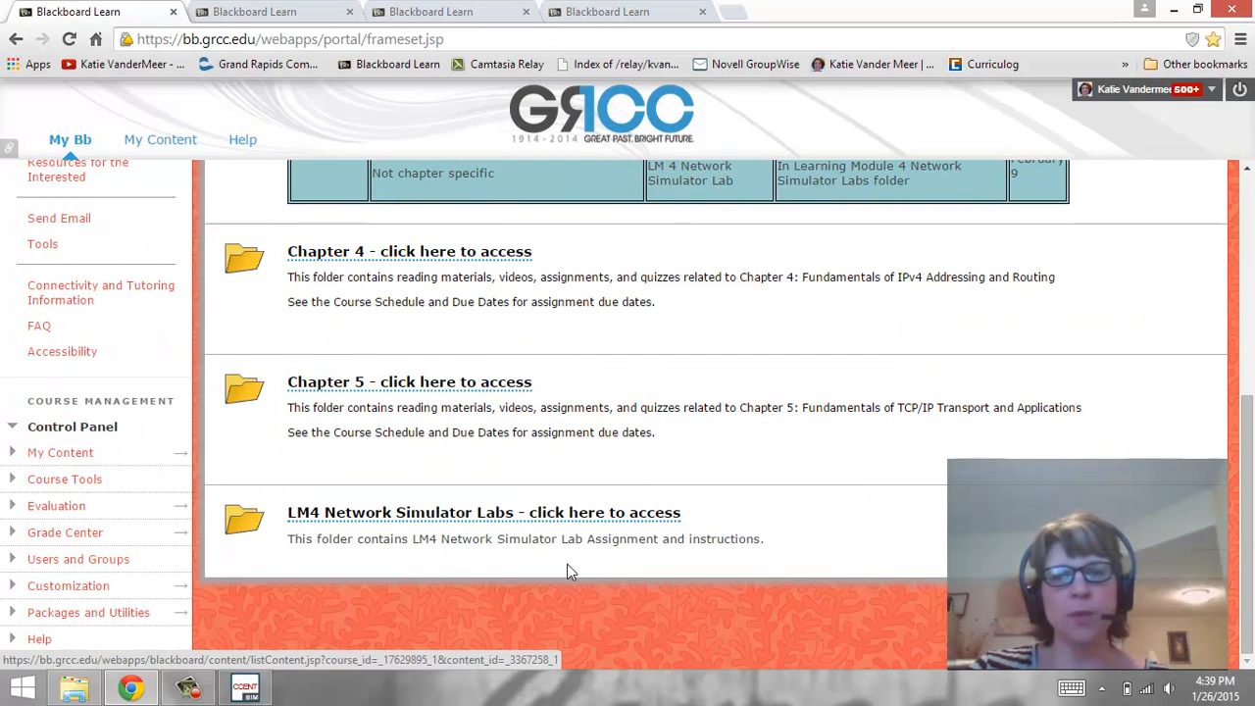
{"action": "left_click", "coordinate": [583, 517]}
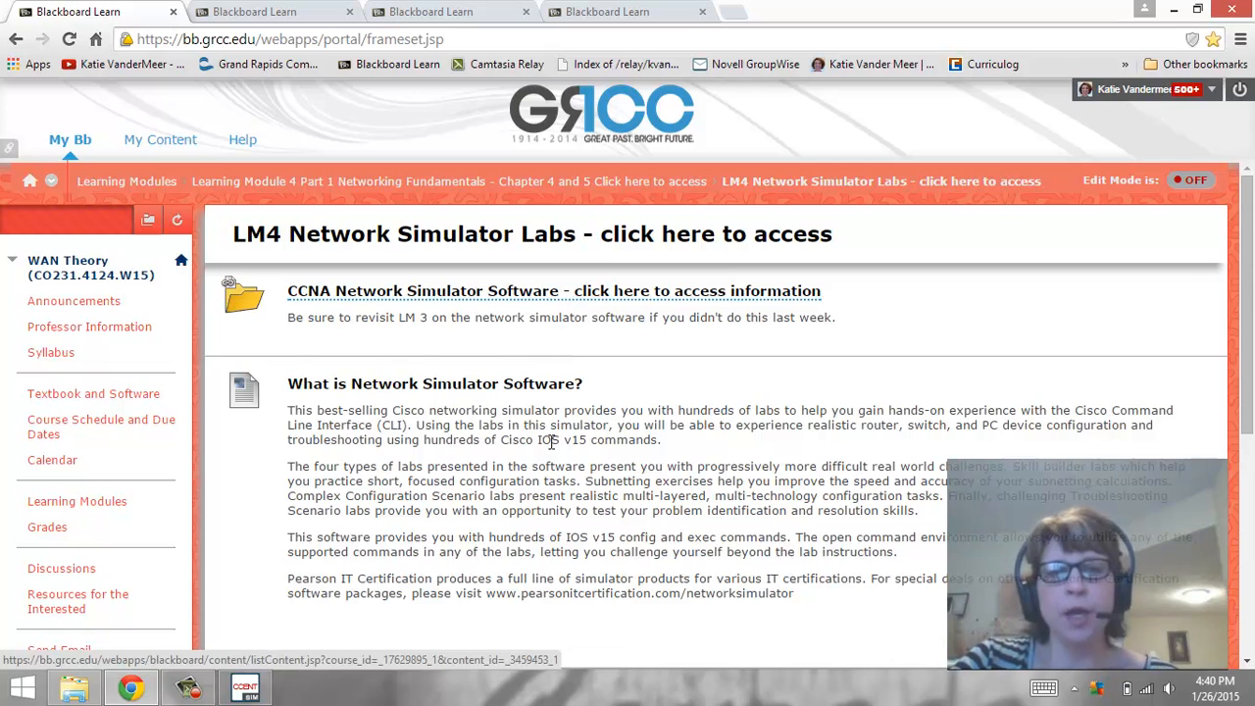
- Read the network simulator software description and switch to the Cisco CCENT ICND1 100-101 Network Simulator
{"action": "scroll", "coordinate": [549, 443], "scroll_direction": "down", "scroll_amount": 1}
{"action": "scroll", "coordinate": [646, 463], "scroll_direction": "up", "scroll_amount": 1}
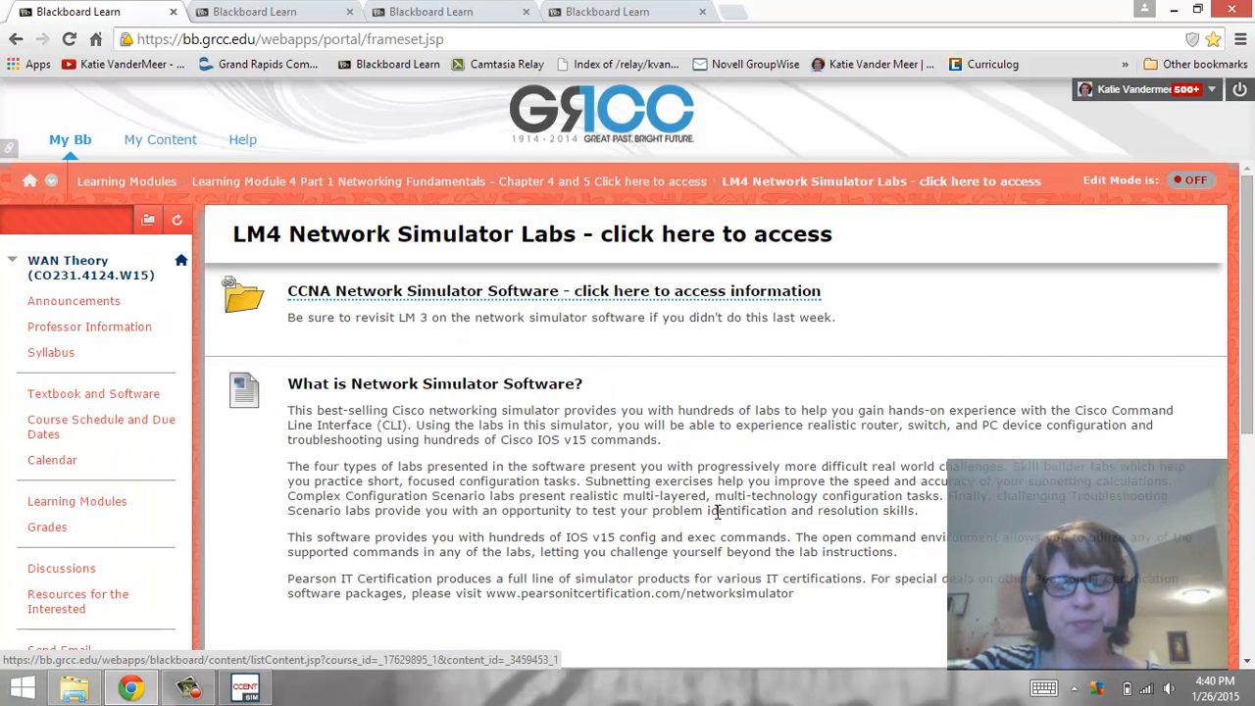
{"action": "scroll", "coordinate": [642, 541], "scroll_direction": "down", "scroll_amount": 1}
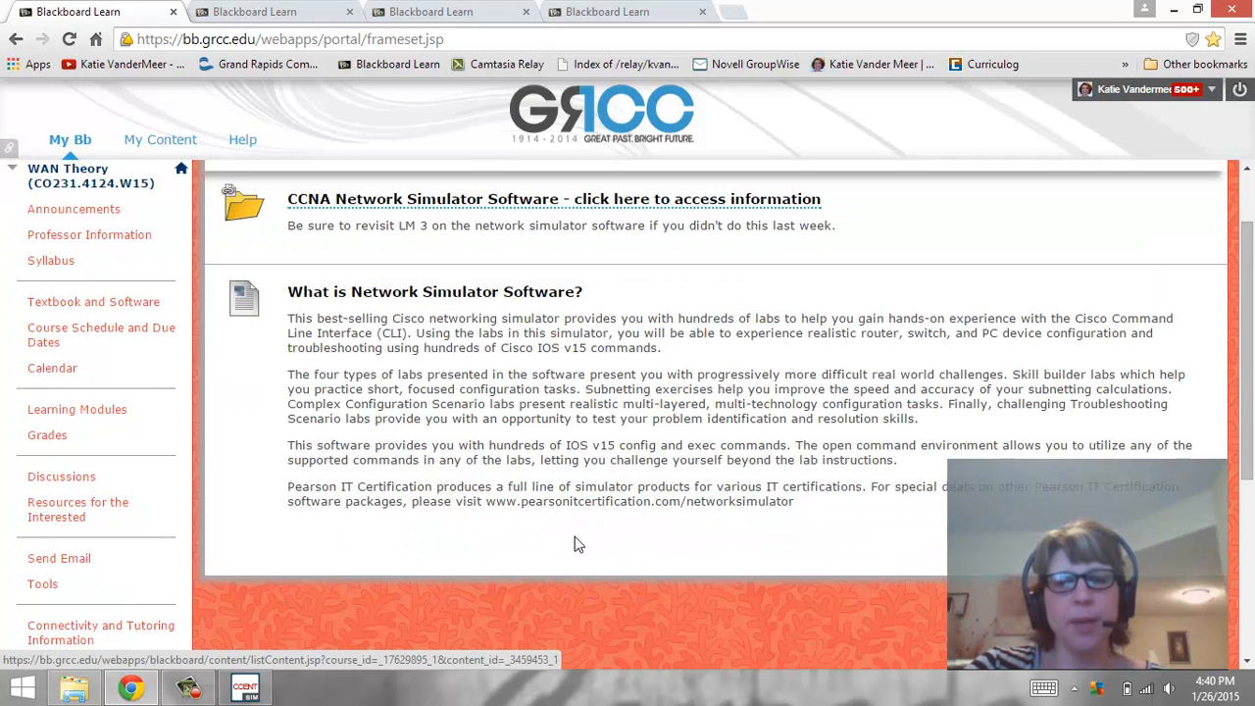
{"action": "left_click", "coordinate": [223, 696]}
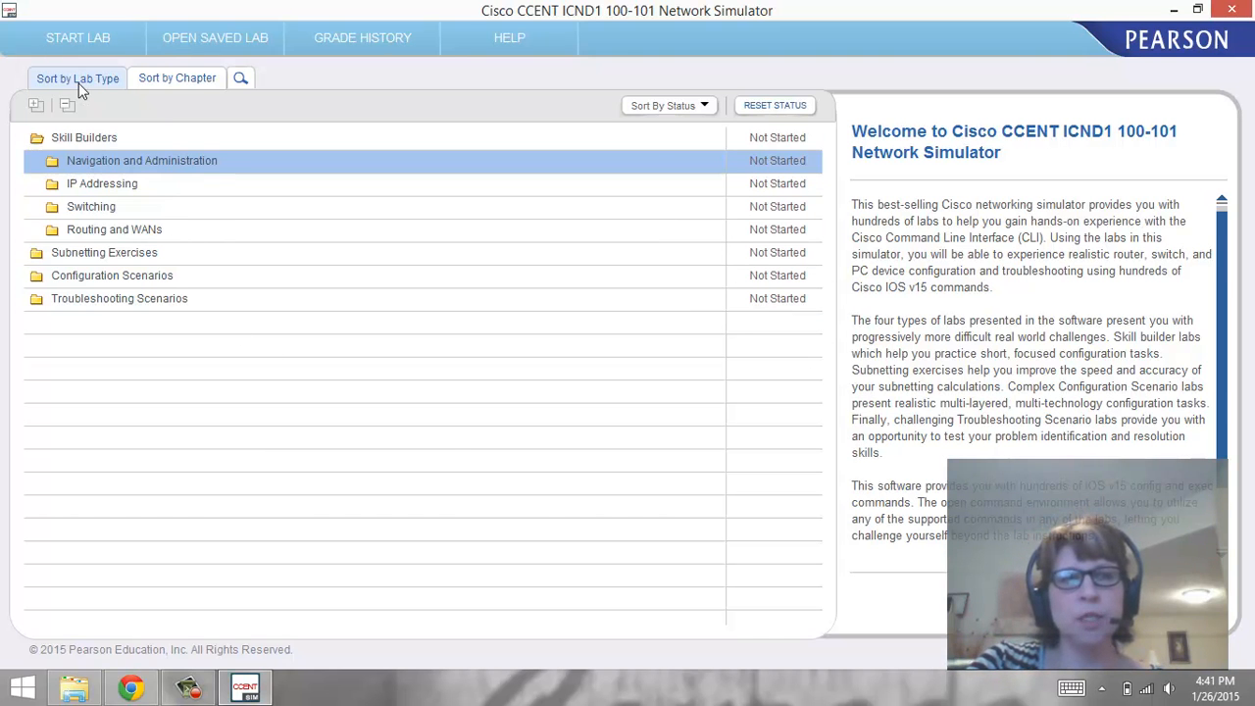
- Compare the lab list sorted by chapter, including the contents of Part 2: Ethernet LANs and Switches, with the list sorted by lab type
{"action": "left_click", "coordinate": [195, 79]}
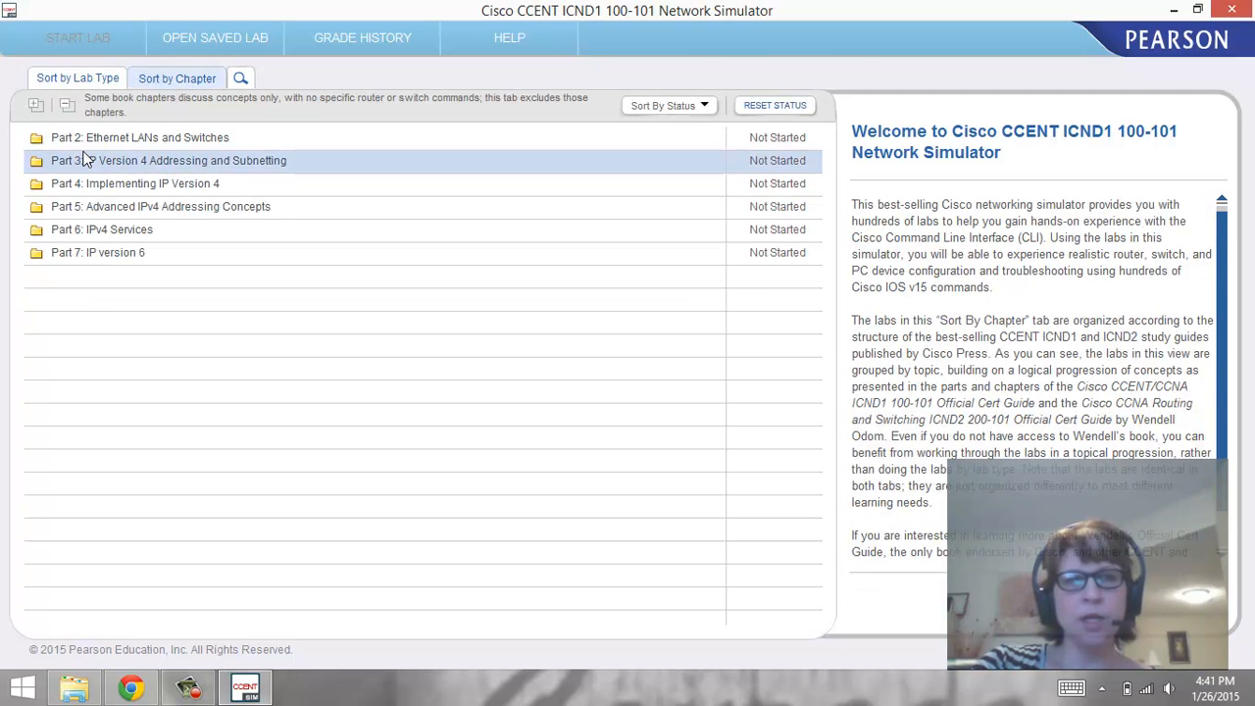
{"action": "left_click", "coordinate": [88, 144]}
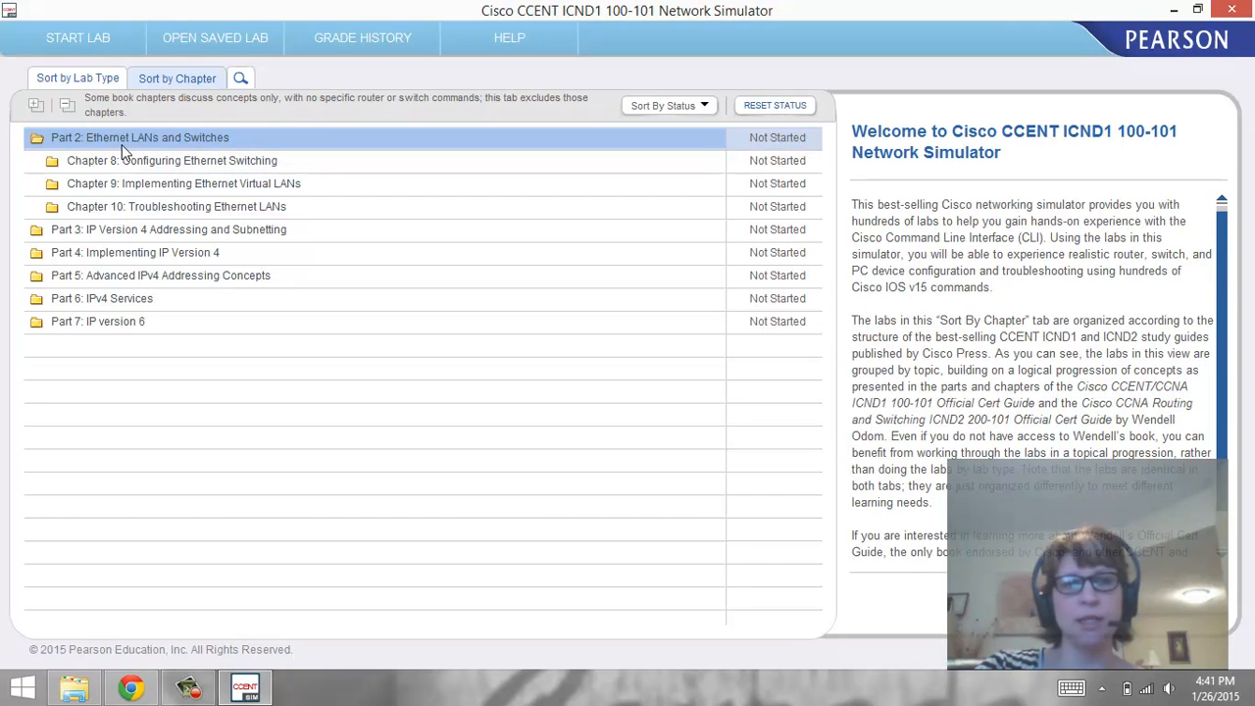
{"action": "left_click", "coordinate": [121, 144]}
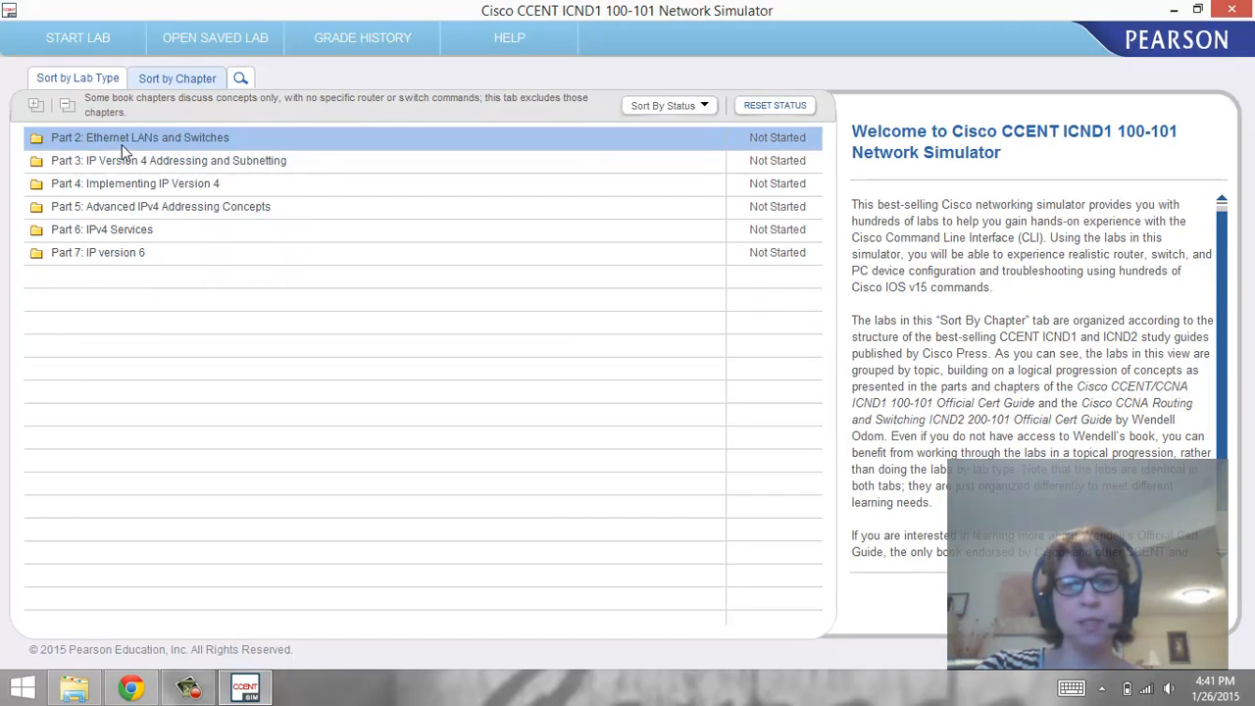
{"action": "left_click", "coordinate": [74, 79]}
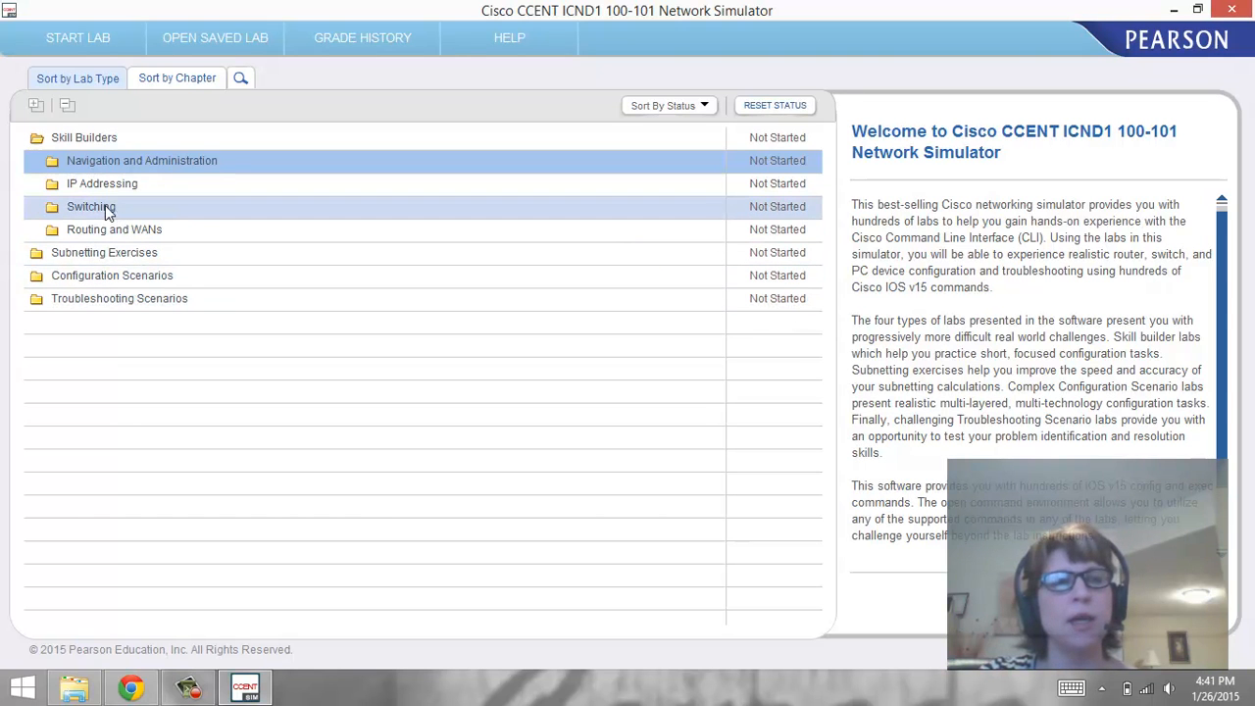
{"action": "left_click", "coordinate": [147, 80]}
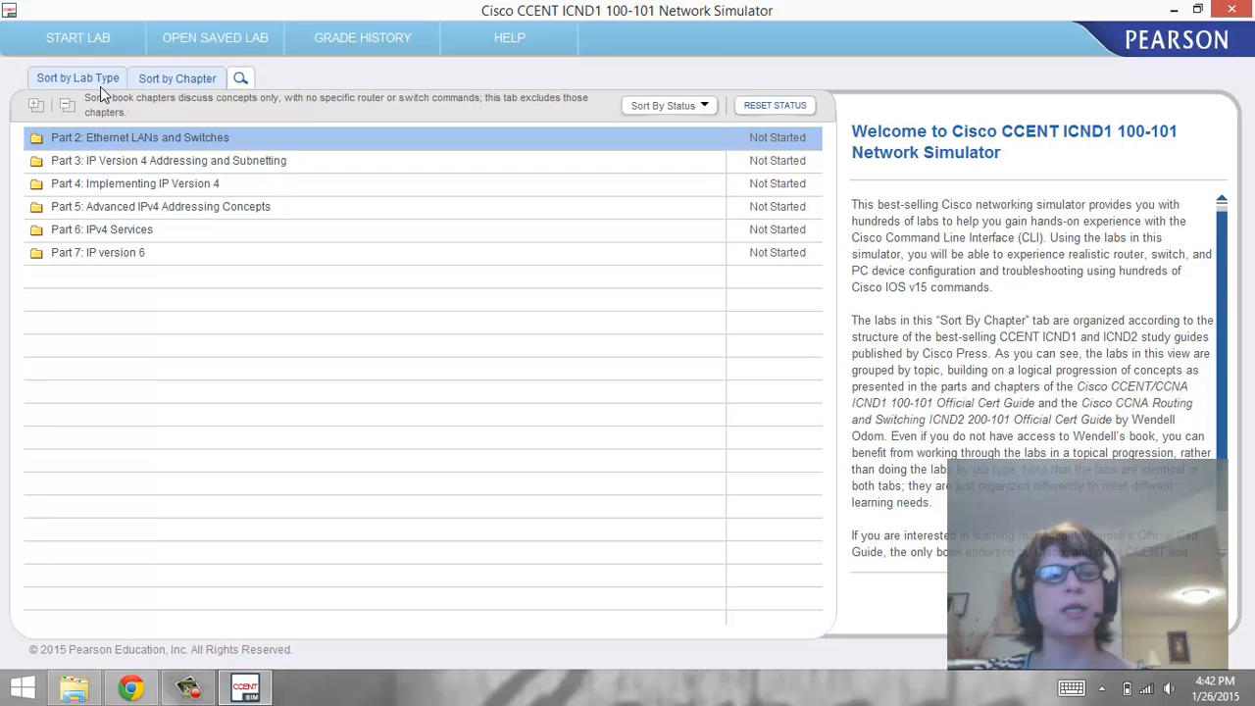
{"action": "left_click", "coordinate": [100, 82]}
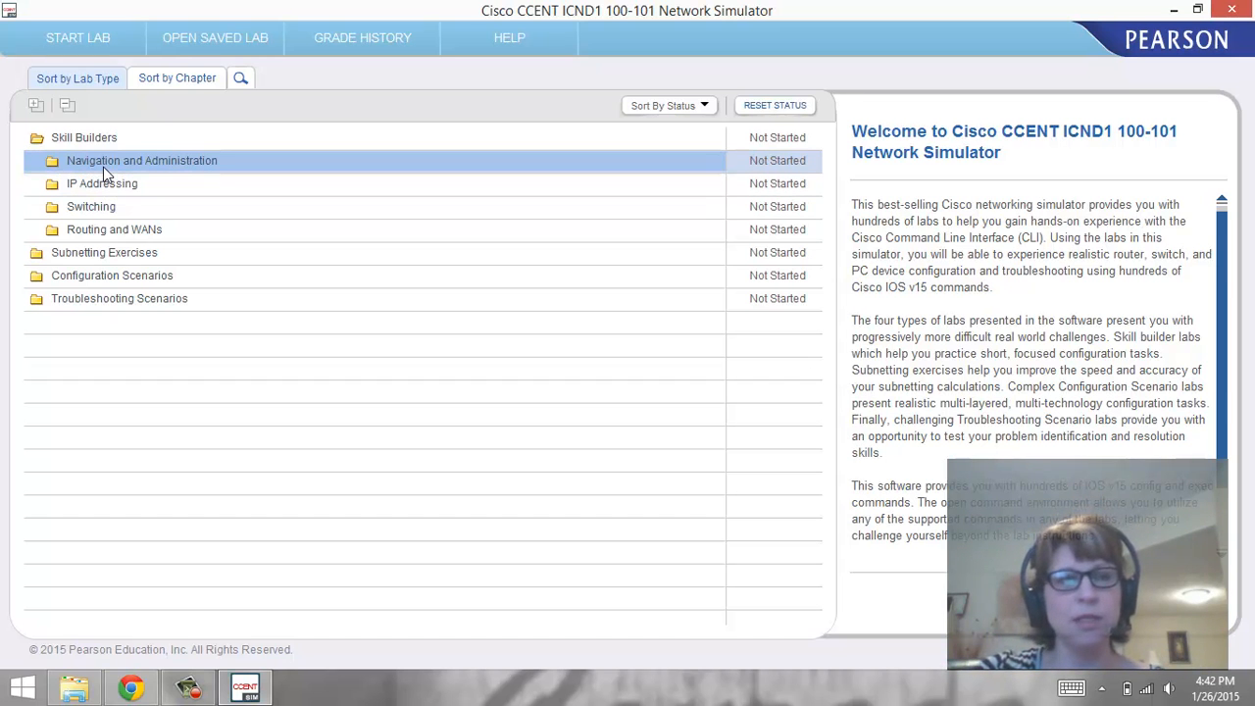
- Expand the Navigation and Administration folder under Skill Builders and look through its labs
{"action": "double_click", "coordinate": [103, 170]}
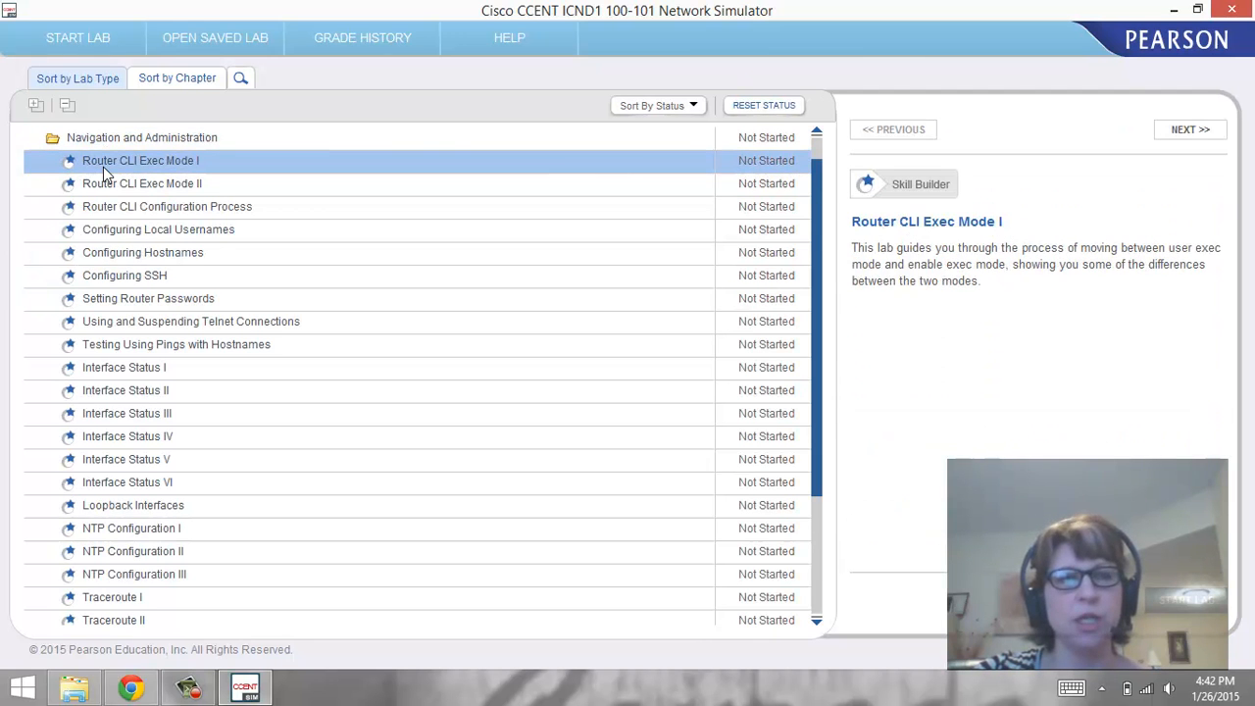
{"action": "scroll", "coordinate": [102, 199], "scroll_direction": "down", "scroll_amount": 1}
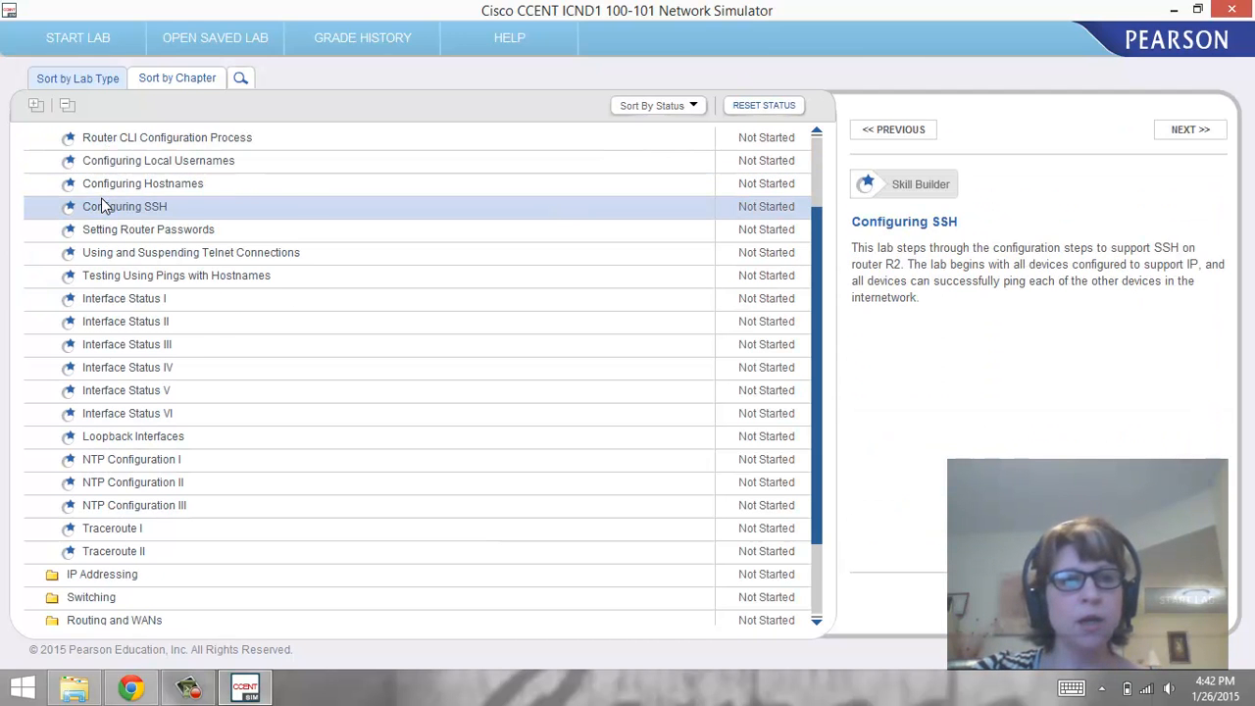
{"action": "scroll", "coordinate": [103, 206], "scroll_direction": "up", "scroll_amount": 1}
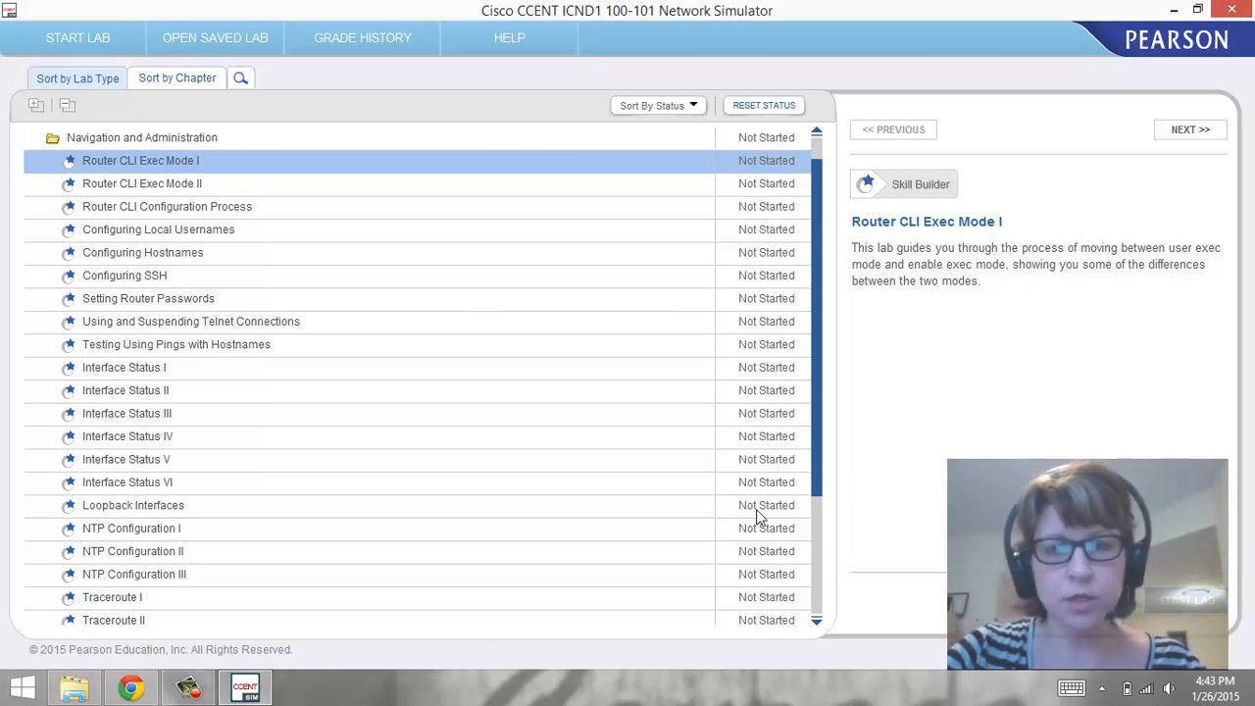
- Launch the Snipping Tool and capture the simulator's Navigation and Administration lab list with its status column
{"action": "left_click", "coordinate": [36, 694]}
{"action": "type", "text": "snipping Tool"}
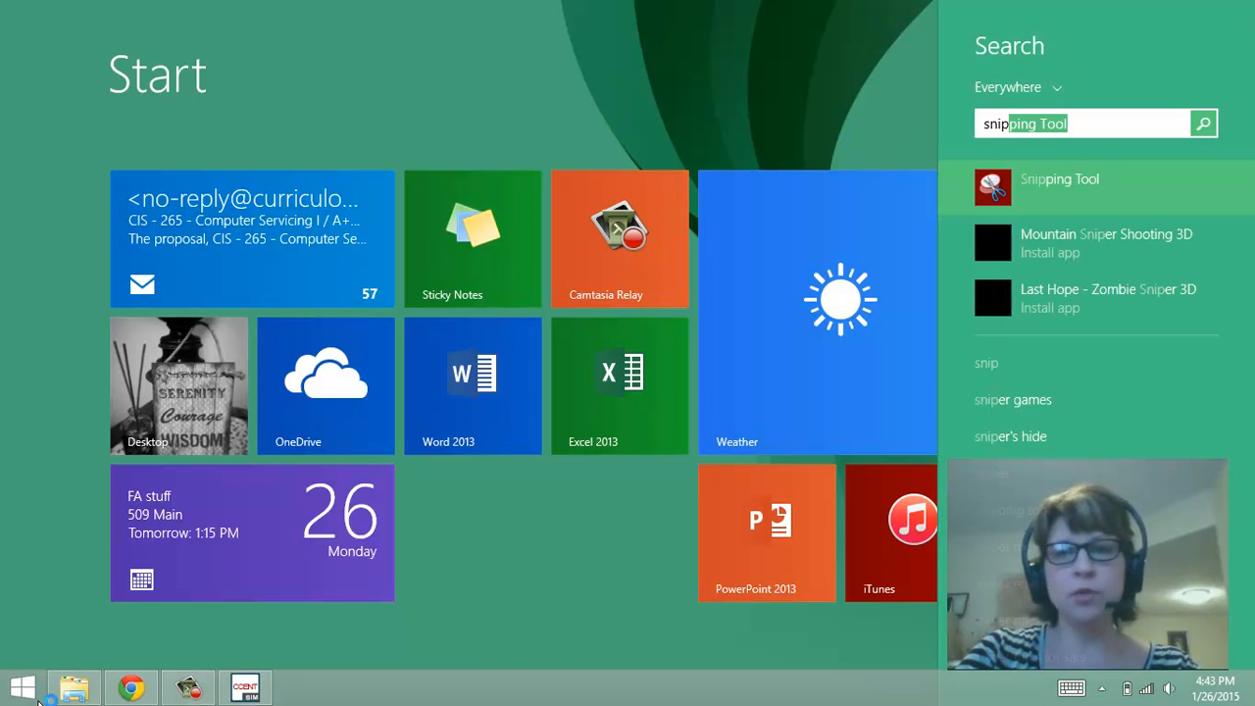
{"action": "key", "text": "Return"}
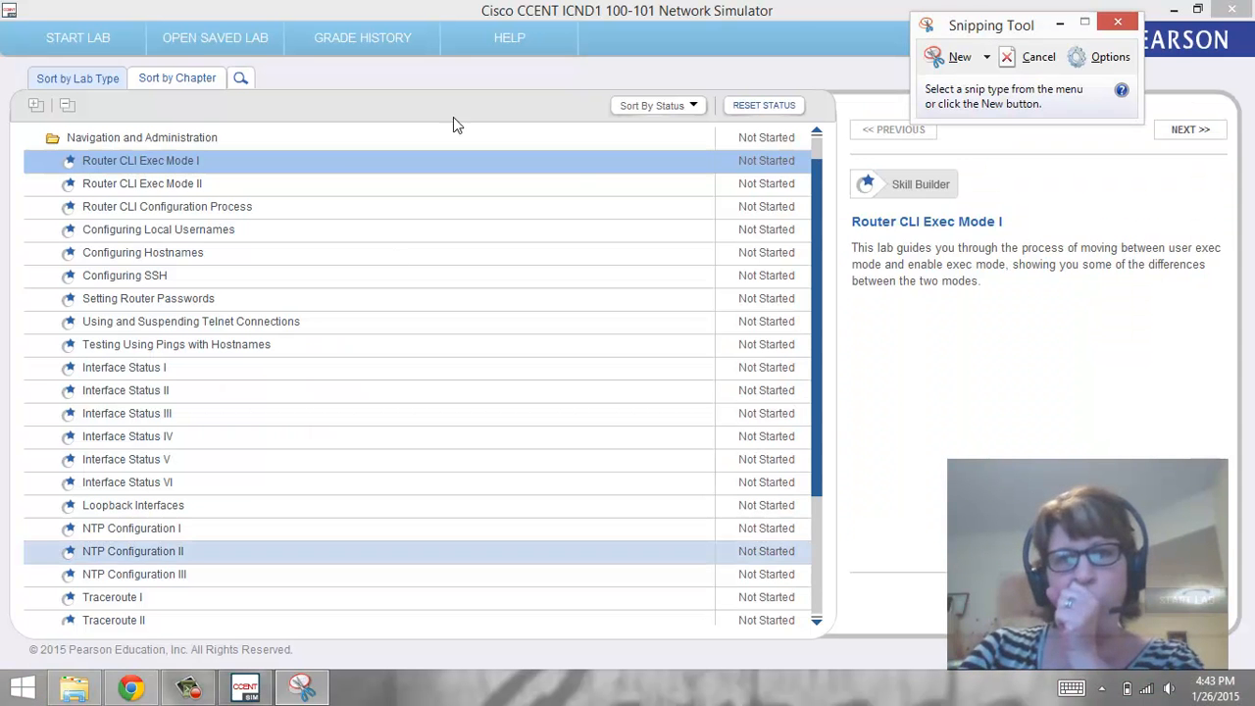
{"action": "left_click", "coordinate": [944, 57]}
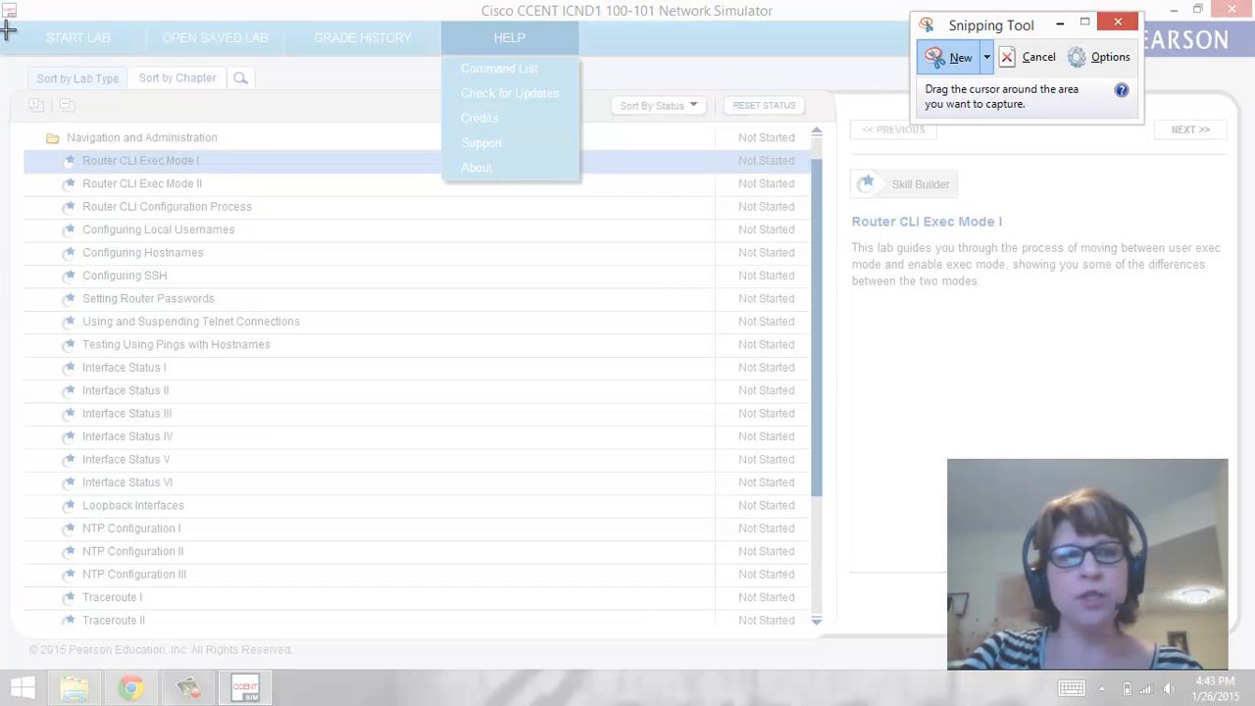
{"action": "left_click_drag", "start_coordinate": [9, 14], "coordinate": [819, 645]}
- Examine the captured snip from the sorting options down to the last Navigation and Administration lab and its status
{"action": "scroll", "coordinate": [847, 428], "scroll_direction": "down", "scroll_amount": 5}
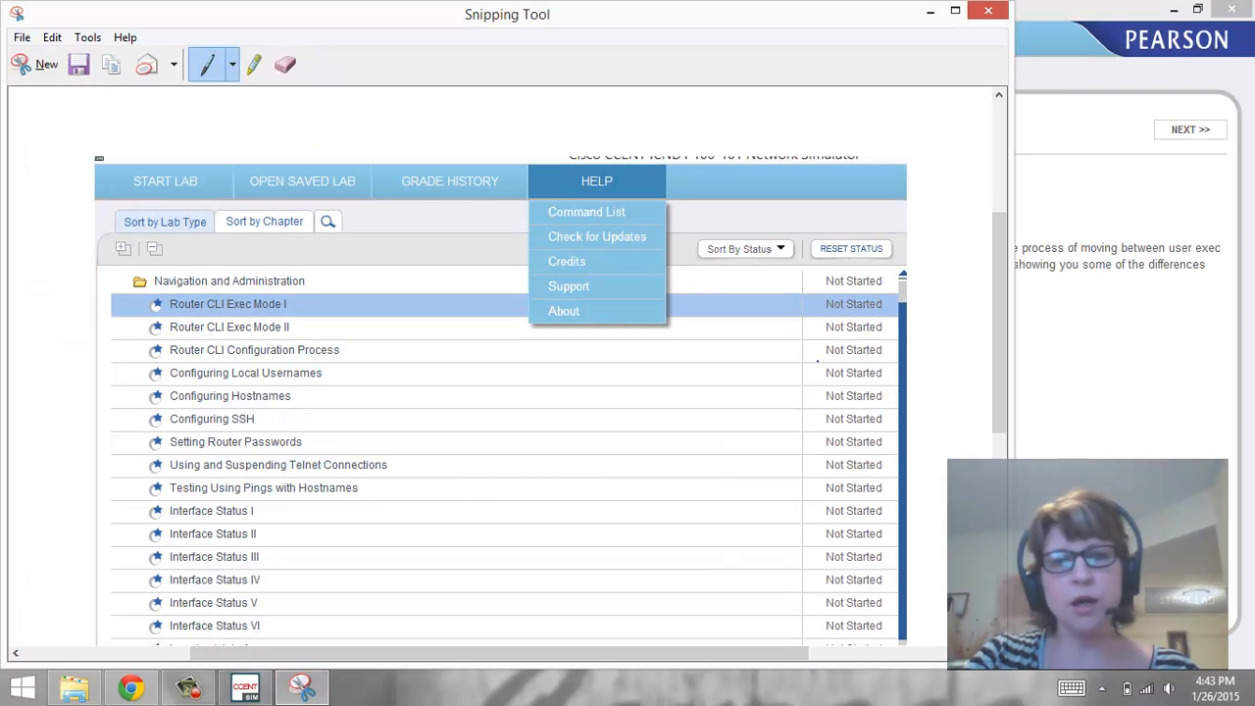
{"action": "scroll", "coordinate": [721, 537], "scroll_direction": "up", "scroll_amount": 5}
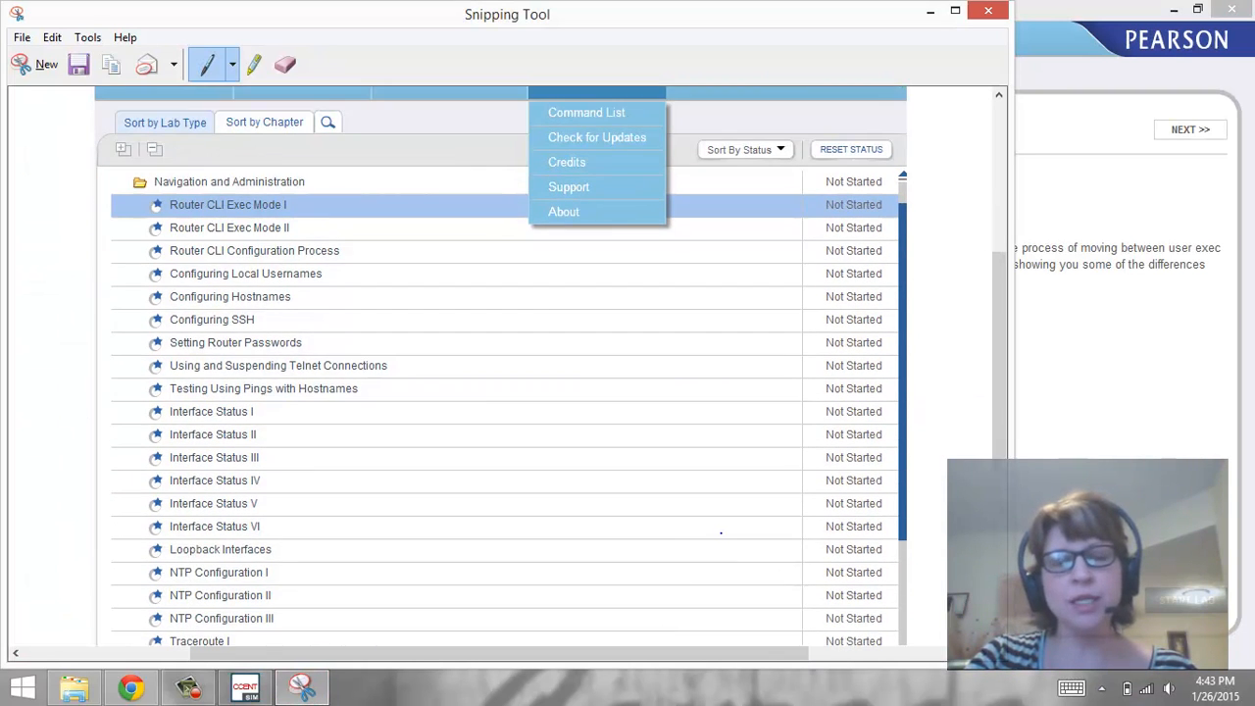
{"action": "scroll", "coordinate": [716, 441], "scroll_direction": "down", "scroll_amount": 2}
{"action": "scroll", "coordinate": [713, 395], "scroll_direction": "up", "scroll_amount": 1}
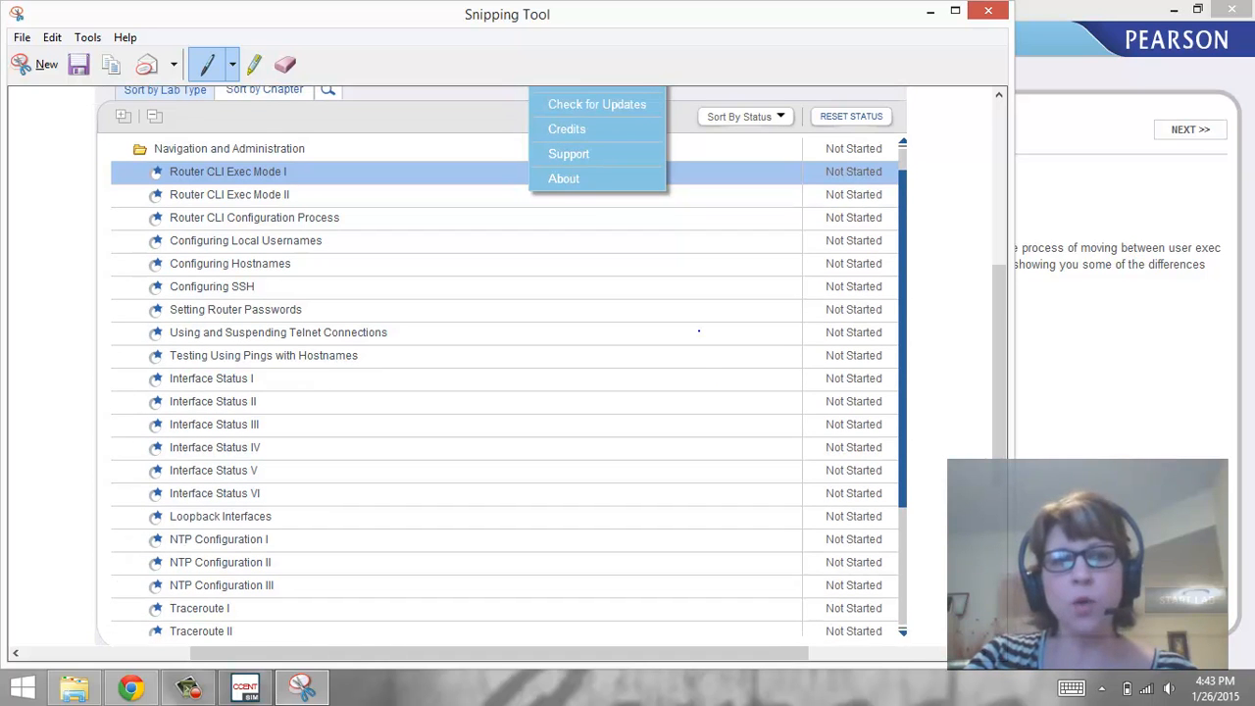
{"action": "scroll", "coordinate": [855, 308], "scroll_direction": "down", "scroll_amount": 1}
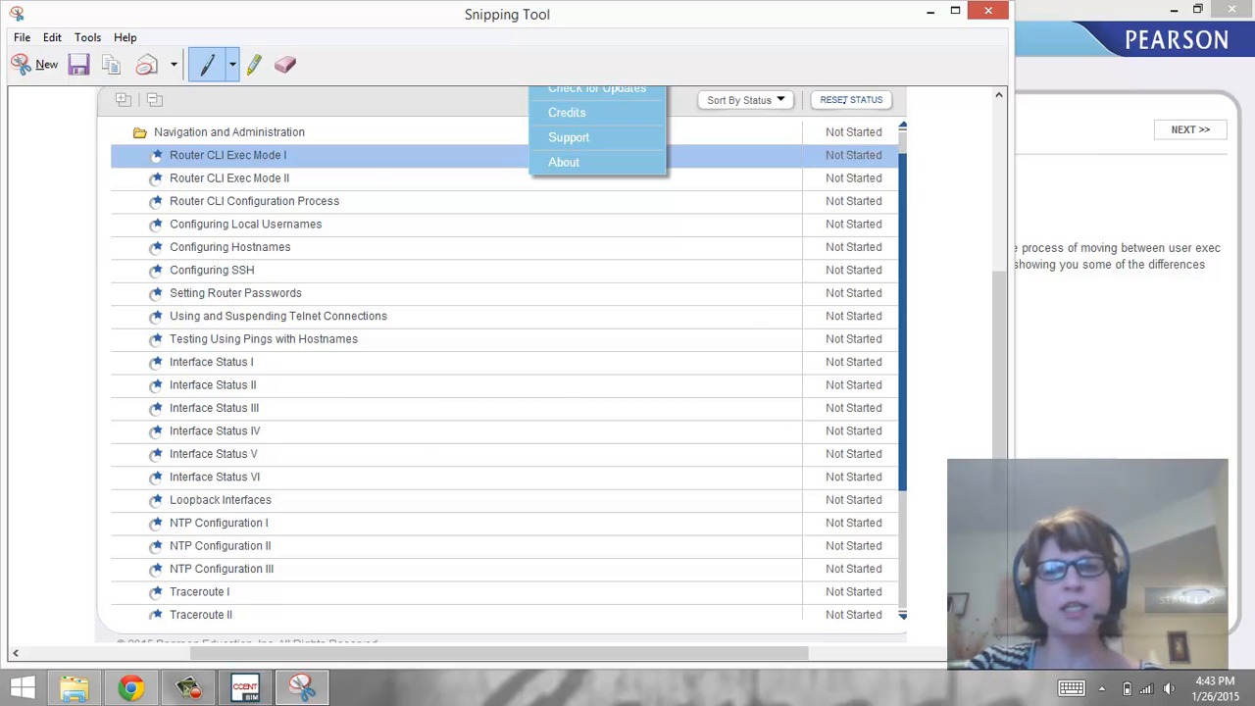
{"action": "scroll", "coordinate": [833, 476], "scroll_direction": "down", "scroll_amount": 2}
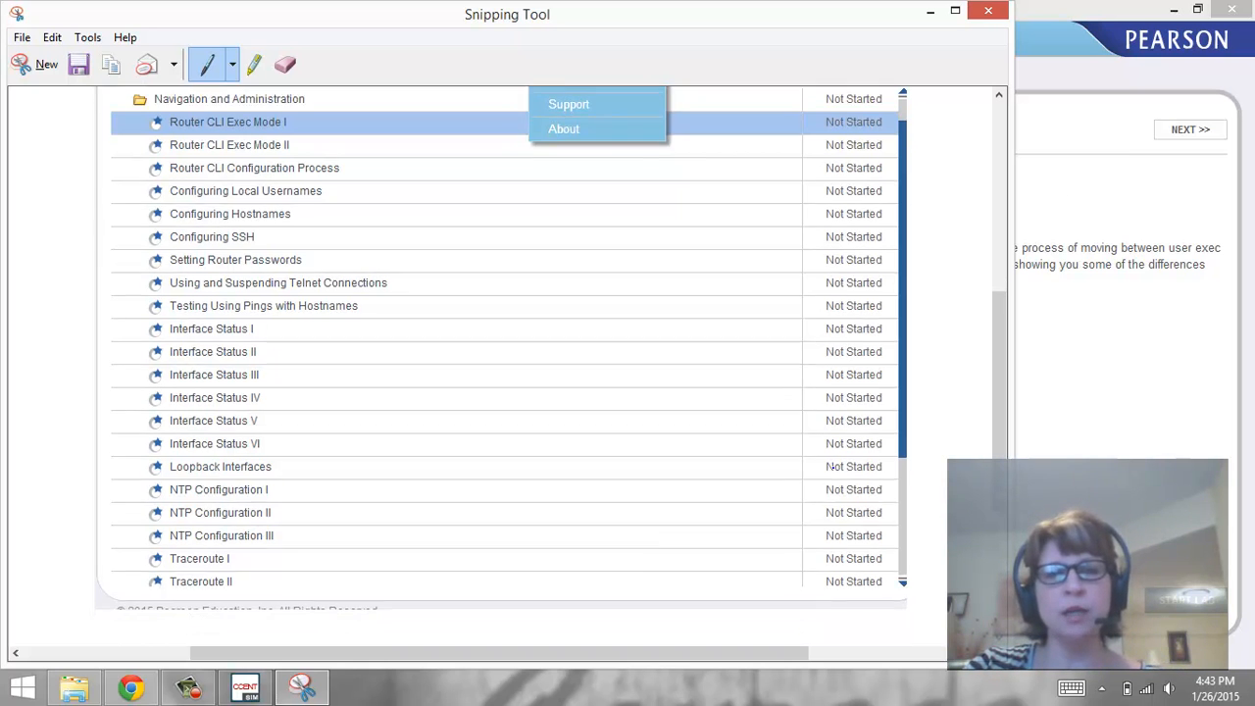
{"action": "scroll", "coordinate": [686, 451], "scroll_direction": "up", "scroll_amount": 4}
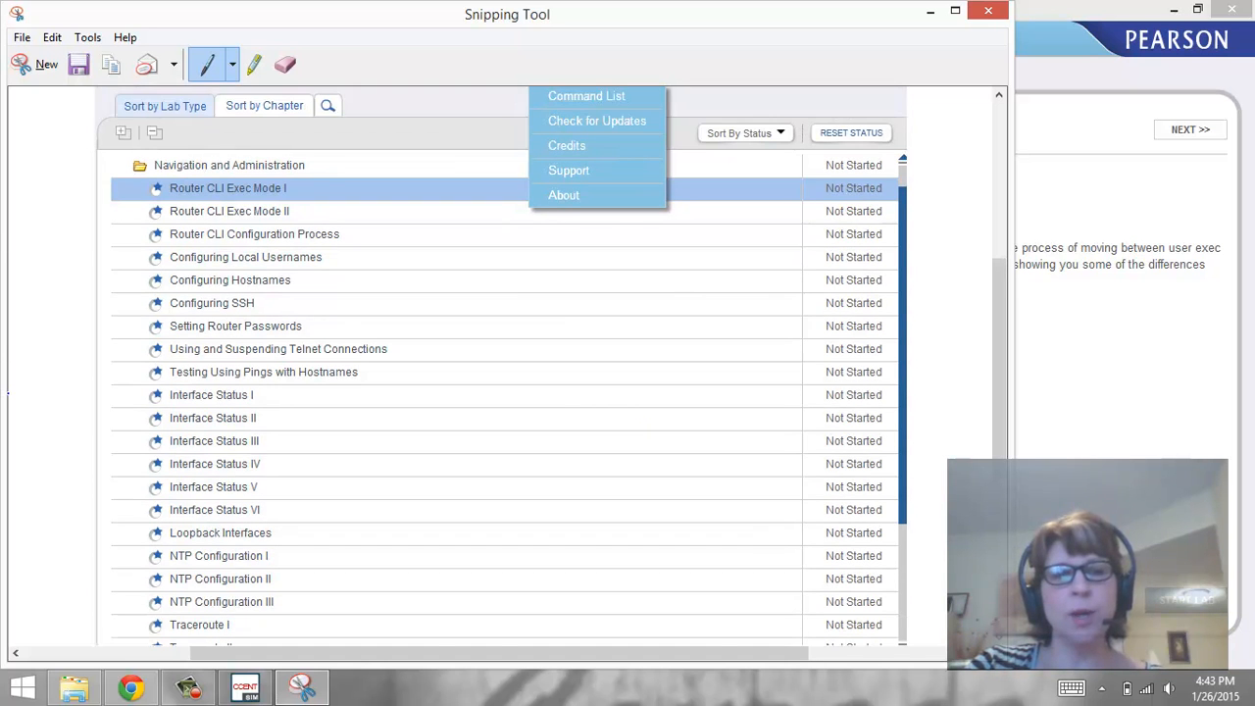
{"action": "scroll", "coordinate": [59, 338], "scroll_direction": "down", "scroll_amount": 2}
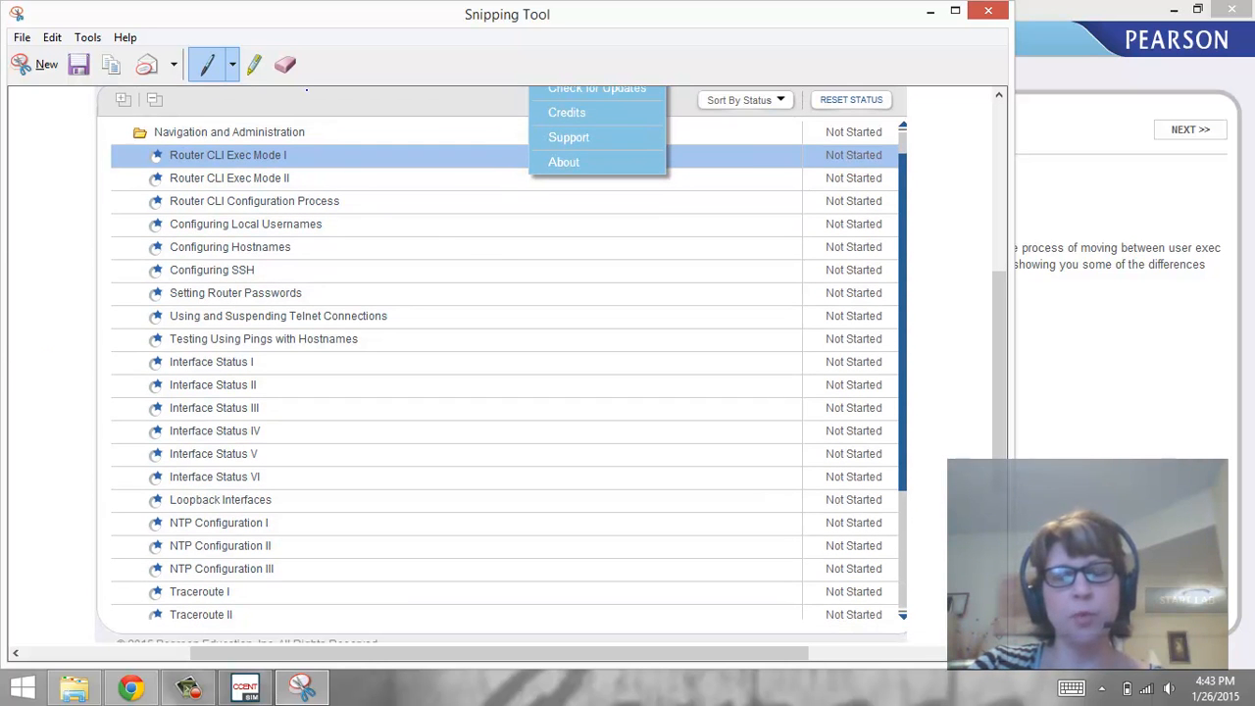
- Save the snip to the Desktop as a JPEG named "LM4 Network Lab Simulator Demo" and close the Snipping Tool
{"action": "left_click", "coordinate": [79, 69]}
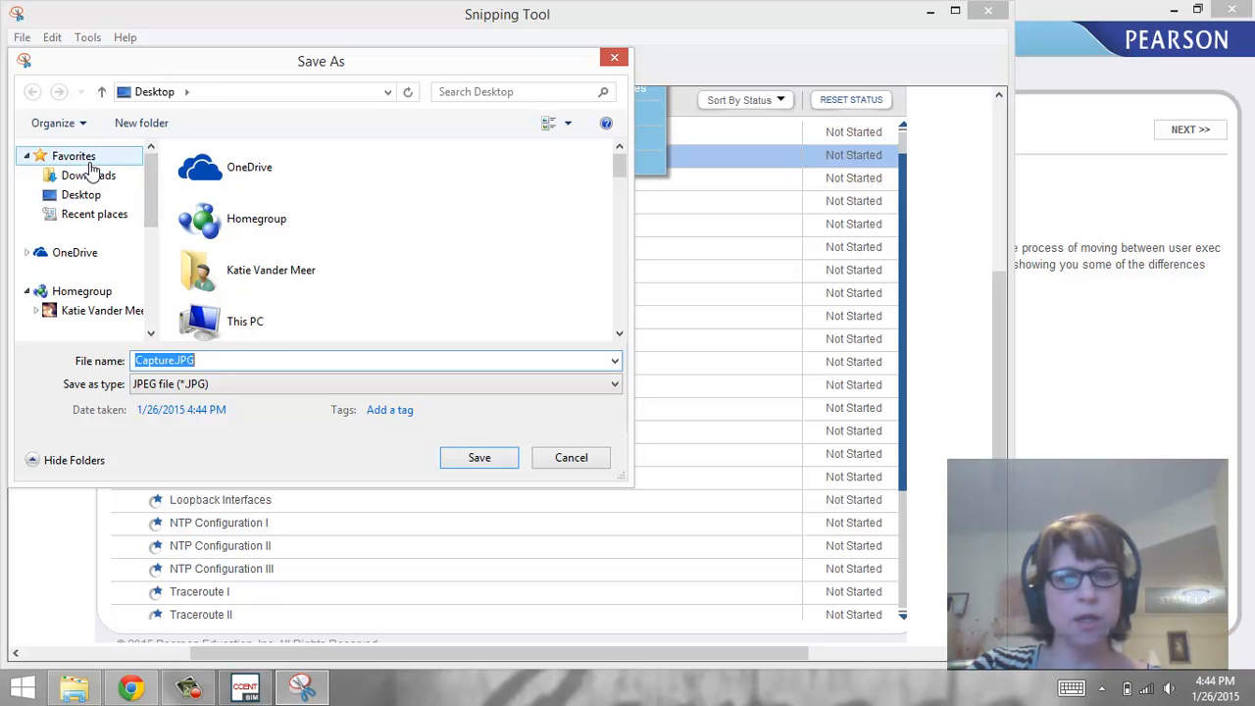
{"action": "left_click", "coordinate": [94, 199]}
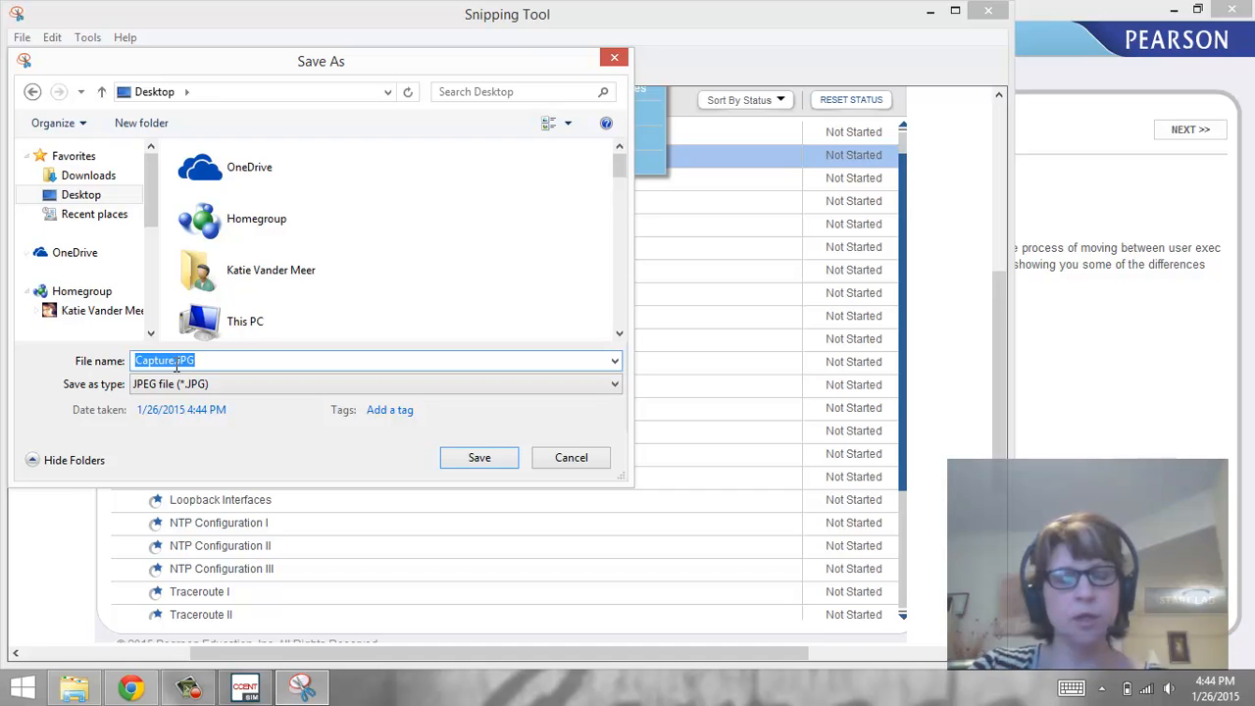
{"action": "type", "text": "LM4"}
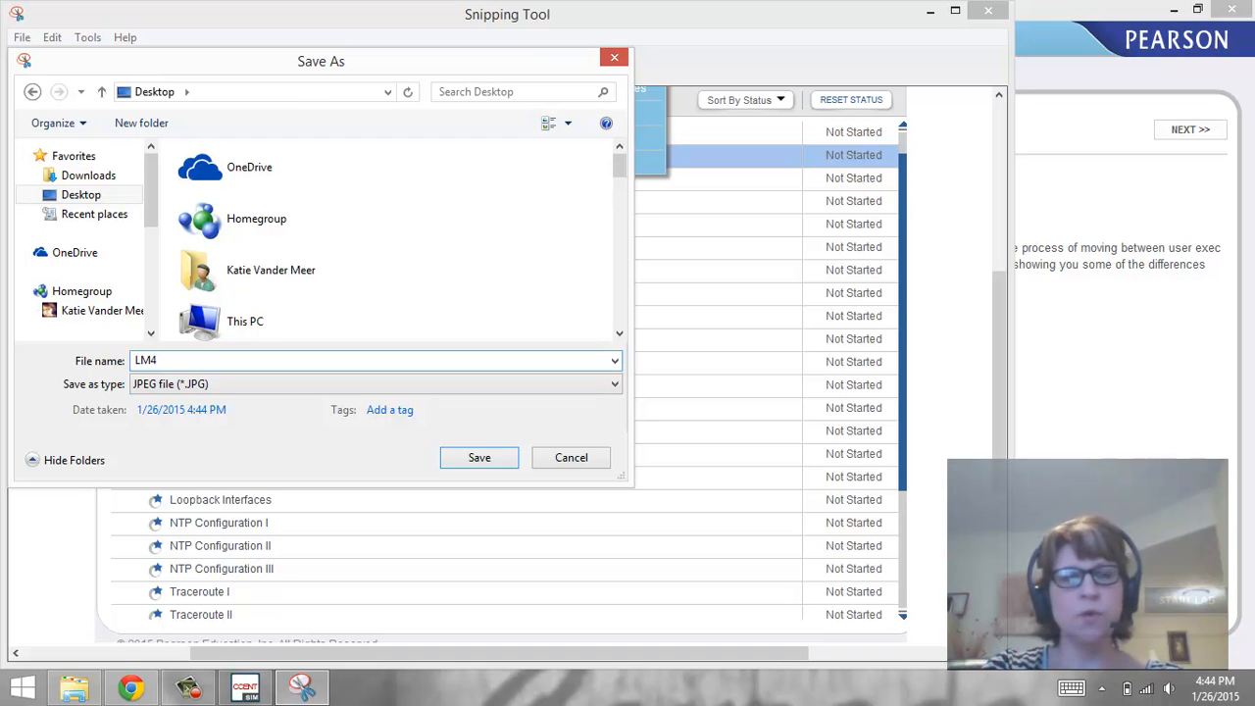
{"action": "type", "text": " Net"}
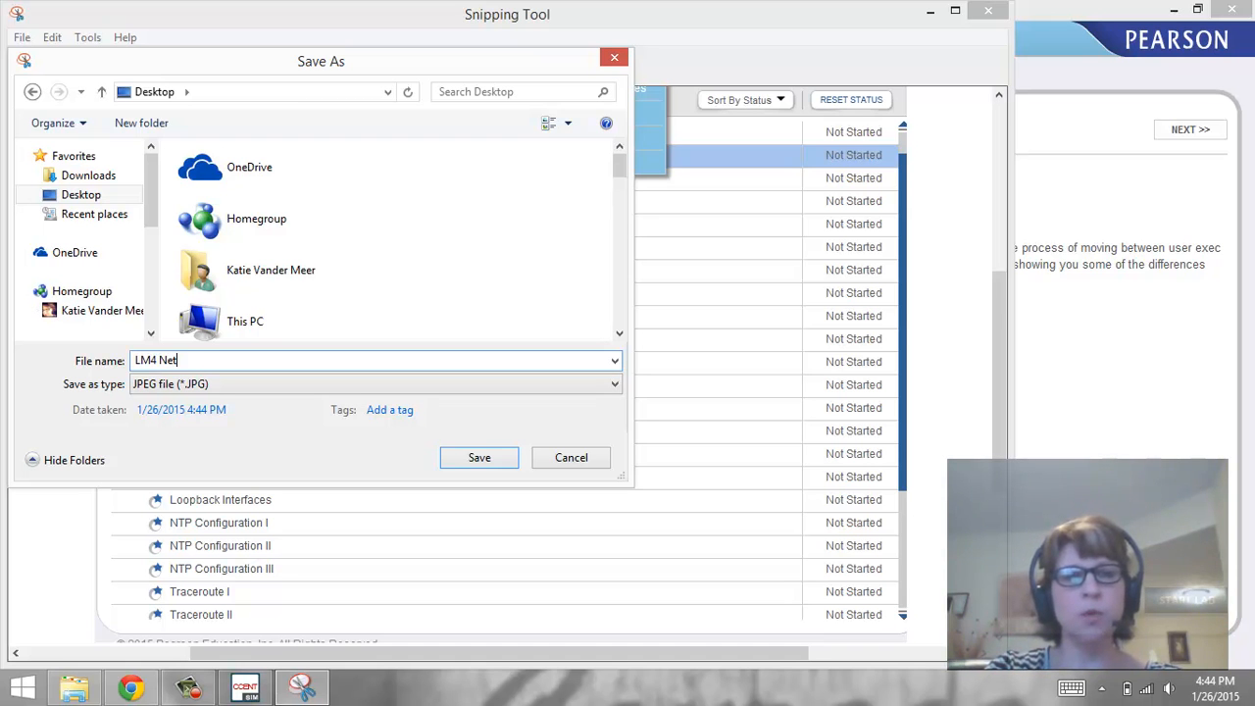
{"action": "type", "text": "work Lab Simul"}
{"action": "type", "text": "at"}
{"action": "type", "text": "or Demo"}
{"action": "key", "text": "Return"}
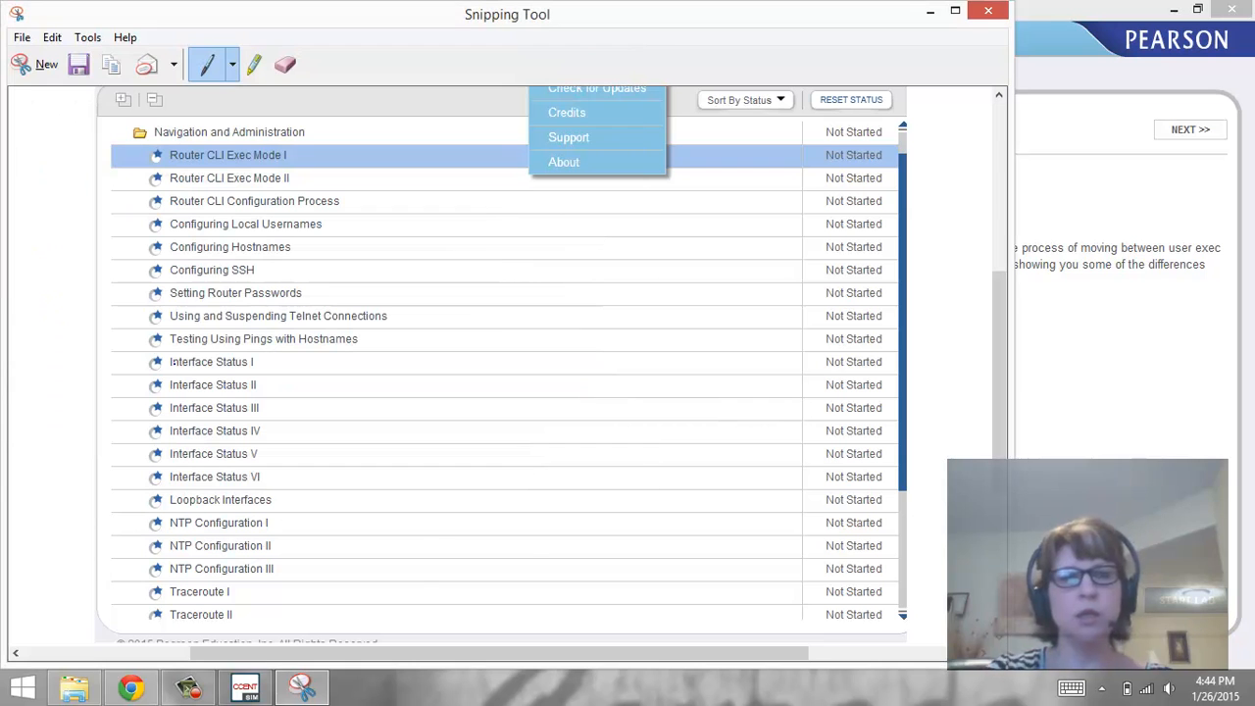
{"action": "left_click", "coordinate": [988, 10]}
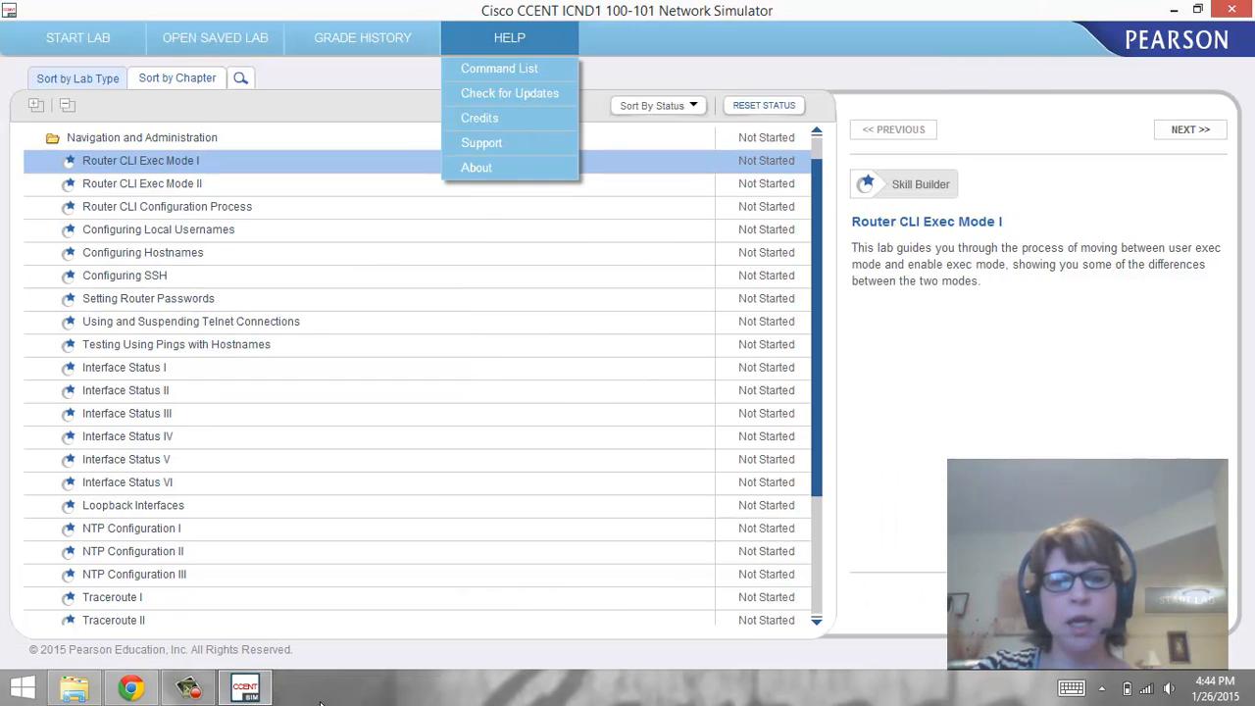
{"action": "left_click", "coordinate": [130, 688]}
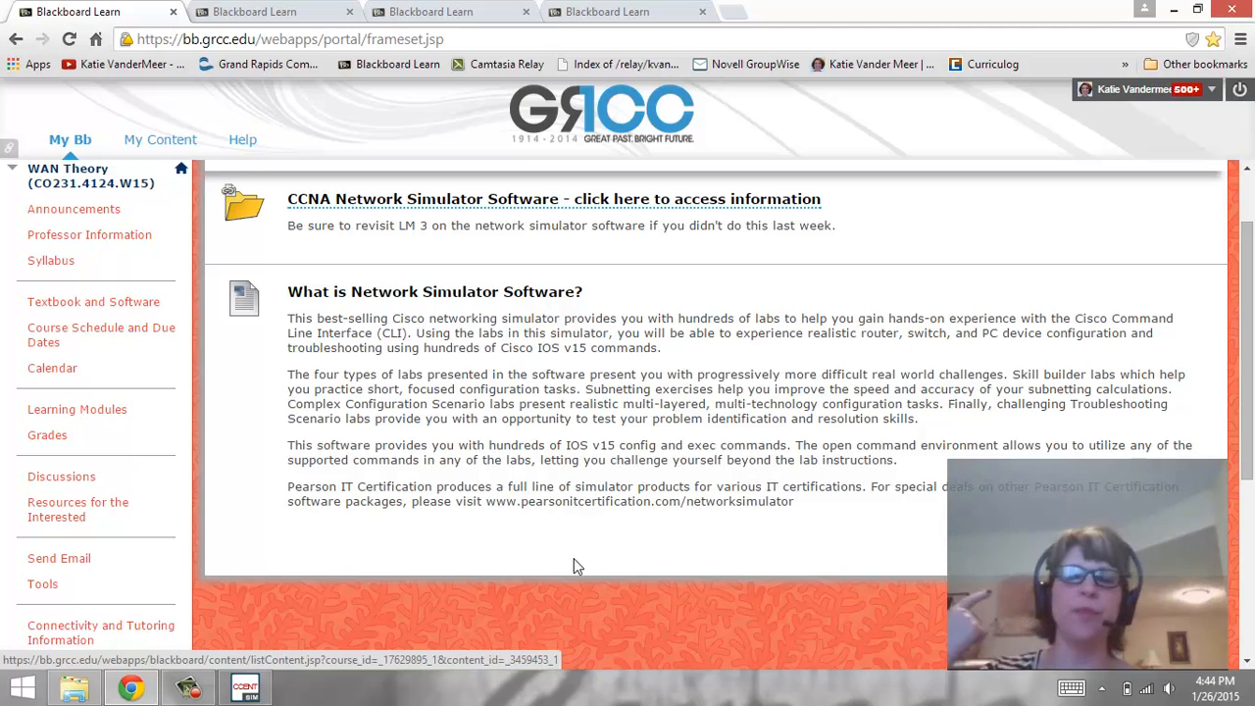
{"action": "left_click", "coordinate": [245, 688]}
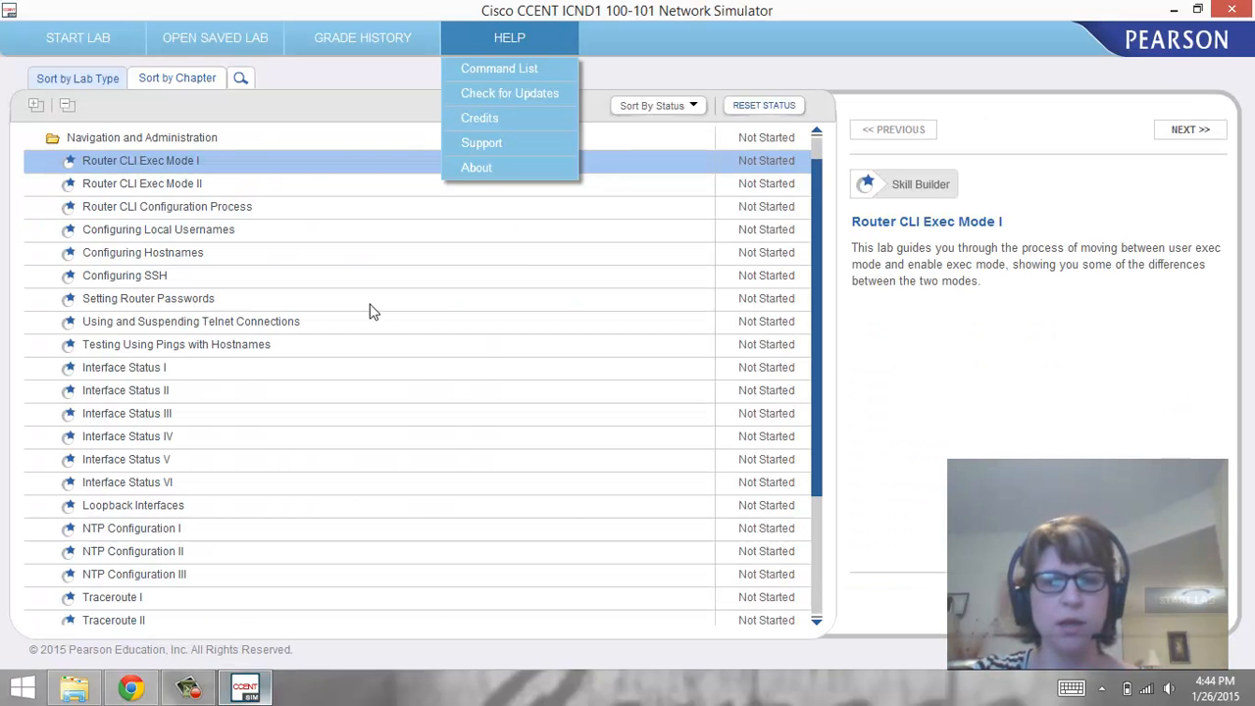
- Dismiss the open Help options and launch the Router CLI Exec Mode I lab from the Navigation and Administration folder
{"action": "left_click", "coordinate": [521, 39]}
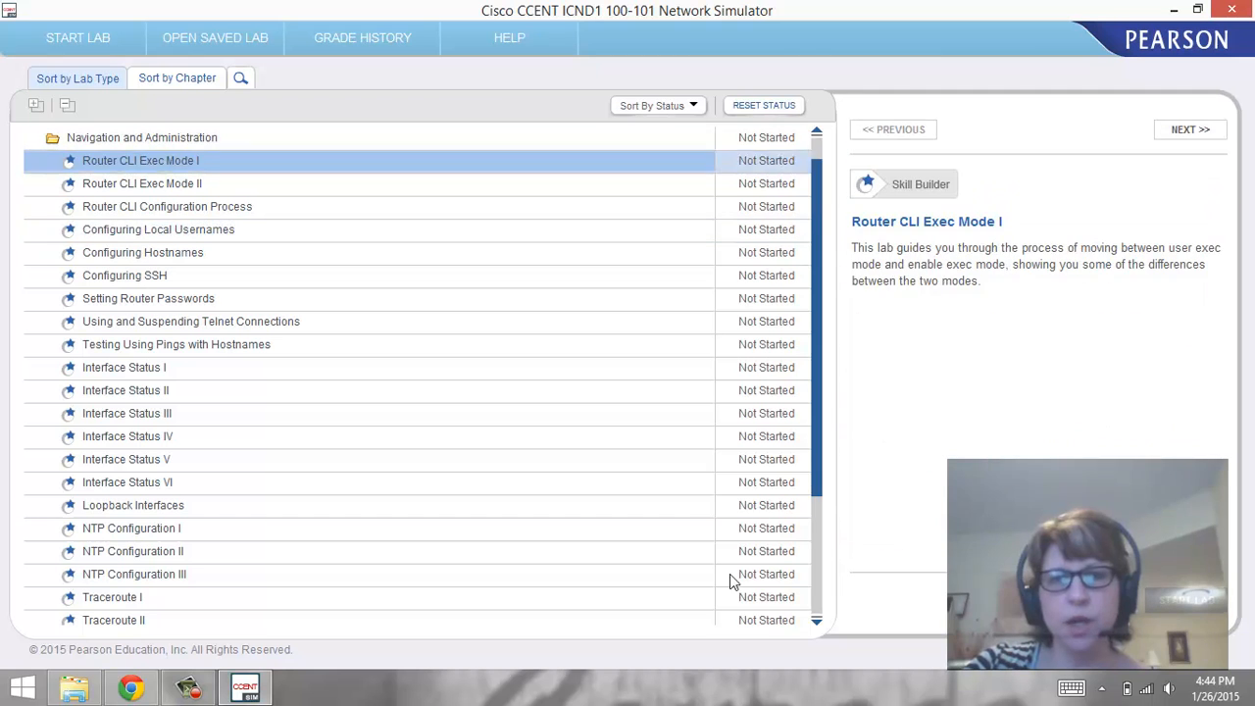
{"action": "left_click", "coordinate": [118, 162]}
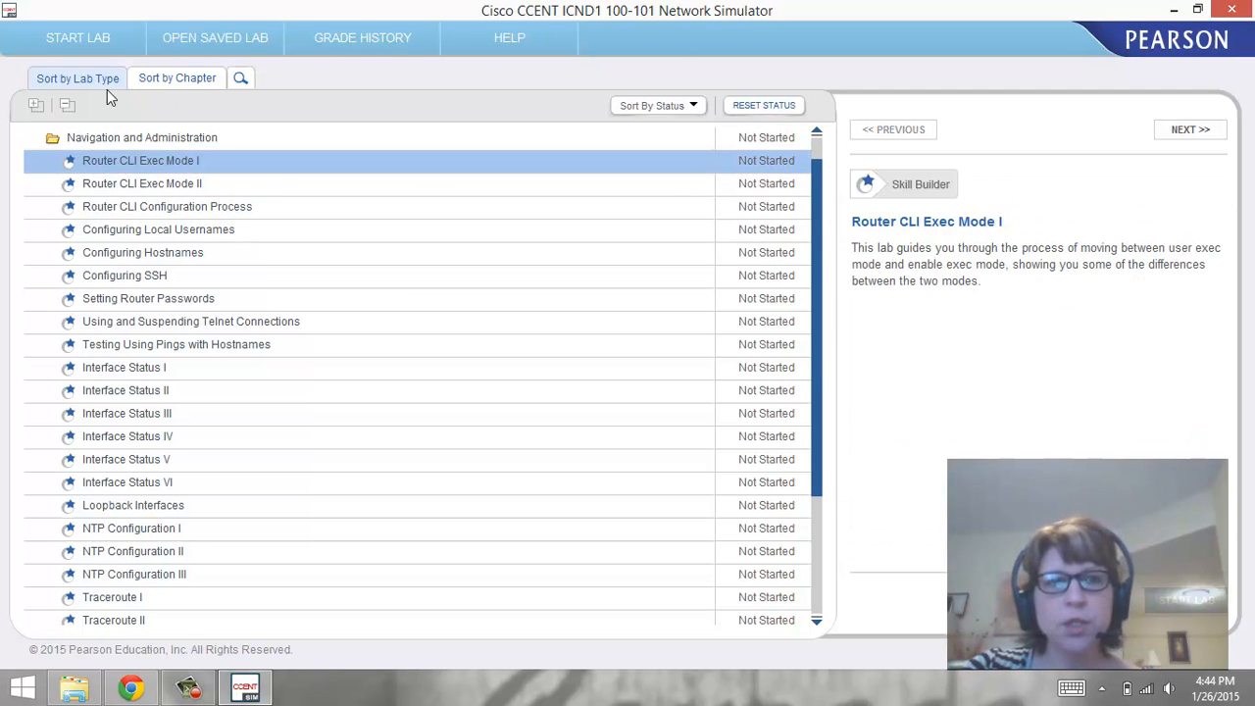
{"action": "double_click", "coordinate": [129, 143]}
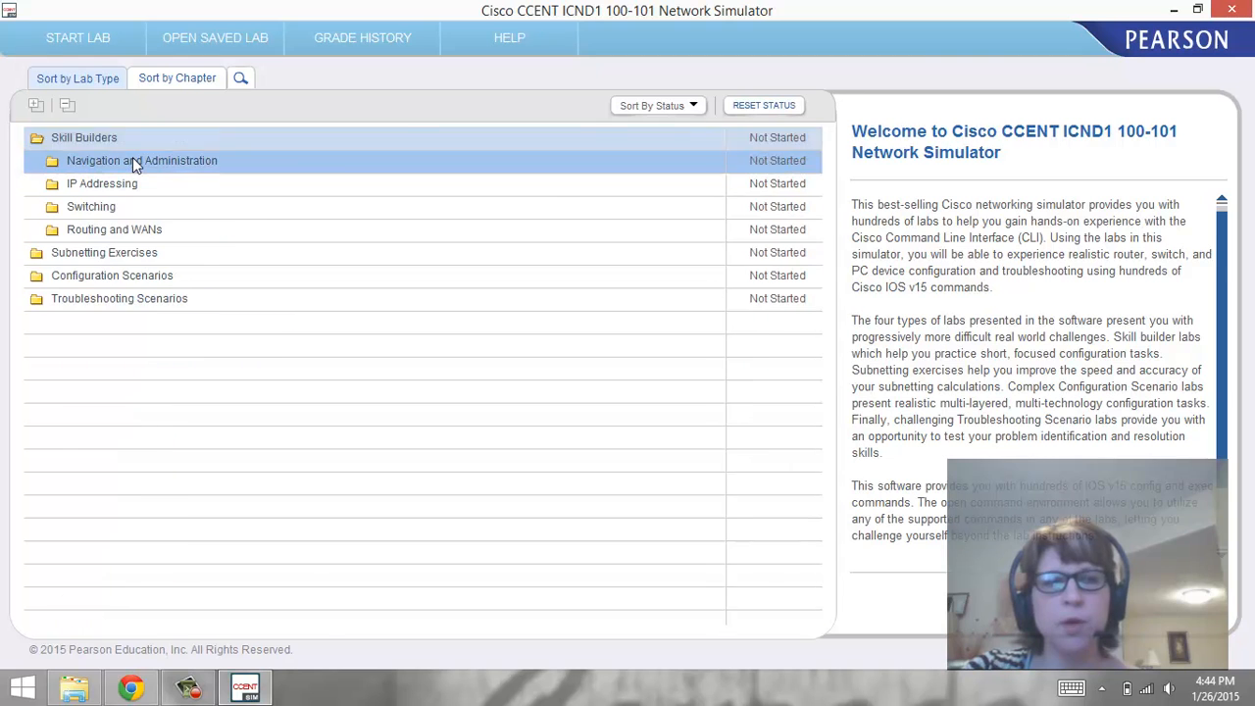
{"action": "double_click", "coordinate": [135, 163]}
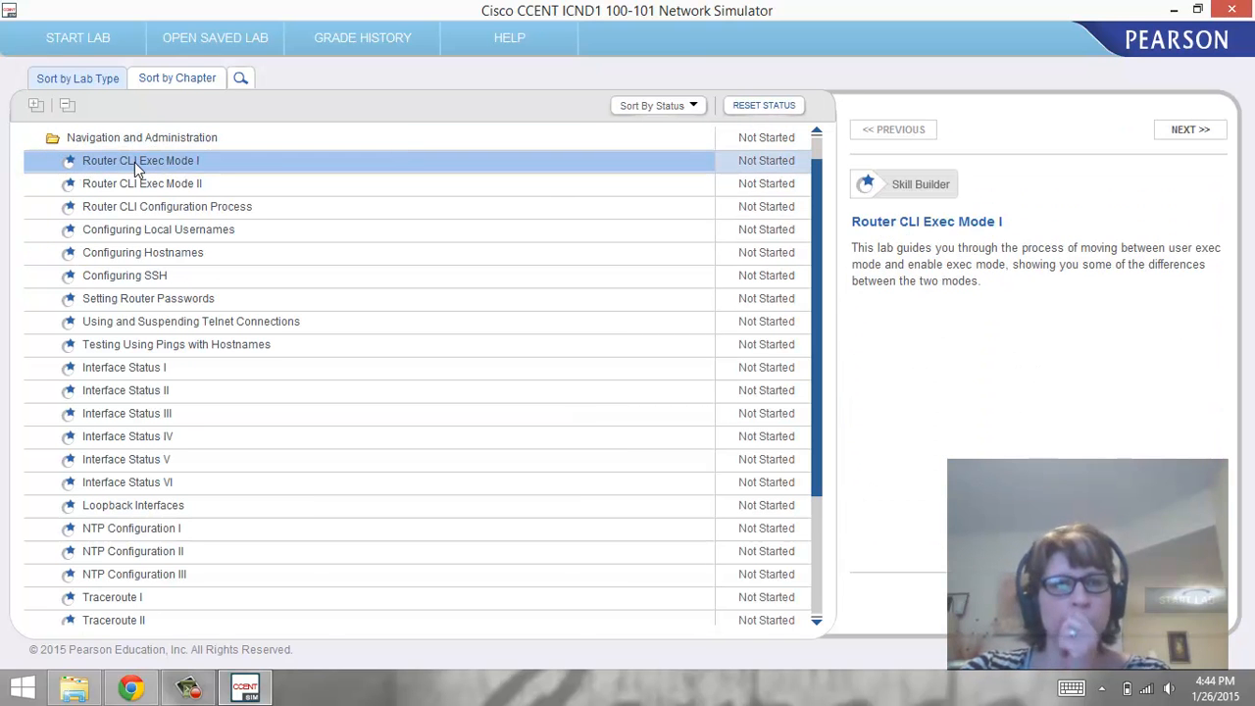
{"action": "double_click", "coordinate": [140, 160]}
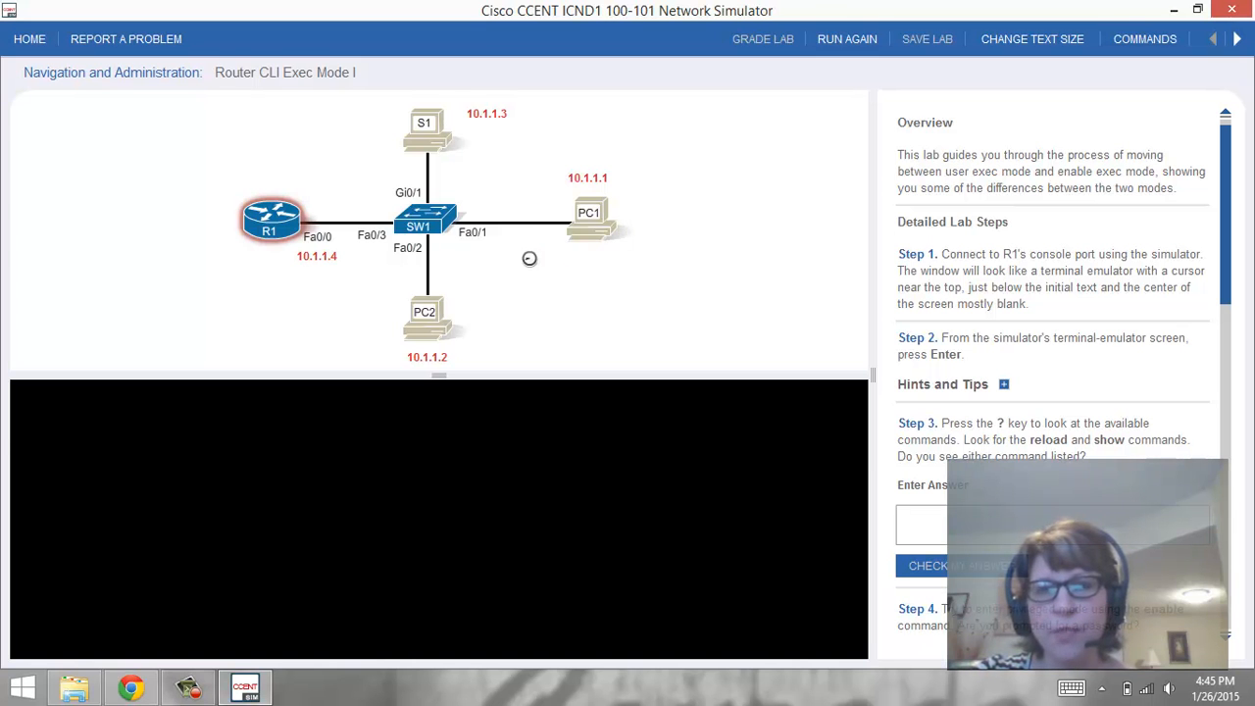
- Expand the Step 2 hints, start R1's console session, and list the available user-mode commands with ?
{"action": "left_click", "coordinate": [978, 169]}
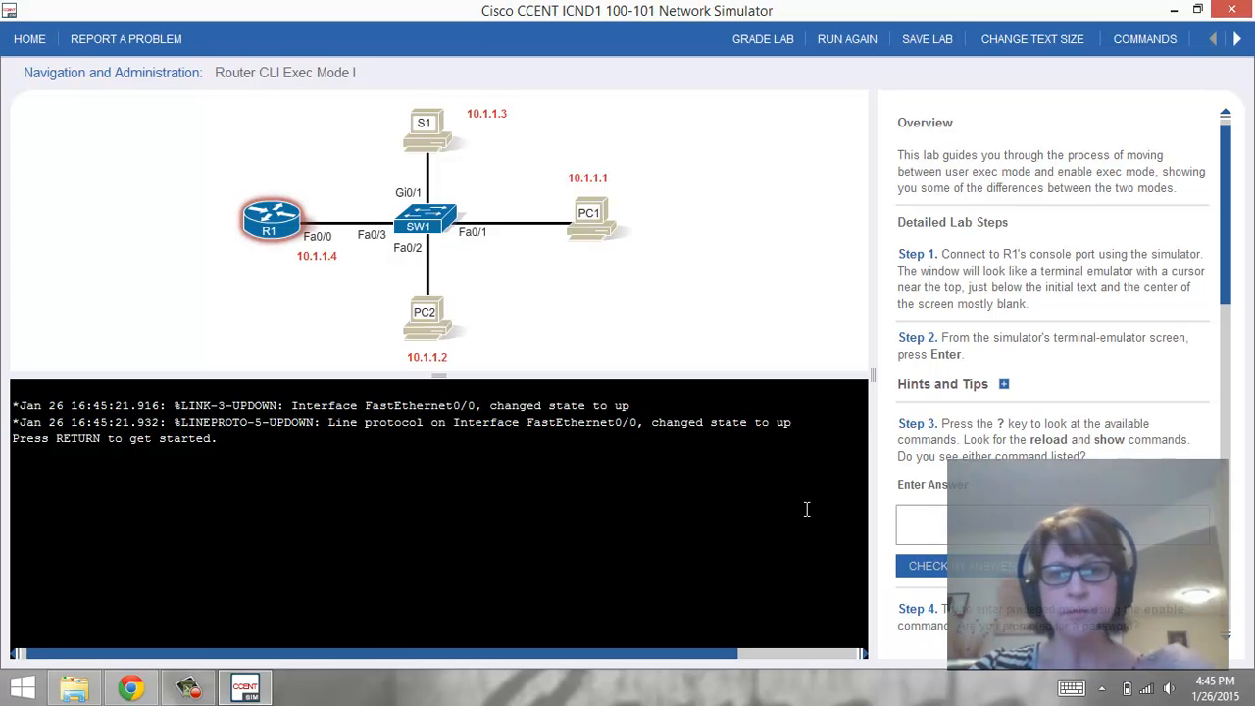
{"action": "left_click", "coordinate": [722, 466]}
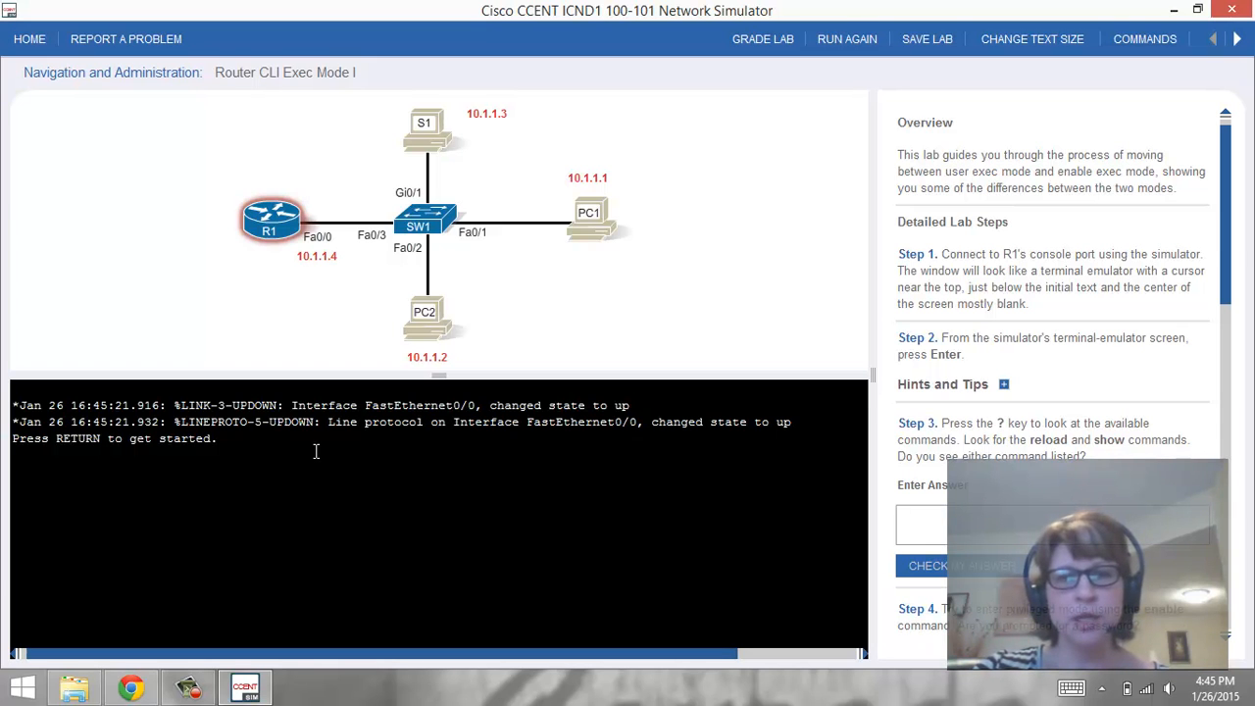
{"action": "left_click", "coordinate": [1004, 387]}
{"action": "key", "text": "Return"}
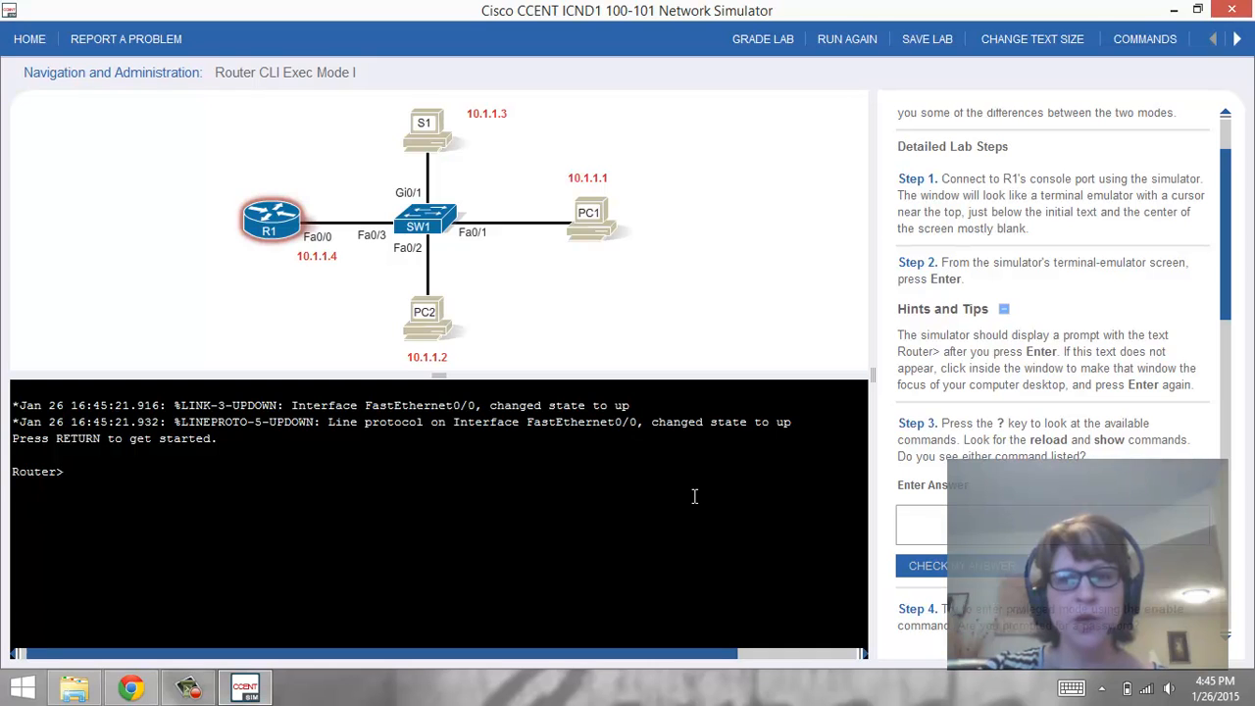
{"action": "type", "text": "?"}
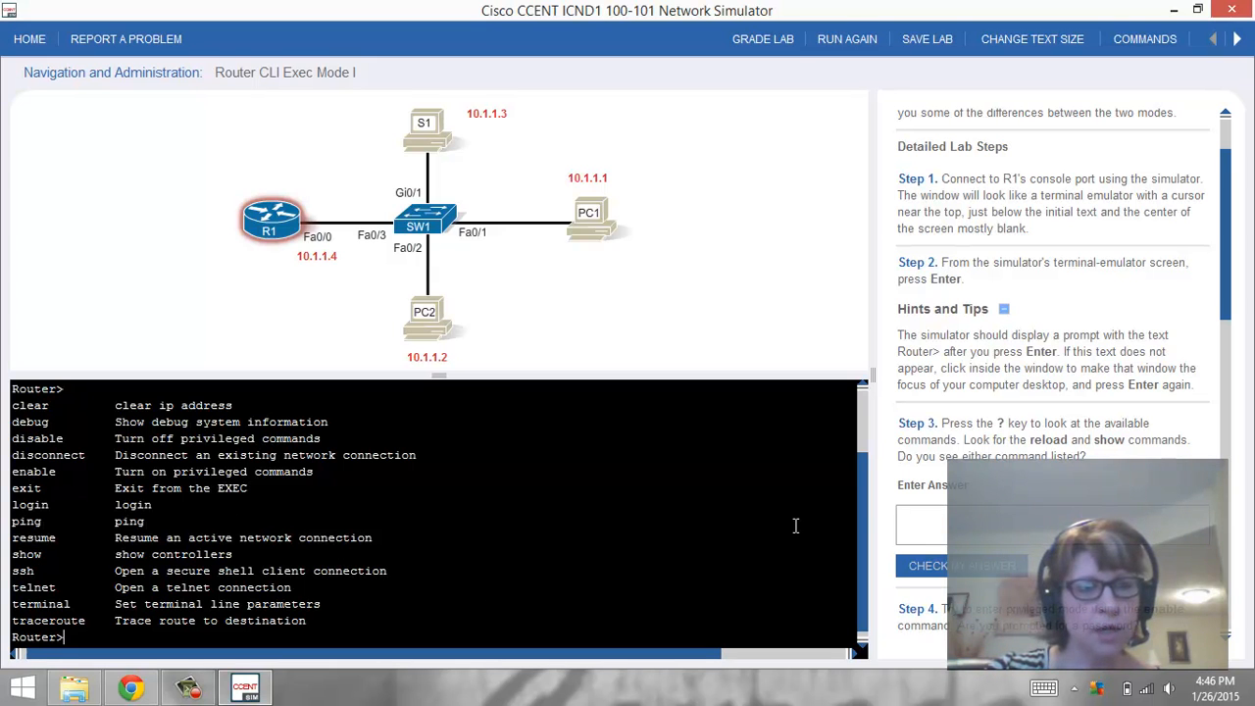
- Answer the Step 3 question about the reload and show commands with "yes" and check the answer
{"action": "left_click", "coordinate": [970, 520]}
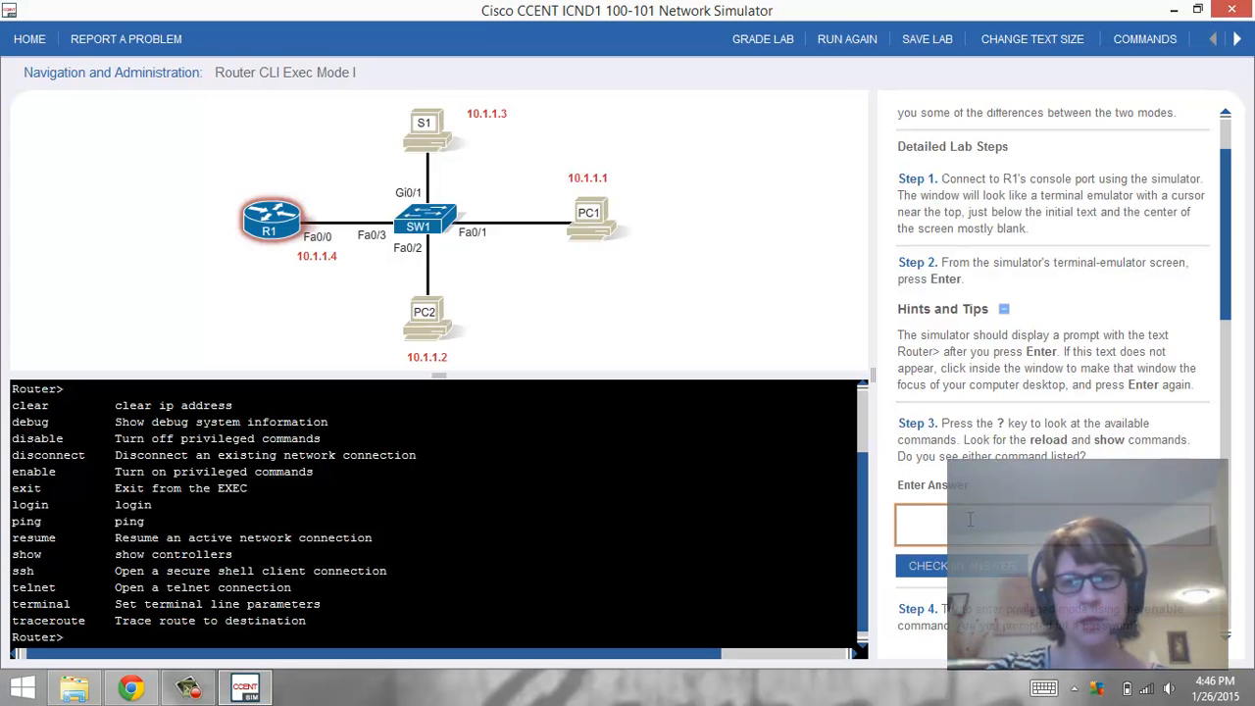
{"action": "type", "text": "yes"}
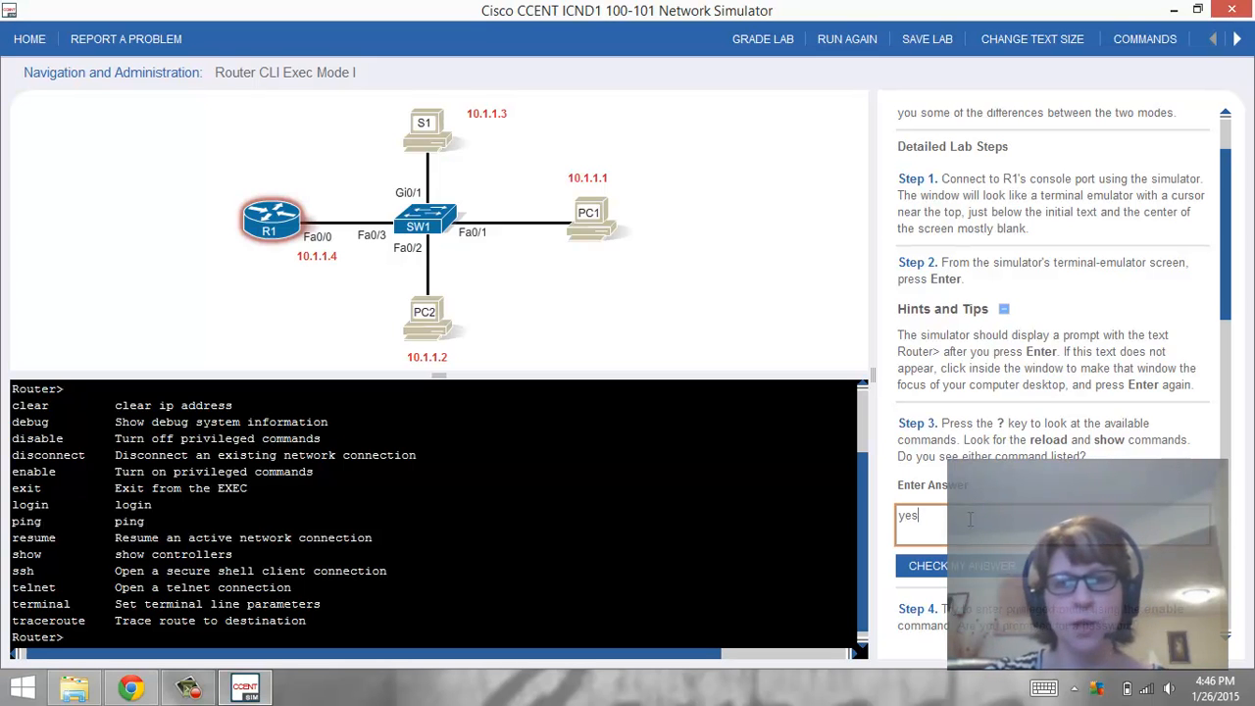
{"action": "left_click", "coordinate": [966, 566]}
- Review the Step 3 correct answer and enter privileged mode on R1 with the enable command, as Step 4 instructs
{"action": "scroll", "coordinate": [1012, 481], "scroll_direction": "down", "scroll_amount": 2}
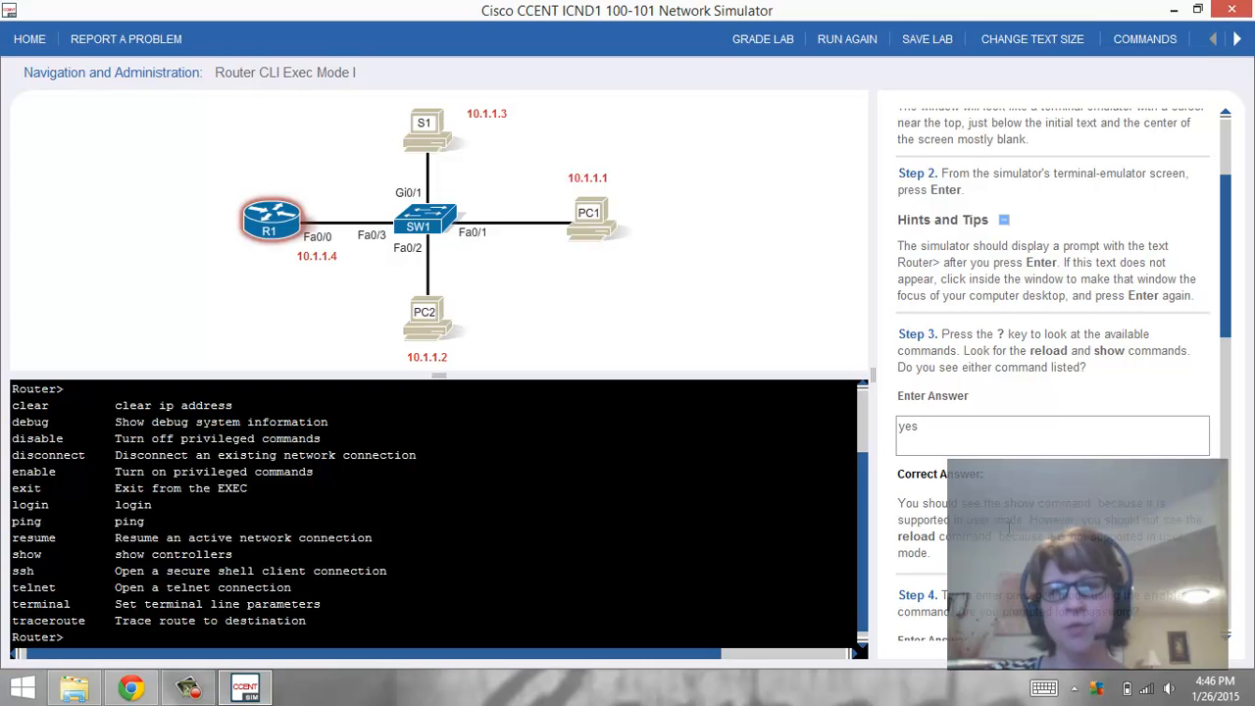
{"action": "scroll", "coordinate": [1008, 526], "scroll_direction": "down", "scroll_amount": 2}
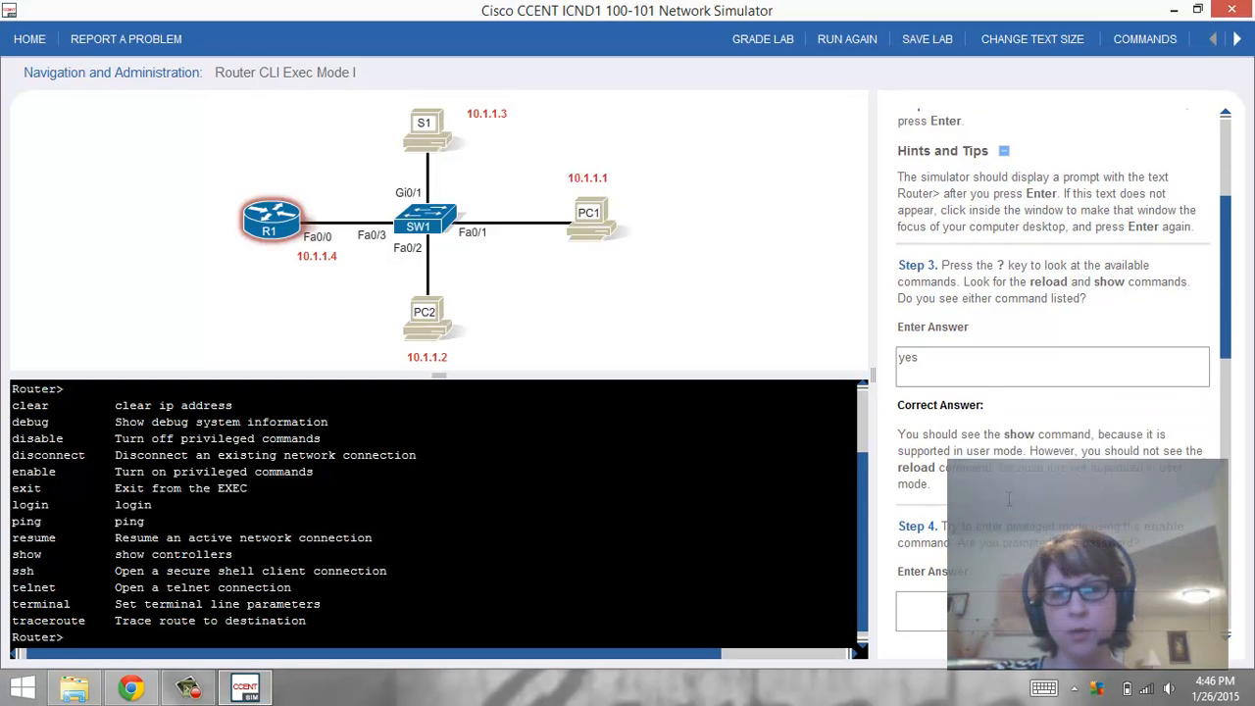
{"action": "scroll", "coordinate": [989, 512], "scroll_direction": "down", "scroll_amount": 2}
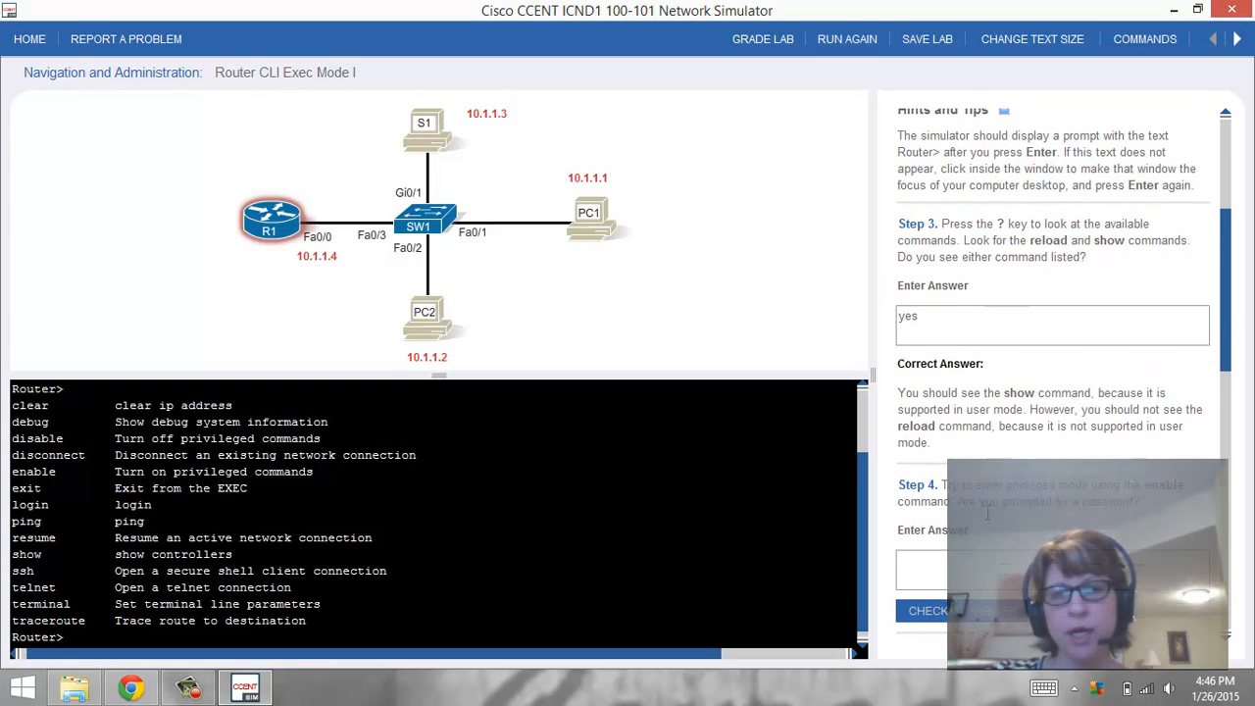
{"action": "left_click", "coordinate": [989, 515]}
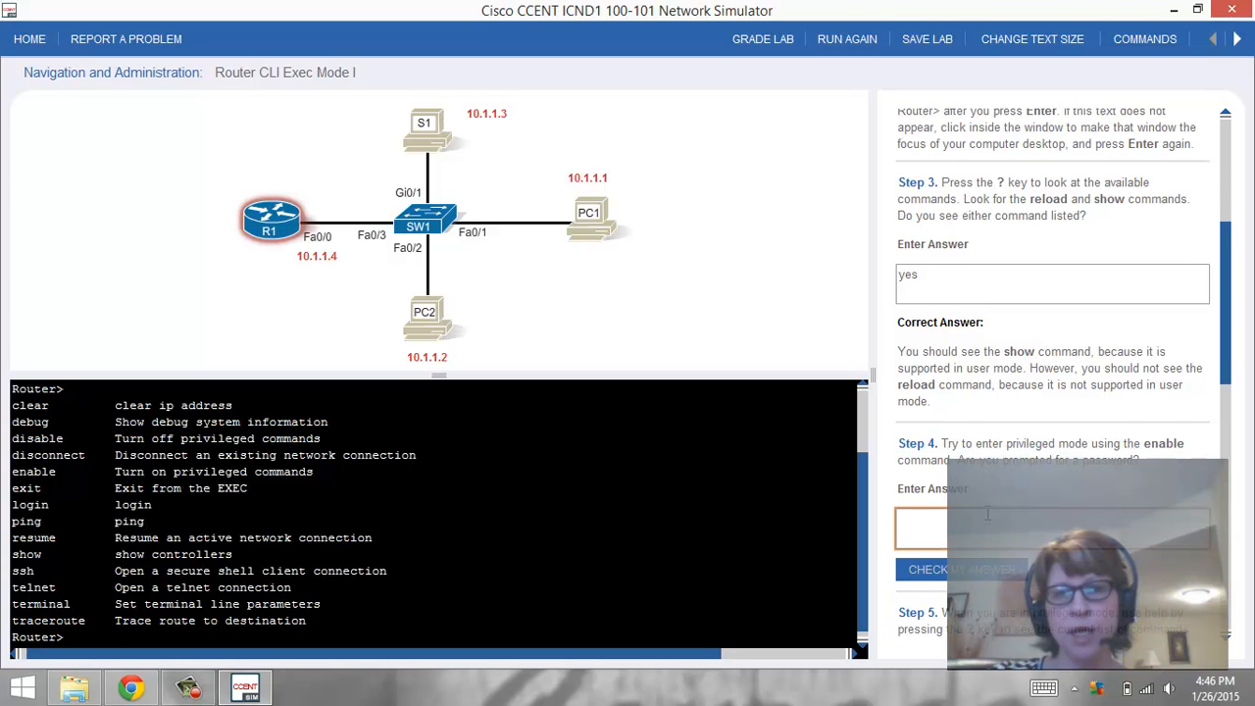
{"action": "scroll", "coordinate": [988, 514], "scroll_direction": "down", "scroll_amount": 5}
{"action": "left_click", "coordinate": [161, 641]}
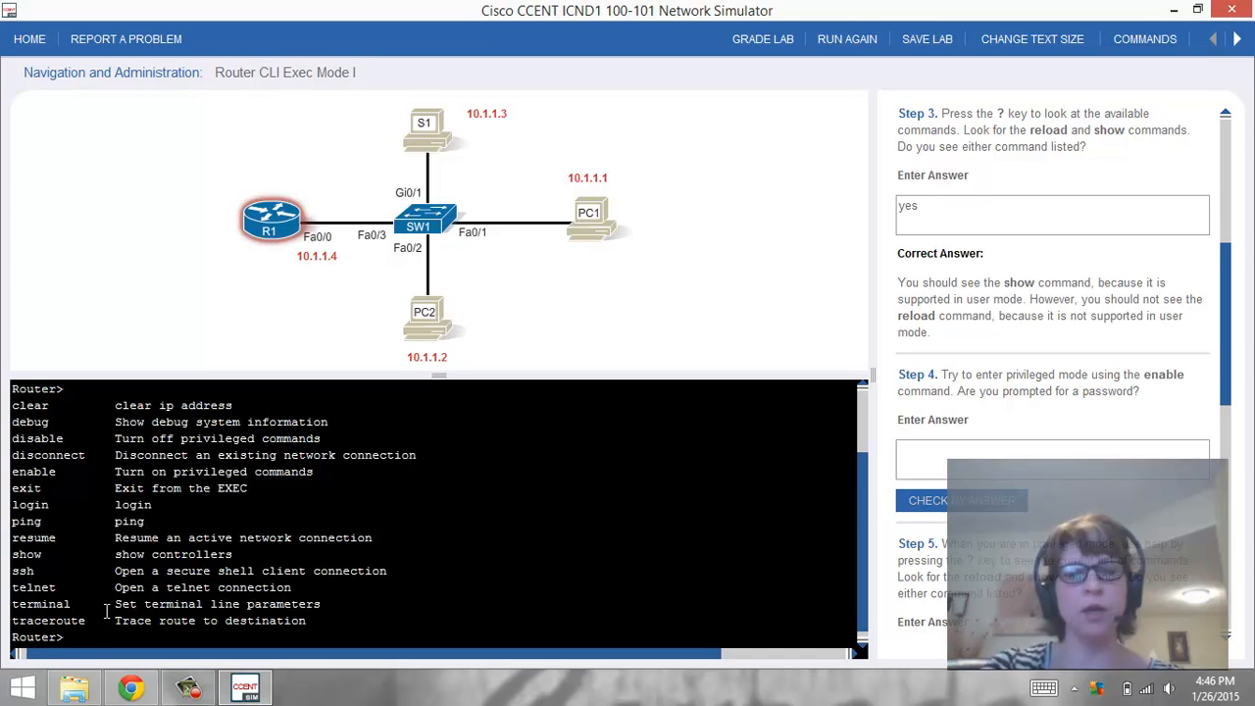
{"action": "type", "text": "enable"}
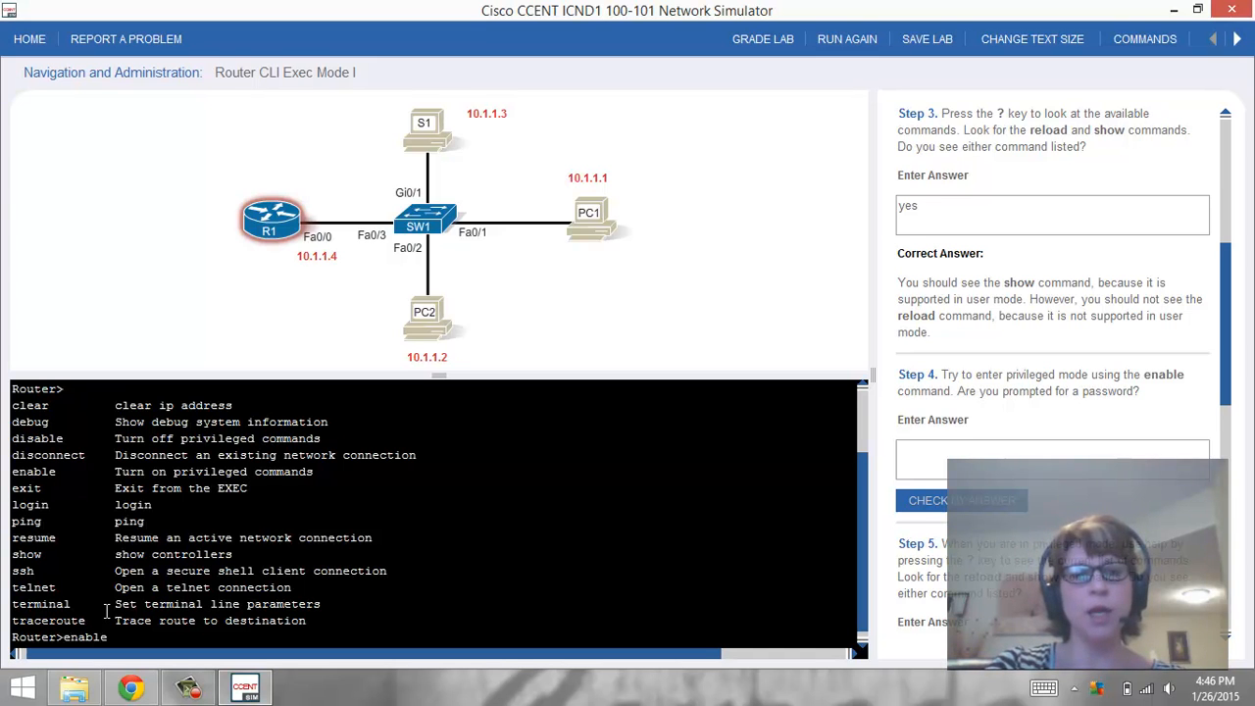
{"action": "key", "text": "Return"}
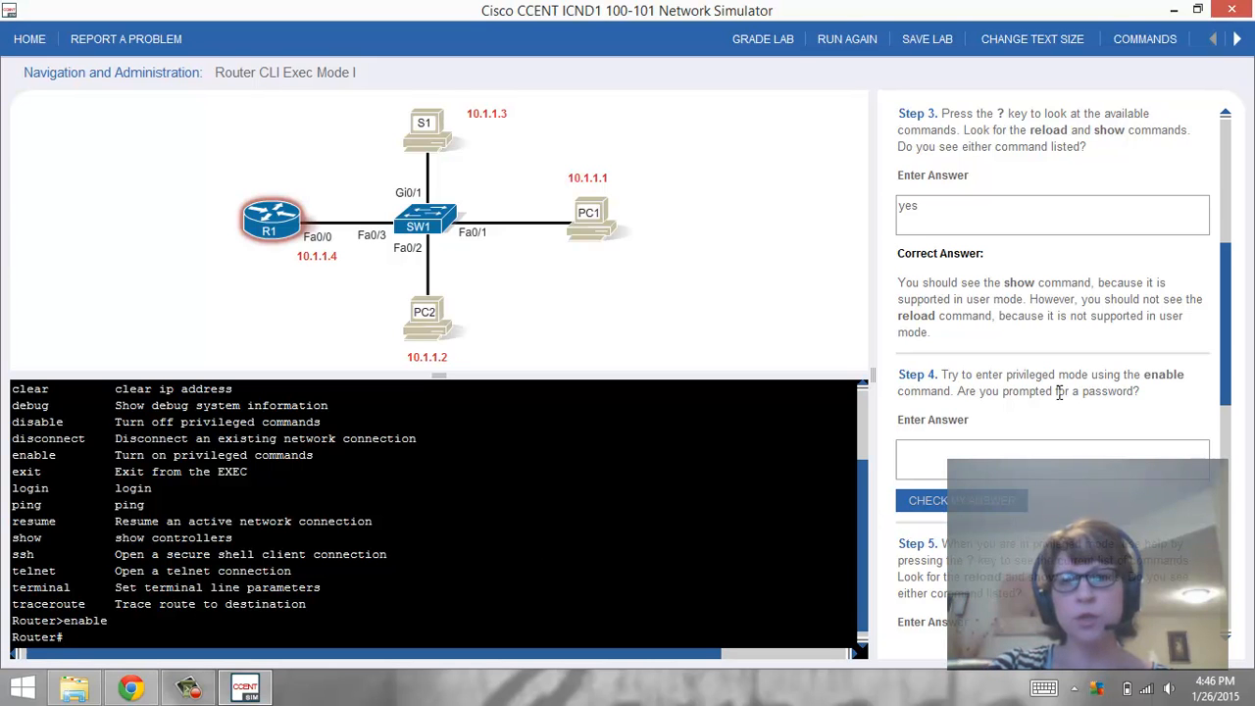
- Answer the Step 4 question about a password prompt with "no" and check the answer
{"action": "left_click", "coordinate": [994, 450]}
{"action": "type", "text": "no"}
{"action": "left_click", "coordinate": [999, 500]}
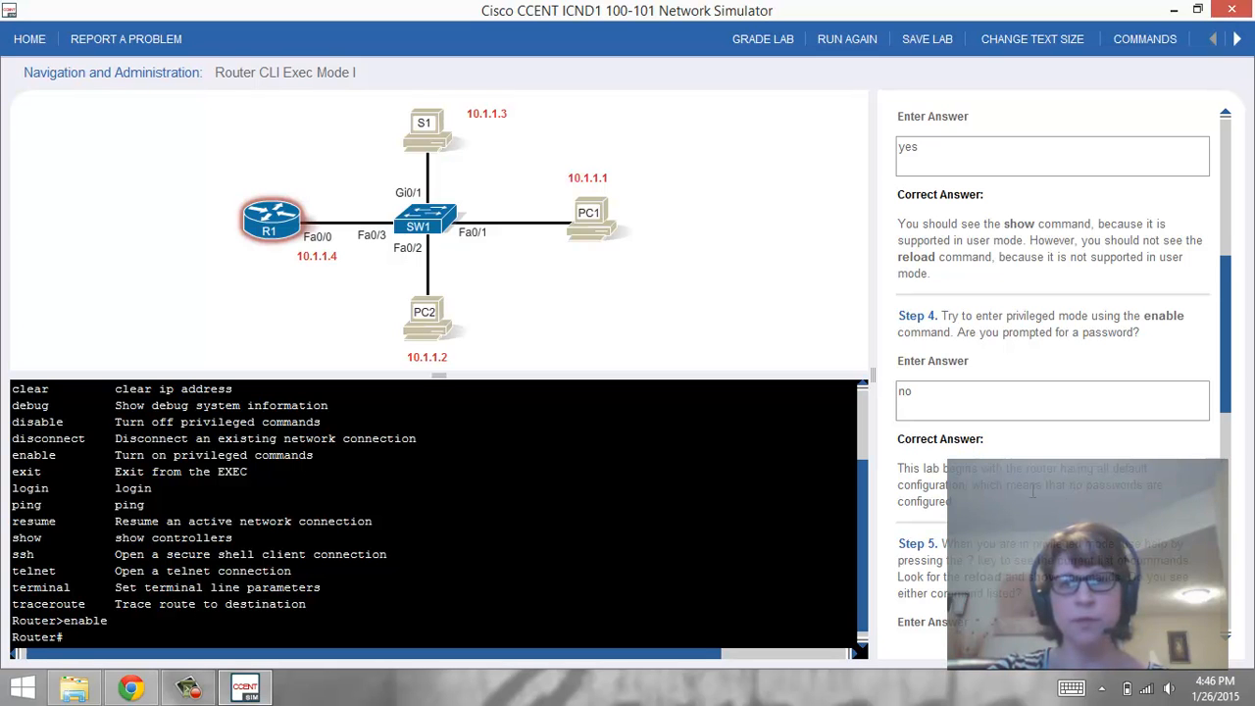
- List the privileged-mode commands on R1 with ? for Step 5 and look for reload and show
{"action": "scroll", "coordinate": [1026, 492], "scroll_direction": "down", "scroll_amount": 2}
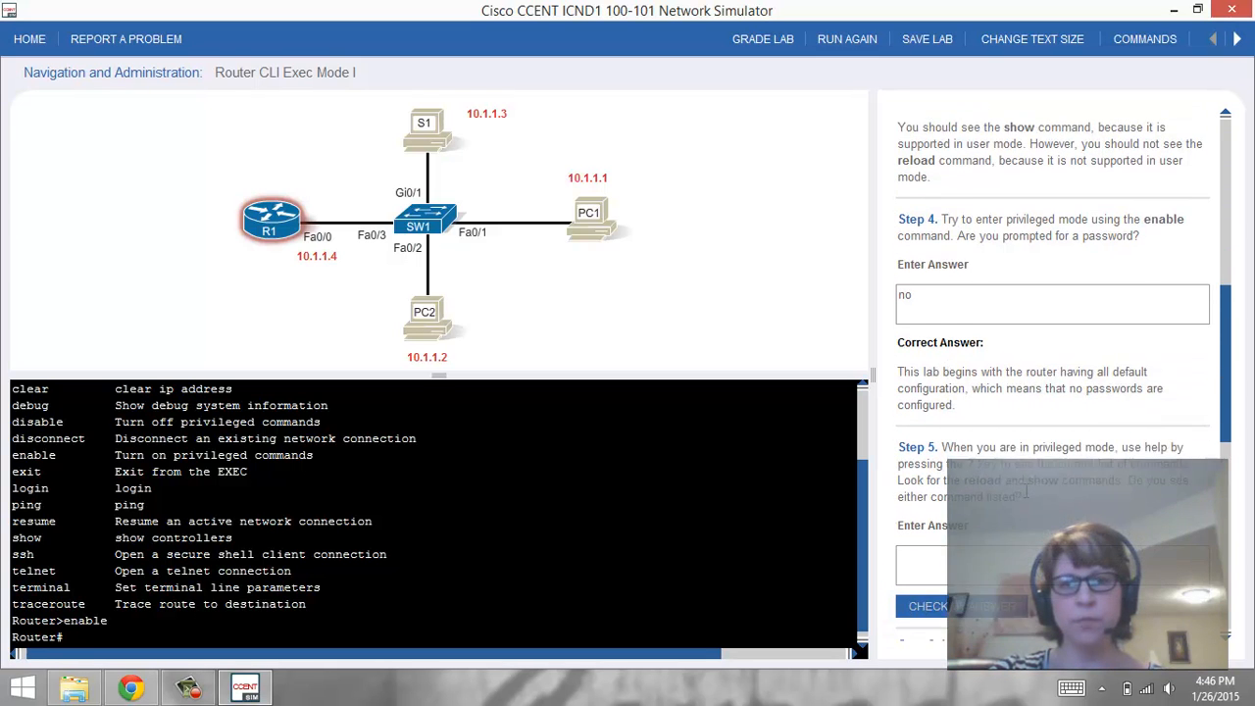
{"action": "scroll", "coordinate": [1029, 485], "scroll_direction": "down", "scroll_amount": 1}
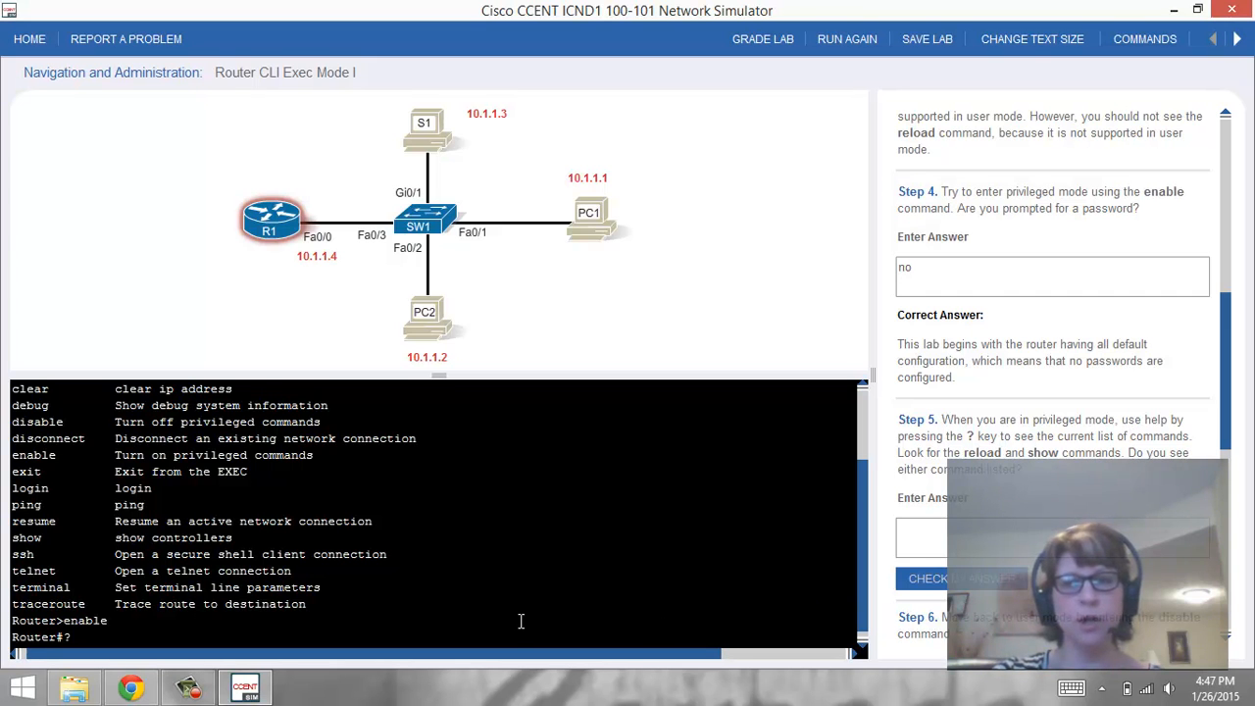
{"action": "type", "text": "?"}
{"action": "key", "text": "Return"}
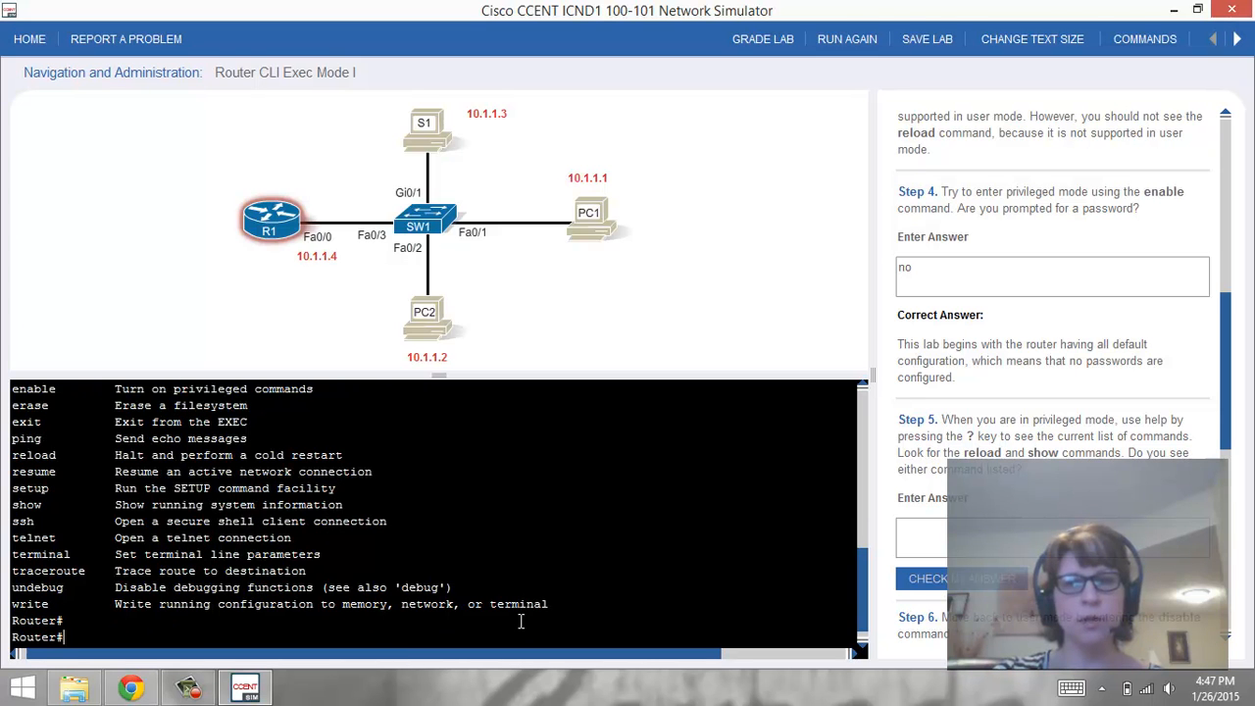
{"action": "scroll", "coordinate": [520, 621], "scroll_direction": "up", "scroll_amount": 1}
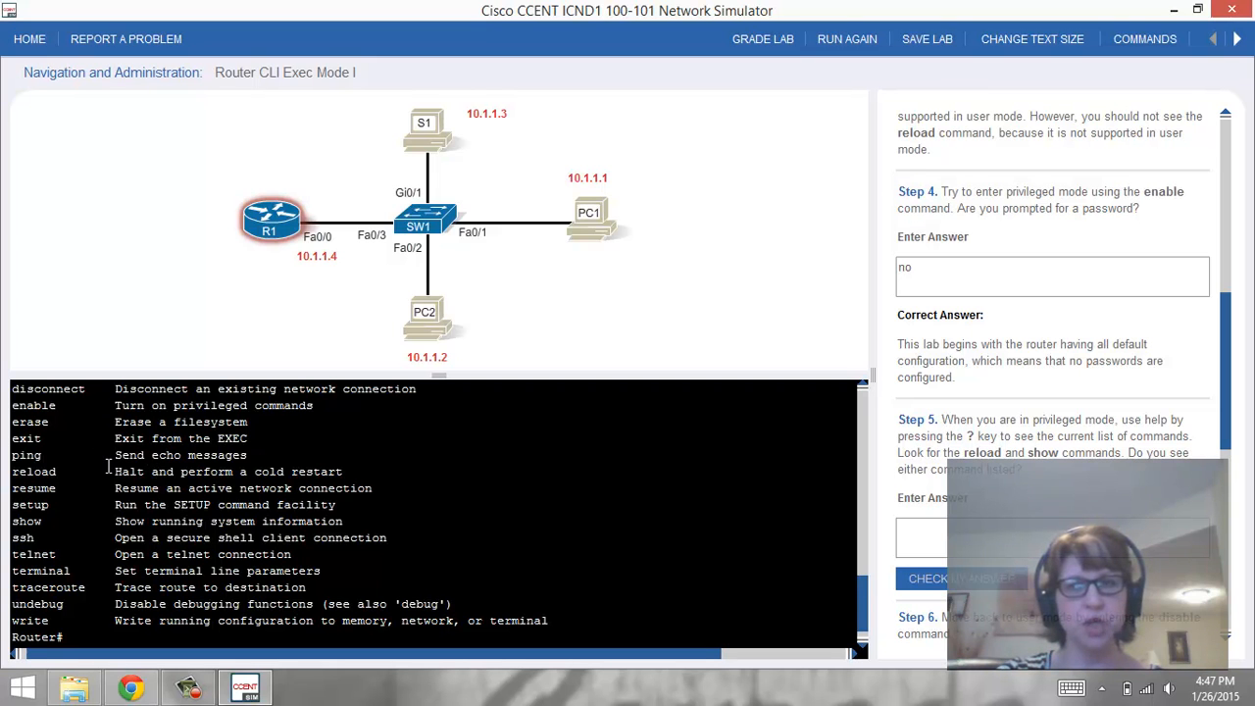
- Answer the Step 5 question with "yes", check the answer, and read on to the Step 6 and Step 7 instructions
{"action": "left_click", "coordinate": [1113, 526]}
{"action": "type", "text": "yes"}
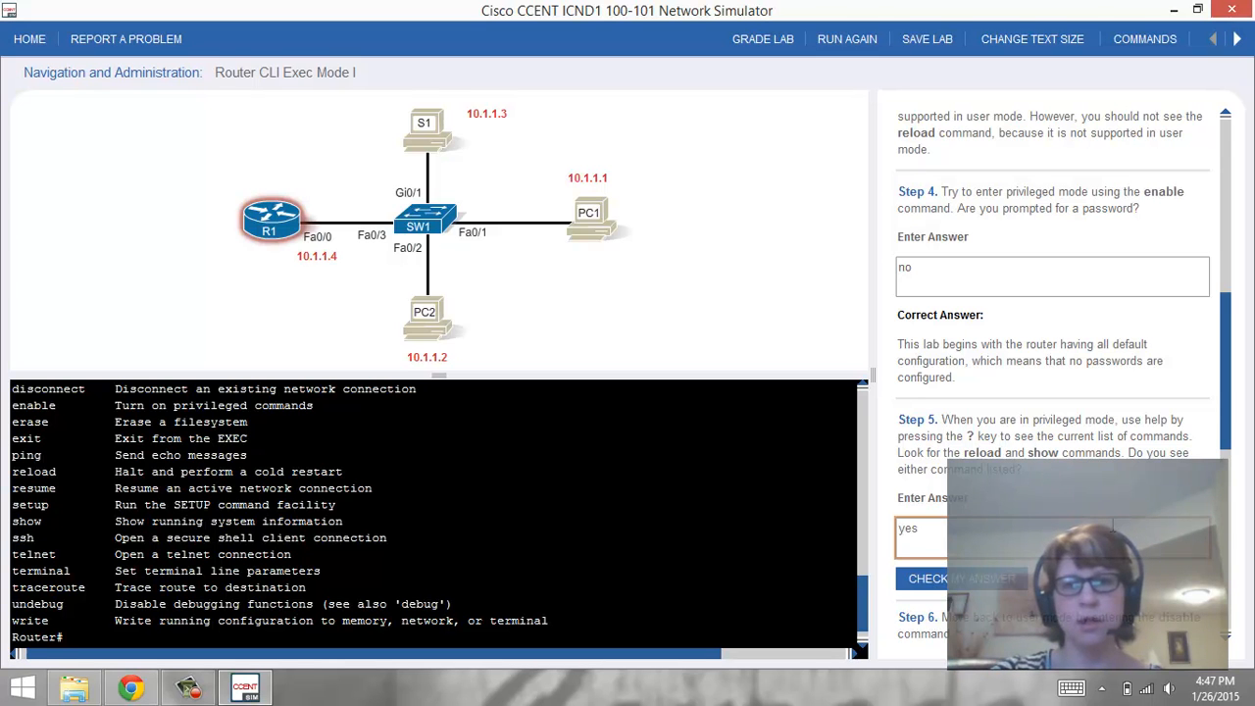
{"action": "left_click", "coordinate": [981, 579]}
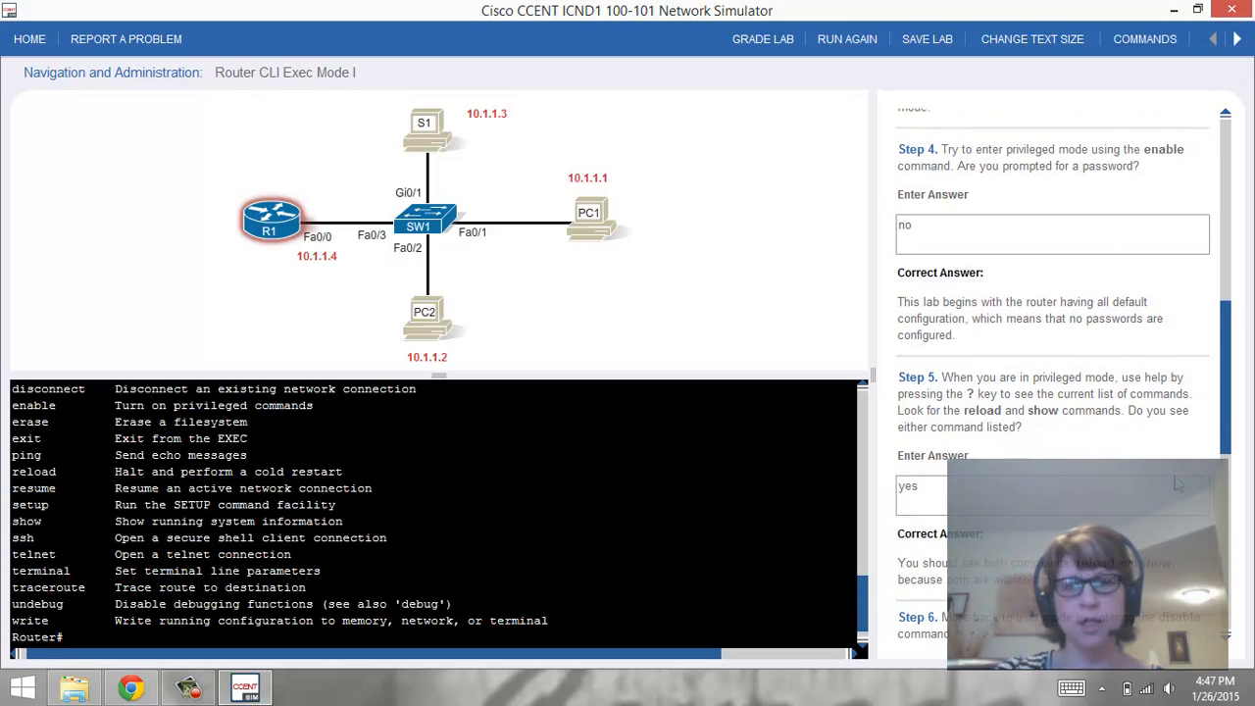
{"action": "scroll", "coordinate": [1172, 510], "scroll_direction": "down", "scroll_amount": 5}
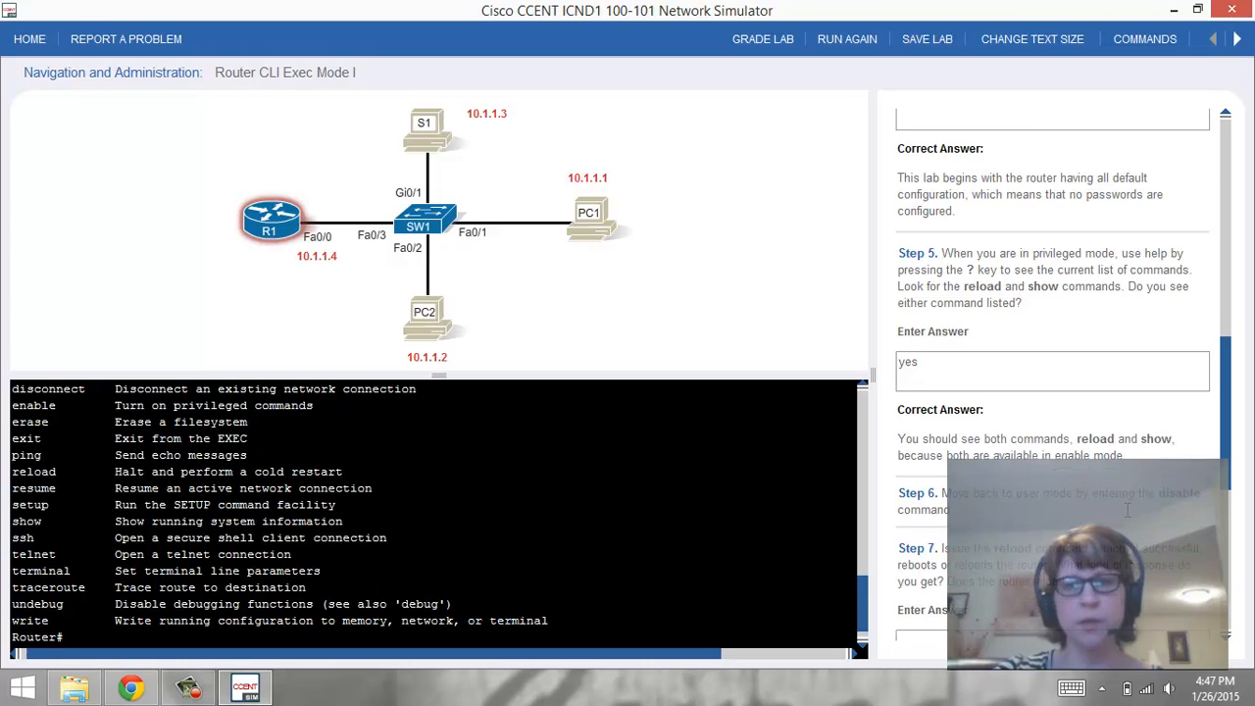
{"action": "scroll", "coordinate": [1025, 415], "scroll_direction": "down", "scroll_amount": 2}
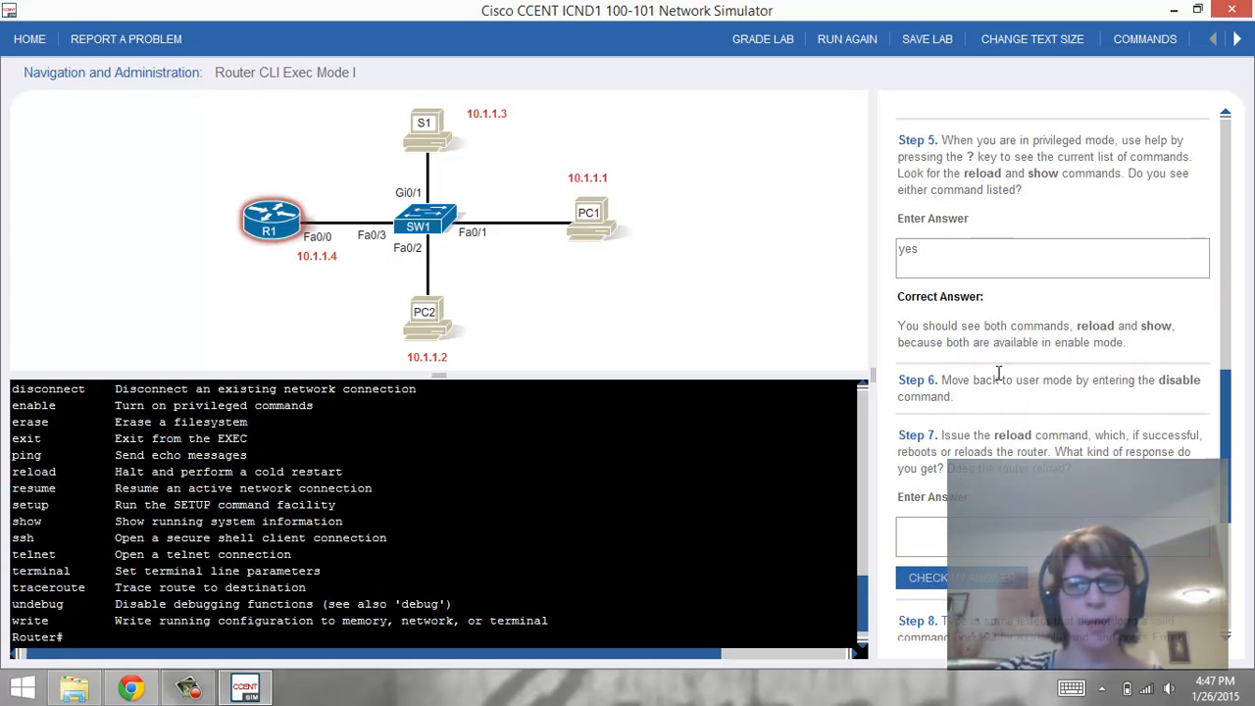
- Return R1 to user mode with the disable command and issue reload from there, as Steps 6 and 7 instruct
{"action": "scroll", "coordinate": [1000, 397], "scroll_direction": "down", "scroll_amount": 1}
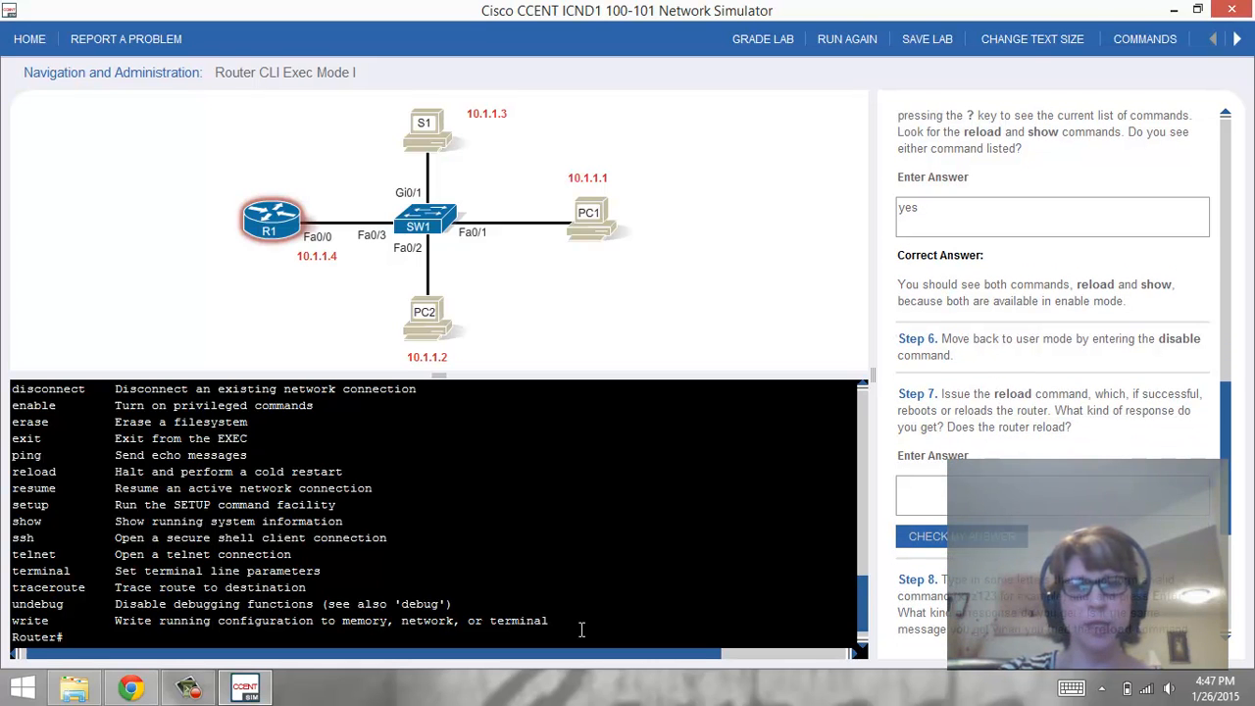
{"action": "type", "text": "disalb"}
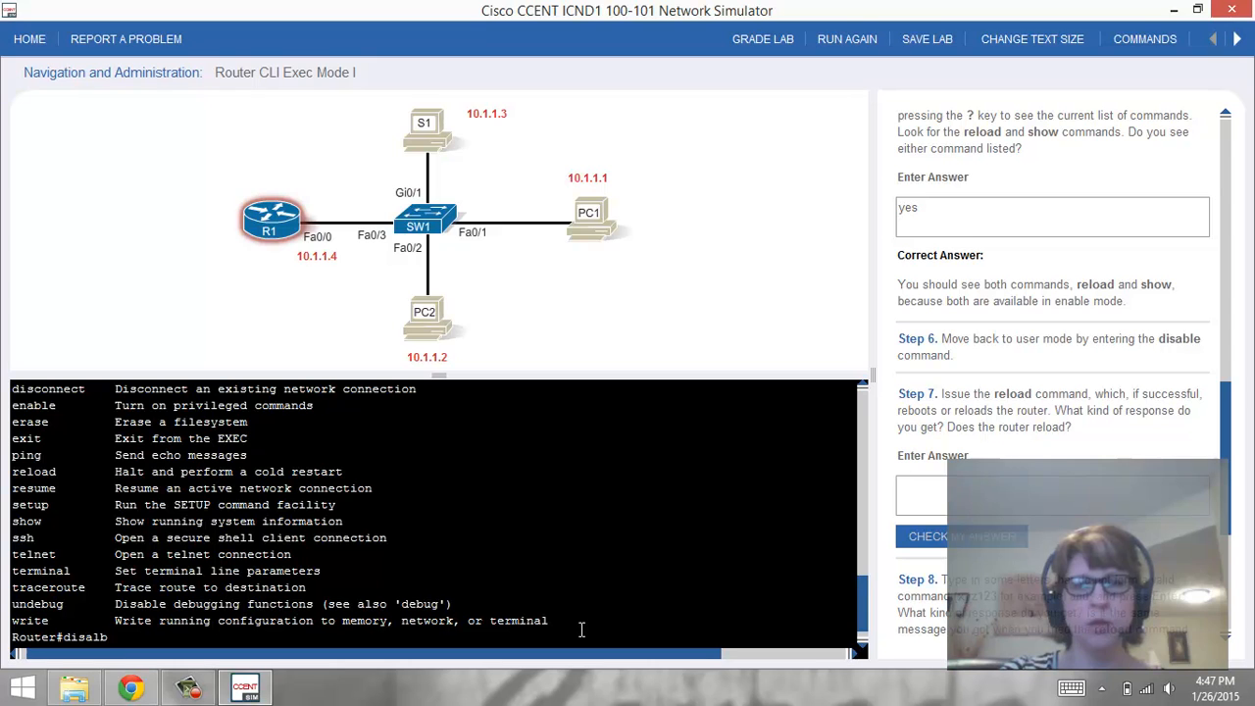
{"action": "key", "text": "BackSpace"}
{"action": "key", "text": "BackSpace"}
{"action": "type", "text": "ble"}
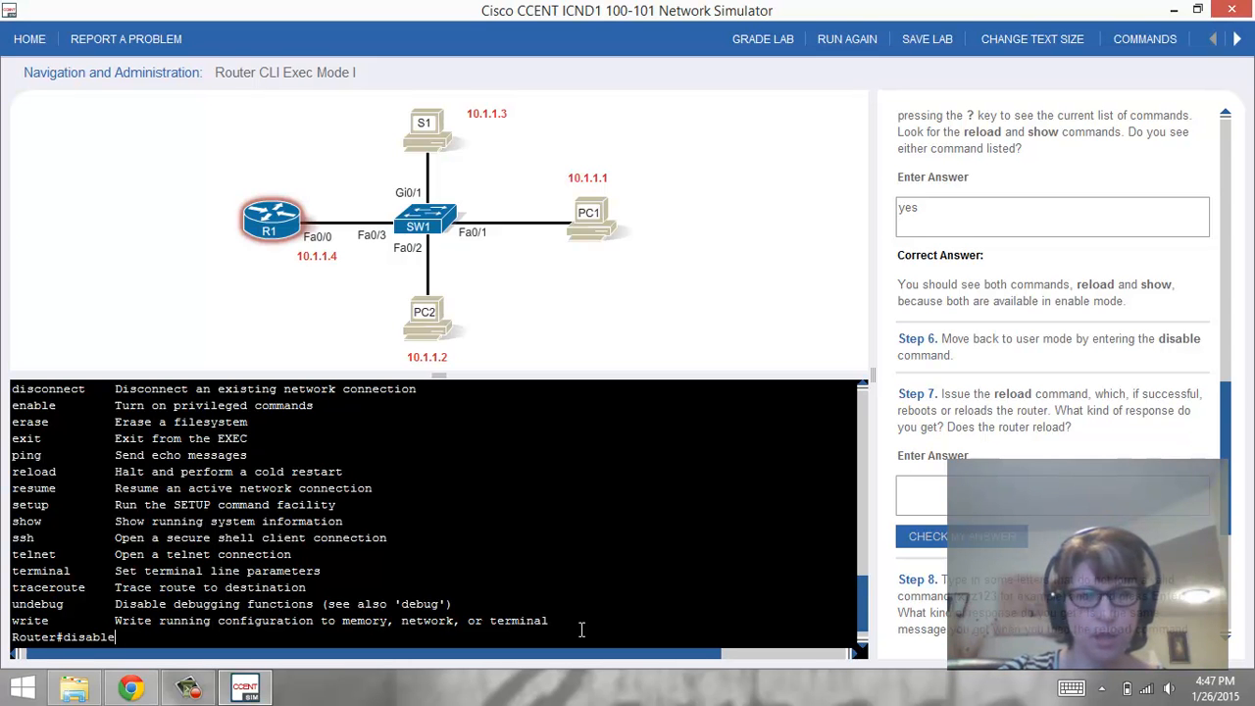
{"action": "key", "text": "Return"}
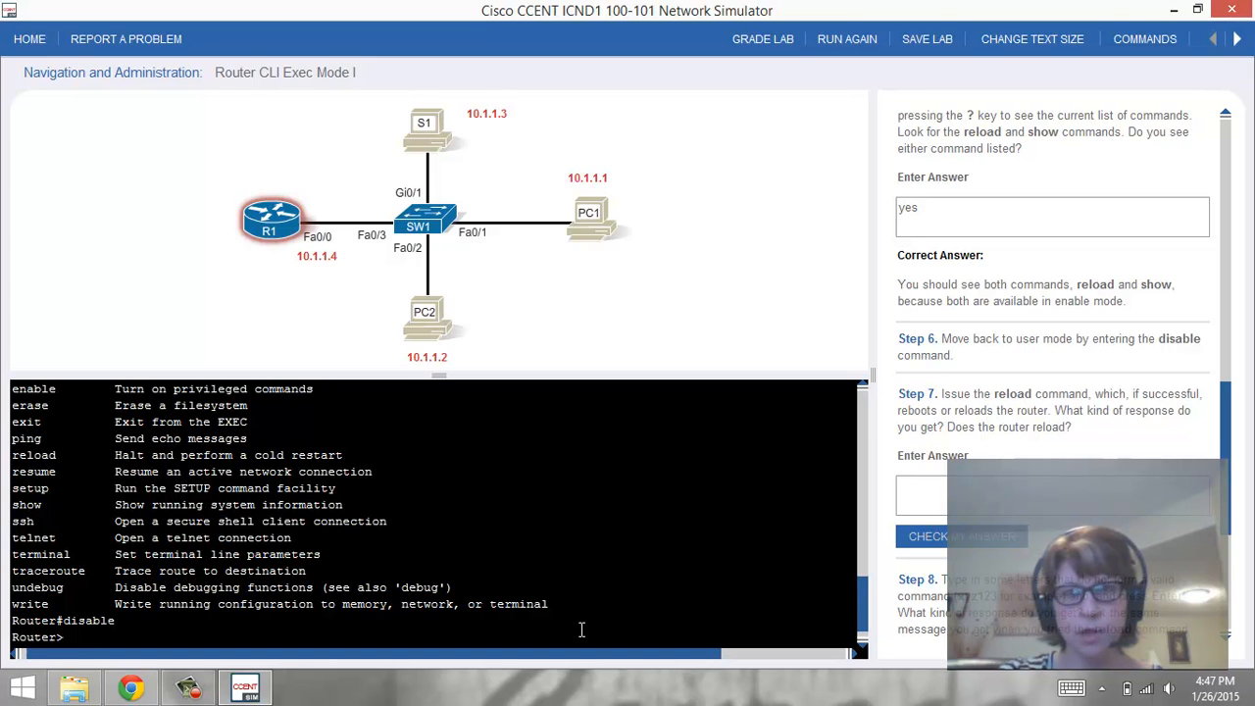
{"action": "type", "text": "reload"}
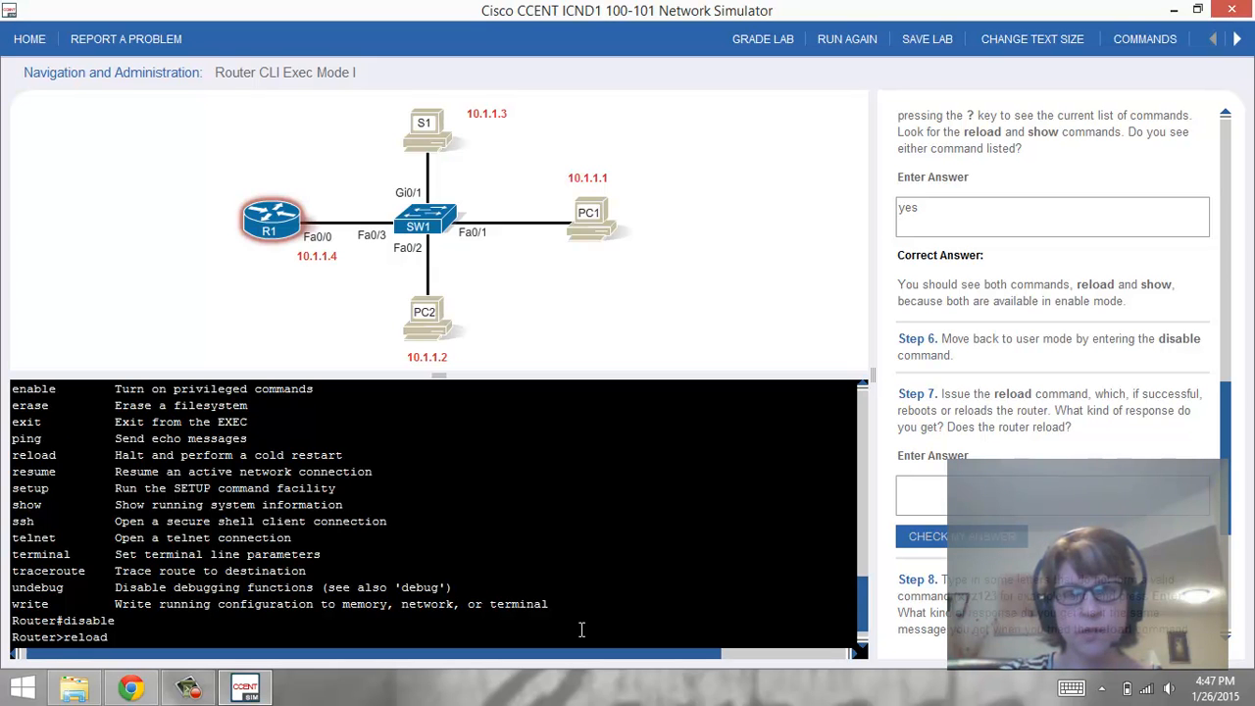
{"action": "key", "text": "Return"}
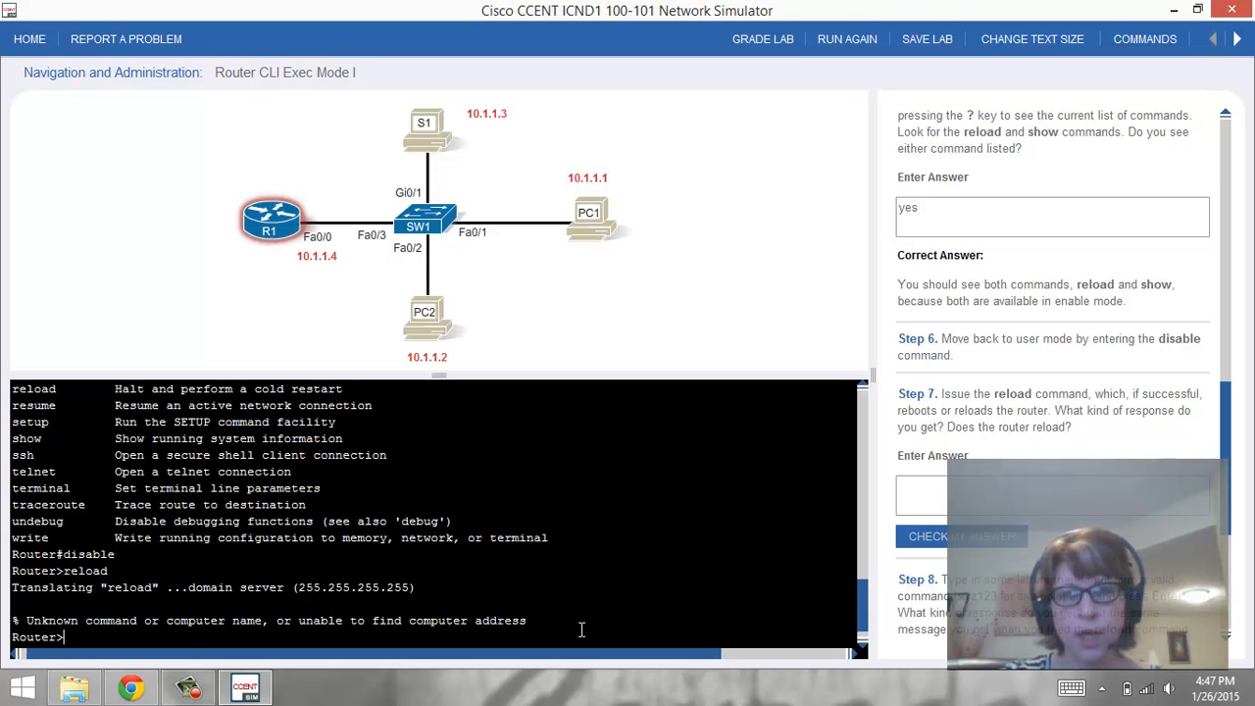
- Answer the Step 7 question with "unknown command. Did not reload." and check the answer
{"action": "left_click", "coordinate": [963, 478]}
{"action": "type", "text": "unkn"}
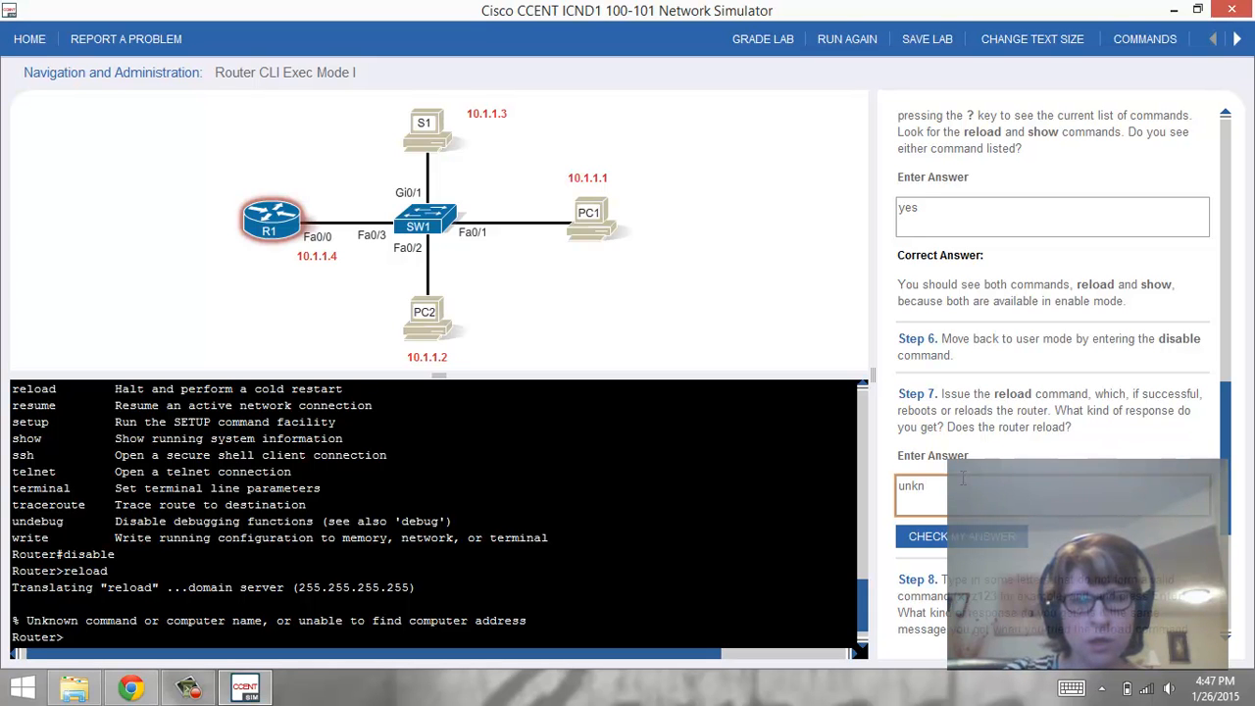
{"action": "type", "text": "own command "}
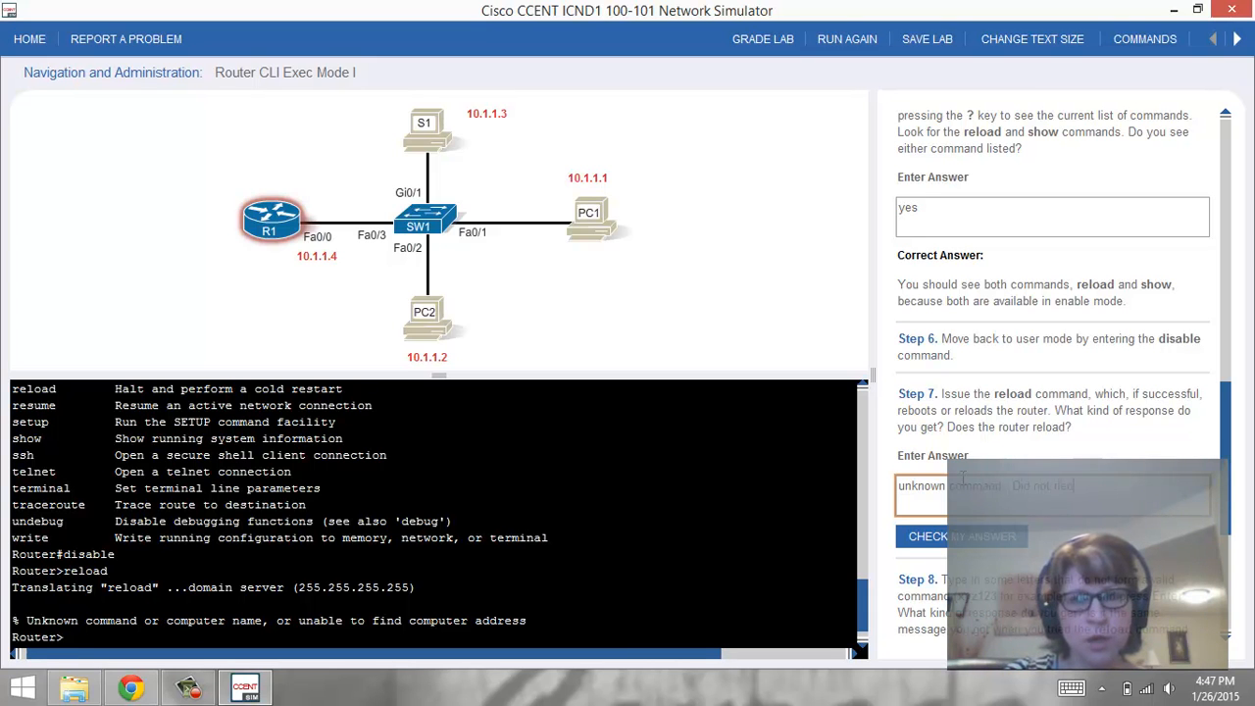
{"action": "type", "text": ". Did not reload"}
{"action": "key", "text": "BackSpace"}
{"action": "key", "text": "BackSpace"}
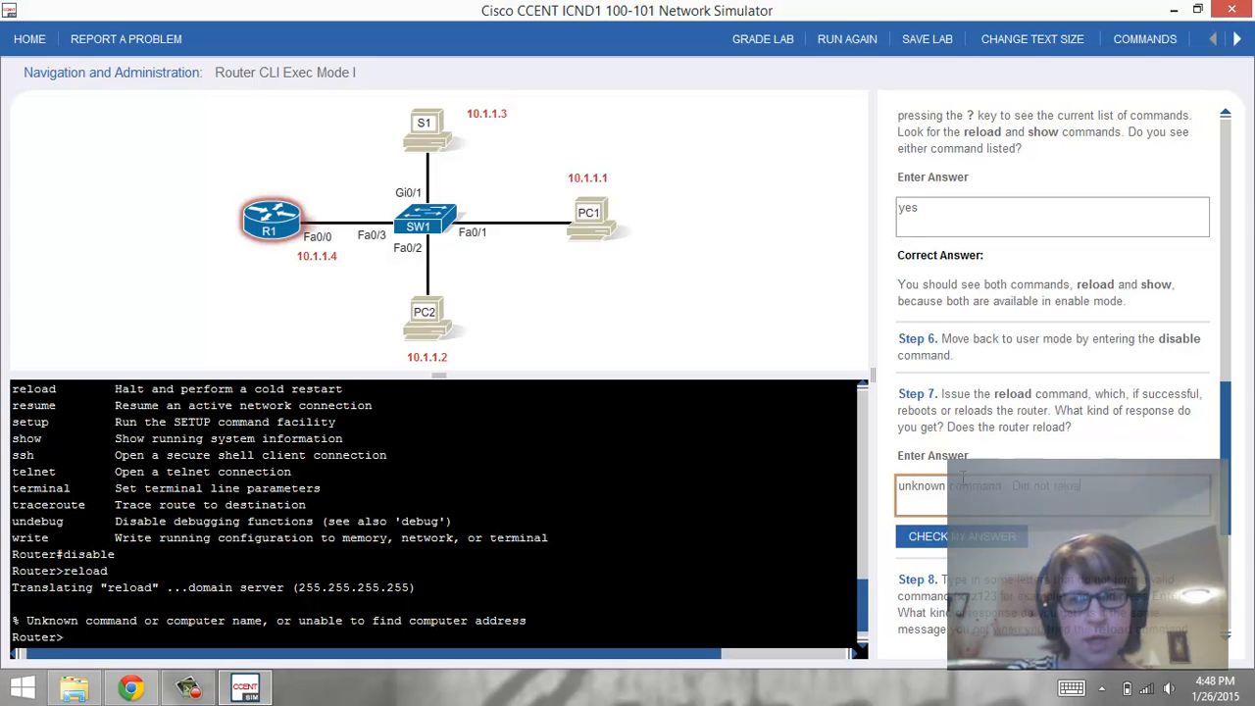
{"action": "left_click", "coordinate": [999, 542]}
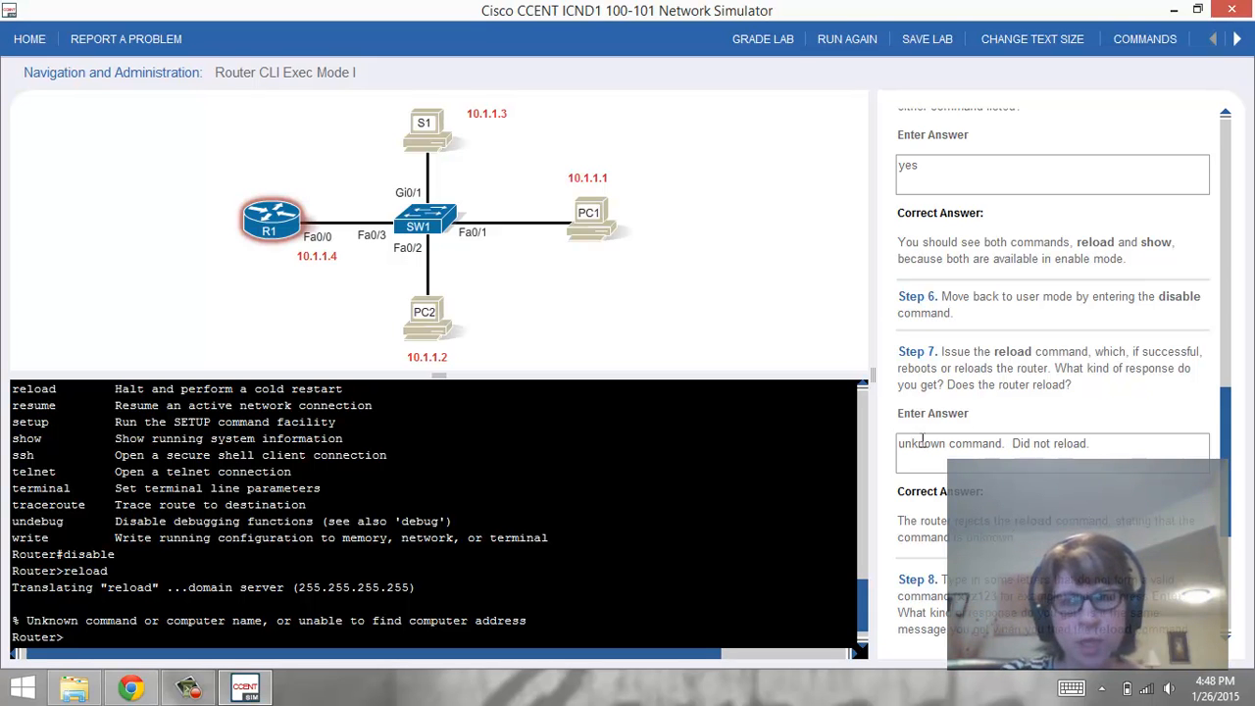
- Read the Step 8 instruction and run the invalid command ifke234 in user mode on R1
{"action": "scroll", "coordinate": [1071, 451], "scroll_direction": "down", "scroll_amount": 1}
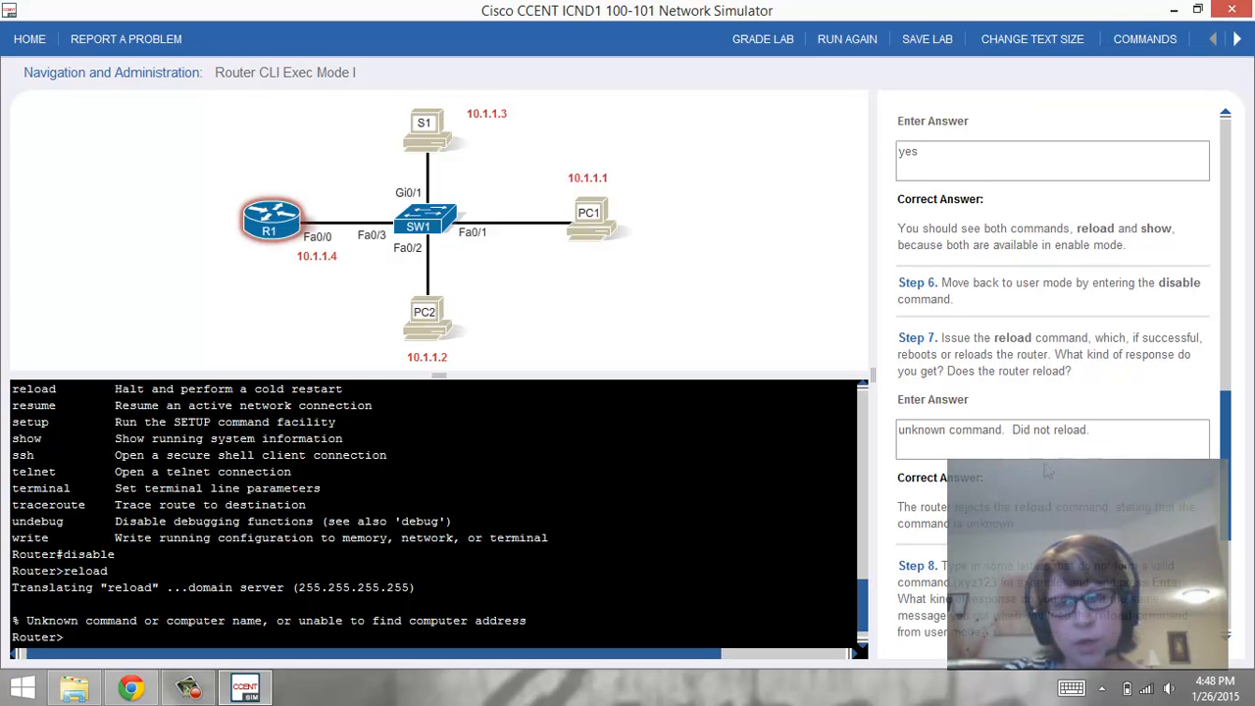
{"action": "scroll", "coordinate": [1047, 471], "scroll_direction": "down", "scroll_amount": 3}
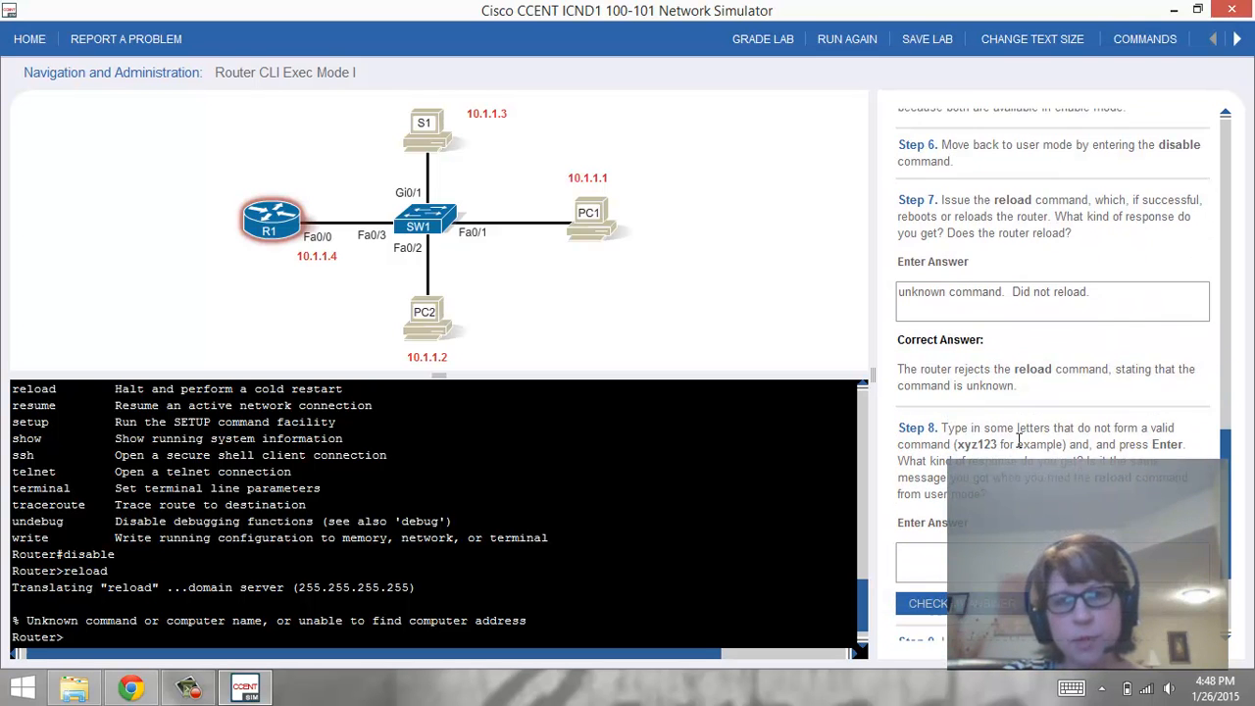
{"action": "scroll", "coordinate": [1019, 441], "scroll_direction": "down", "scroll_amount": 1}
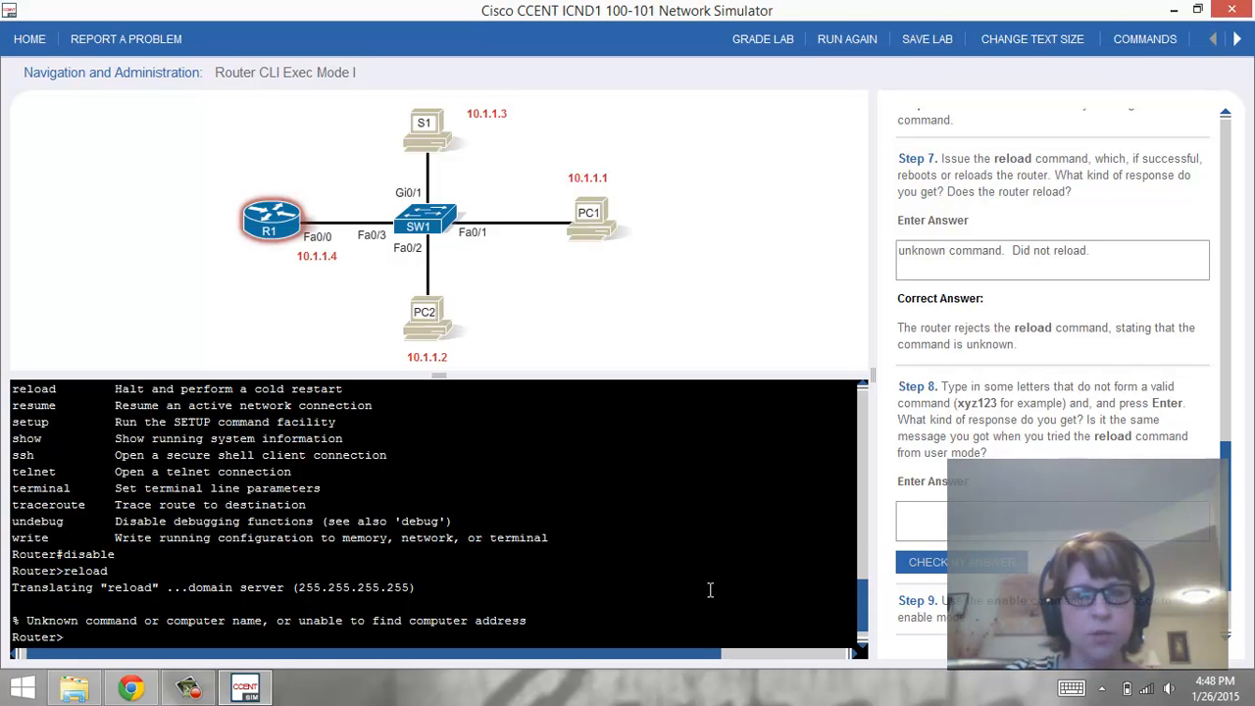
{"action": "type", "text": "ifke234"}
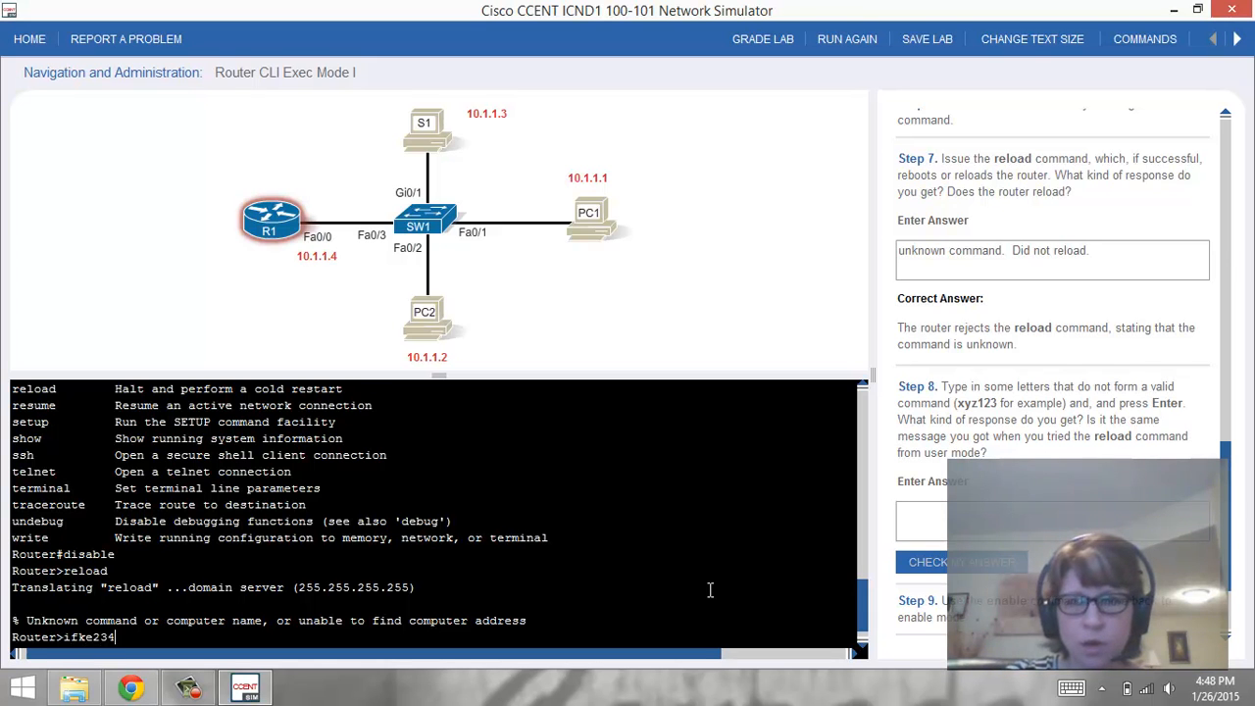
{"action": "key", "text": "Return"}
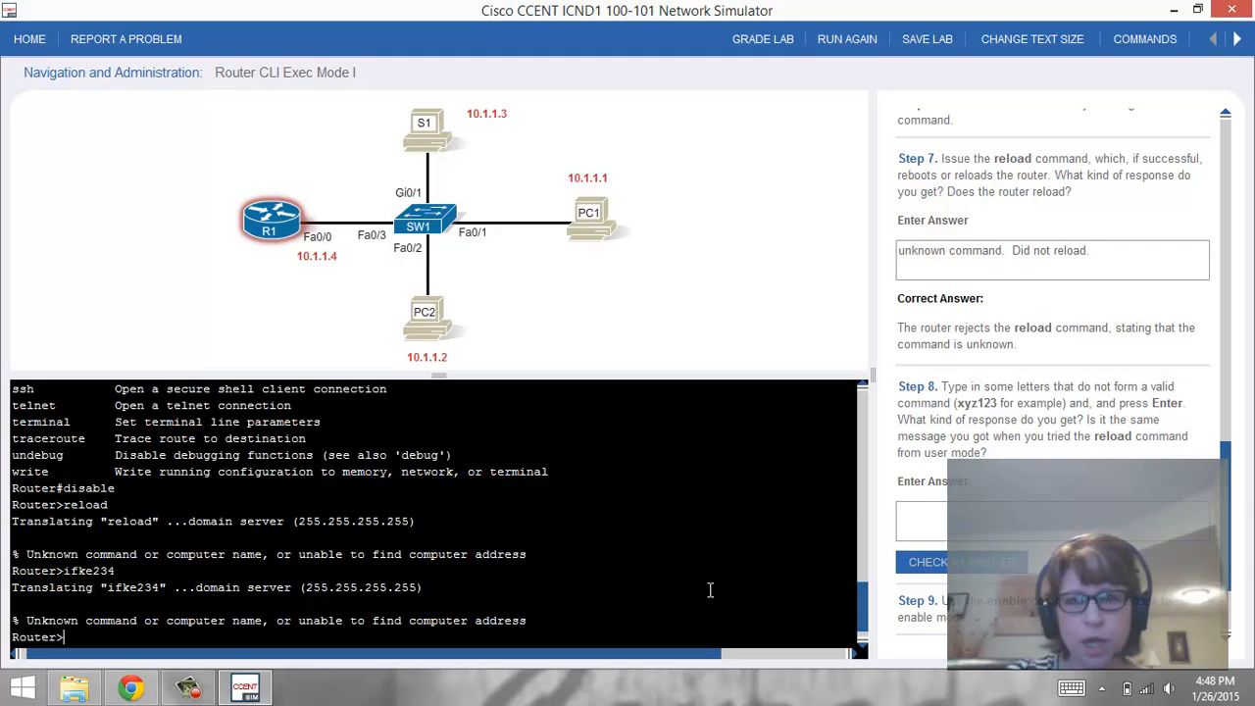
- Answer the Step 8 question about getting the same message with "yes" and check the answer
{"action": "left_click", "coordinate": [960, 508]}
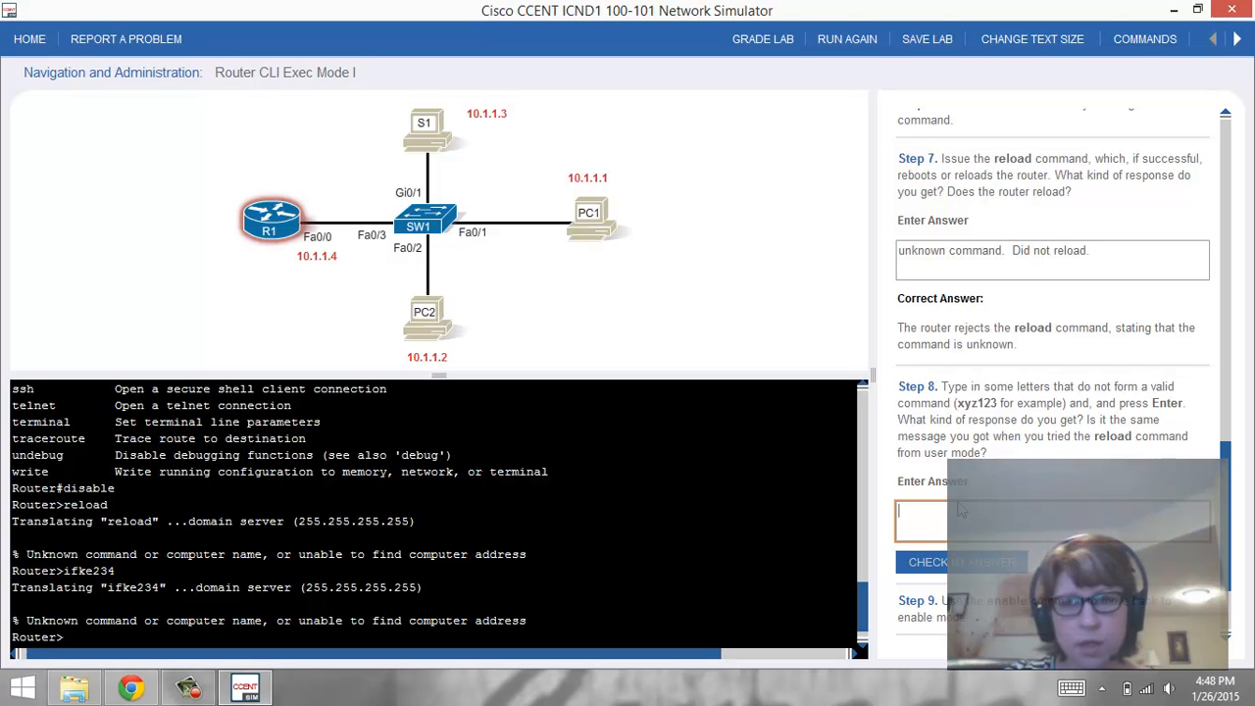
{"action": "type", "text": "yes"}
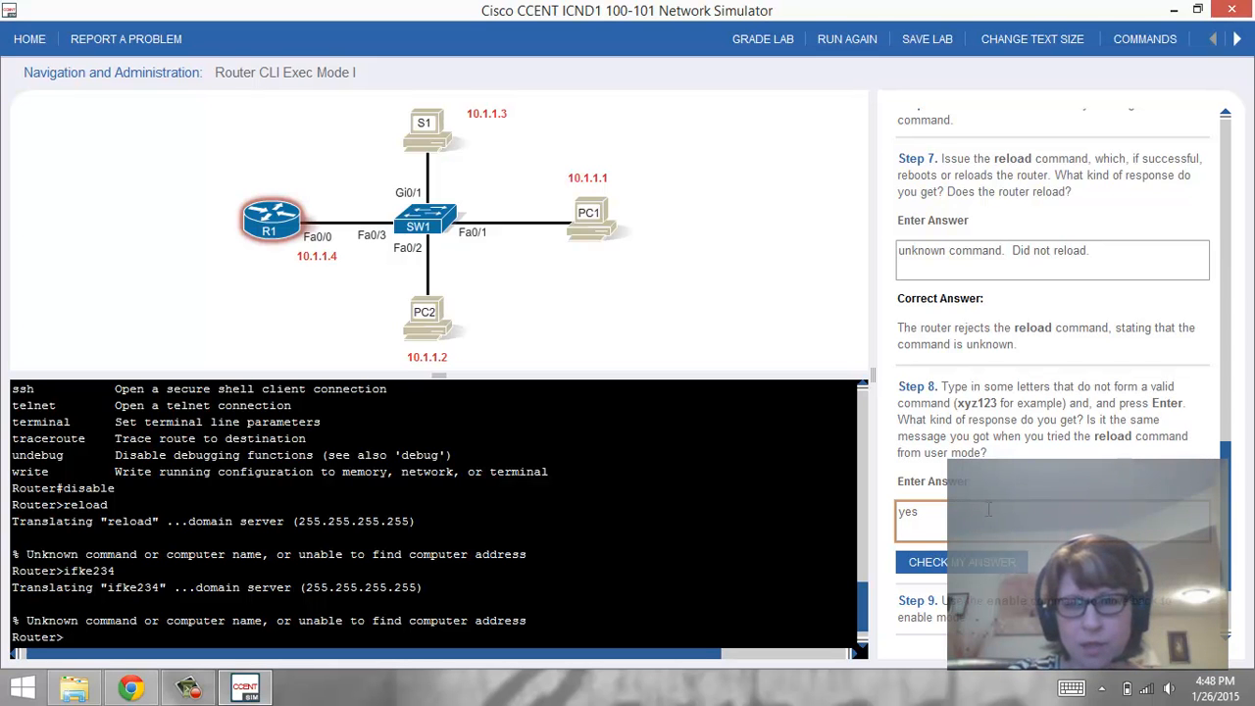
{"action": "left_click", "coordinate": [971, 561]}
{"action": "scroll", "coordinate": [997, 529], "scroll_direction": "down", "scroll_amount": 3}
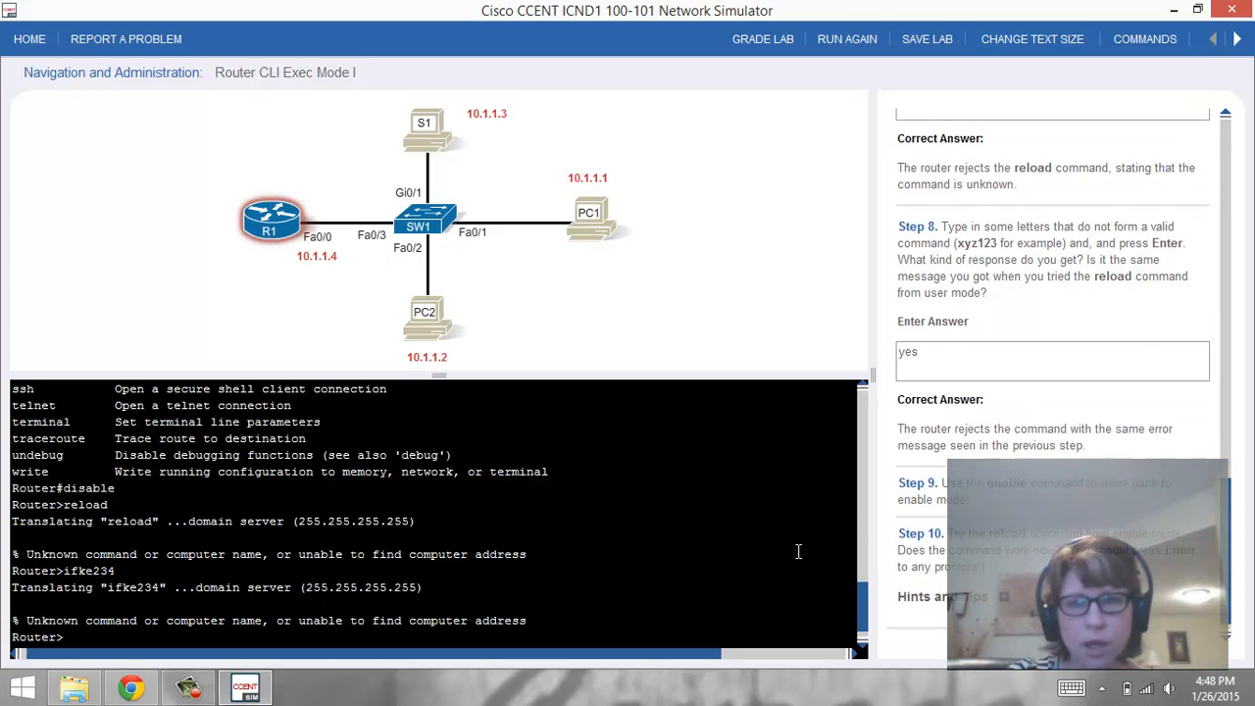
- Move R1 back to privileged mode with the enable command for Step 9
{"action": "left_click", "coordinate": [733, 625]}
{"action": "type", "text": "enable"}
{"action": "key", "text": "Return"}
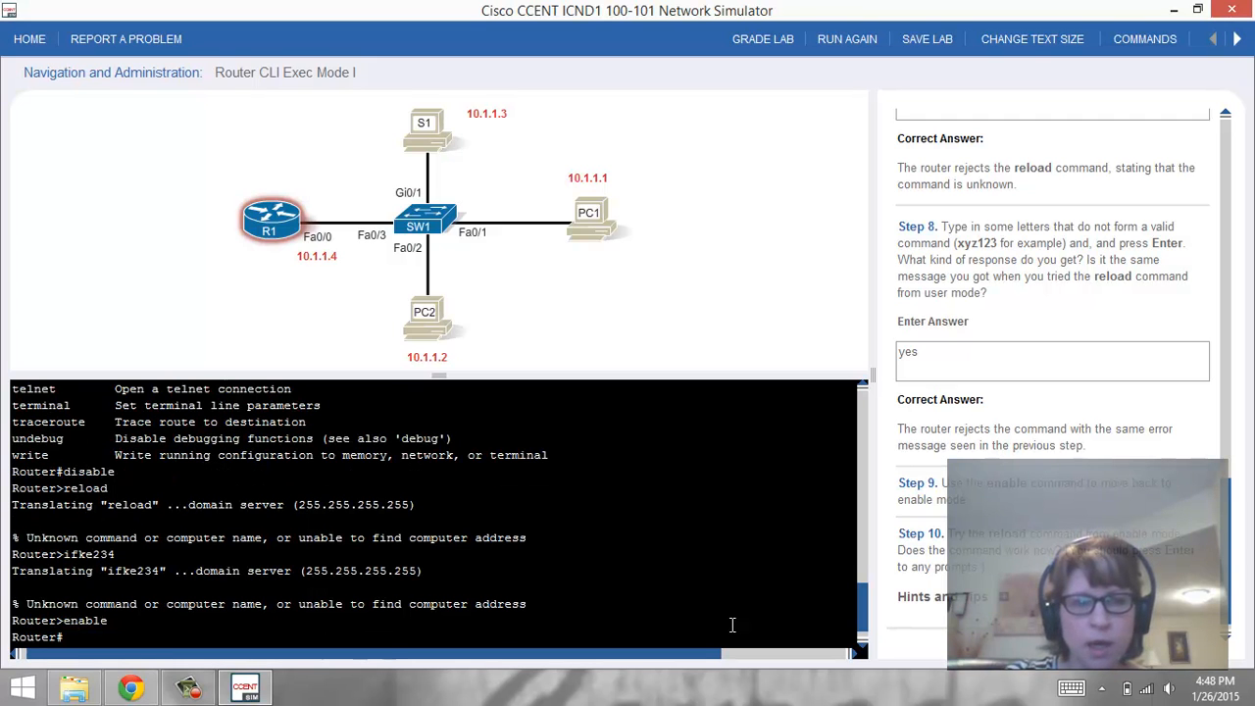
- Issue the reload command from enable mode on R1 for Step 10 and confirm the reload
{"action": "type", "text": "rload"}
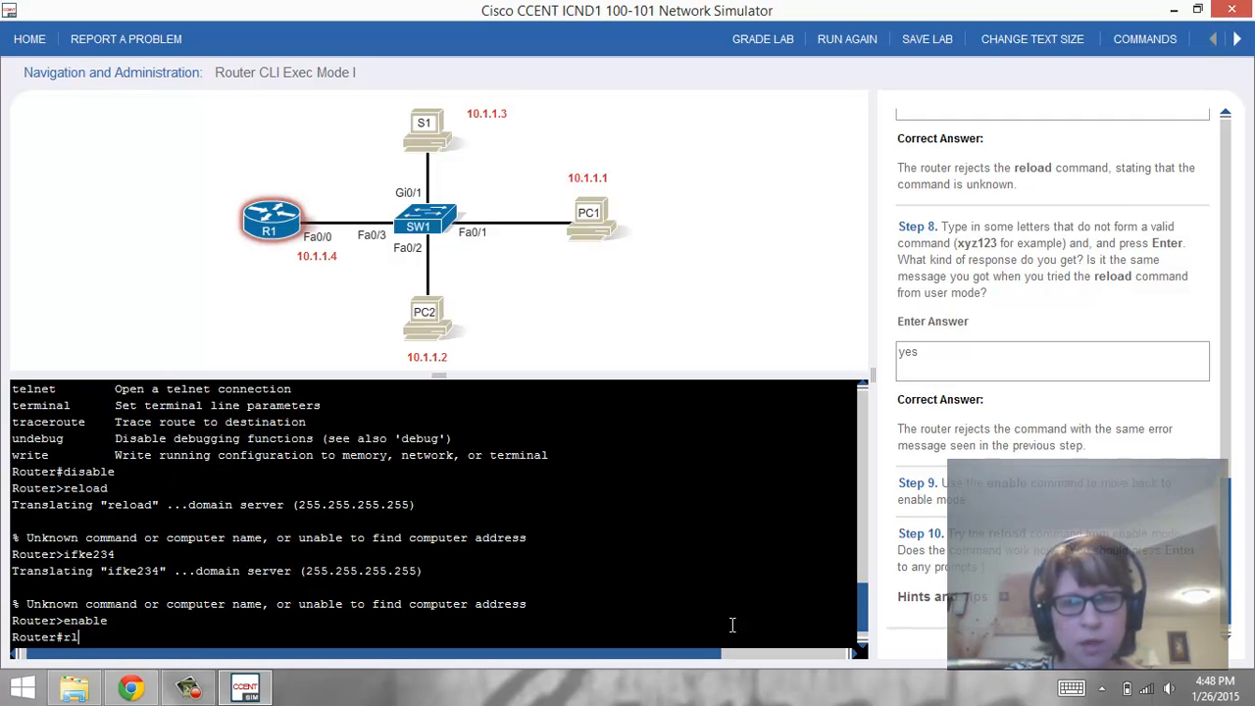
{"action": "key", "text": "BackSpace"}
{"action": "key", "text": "BackSpace"}
{"action": "key", "text": "BackSpace"}
{"action": "key", "text": "BackSpace"}
{"action": "type", "text": "eload"}
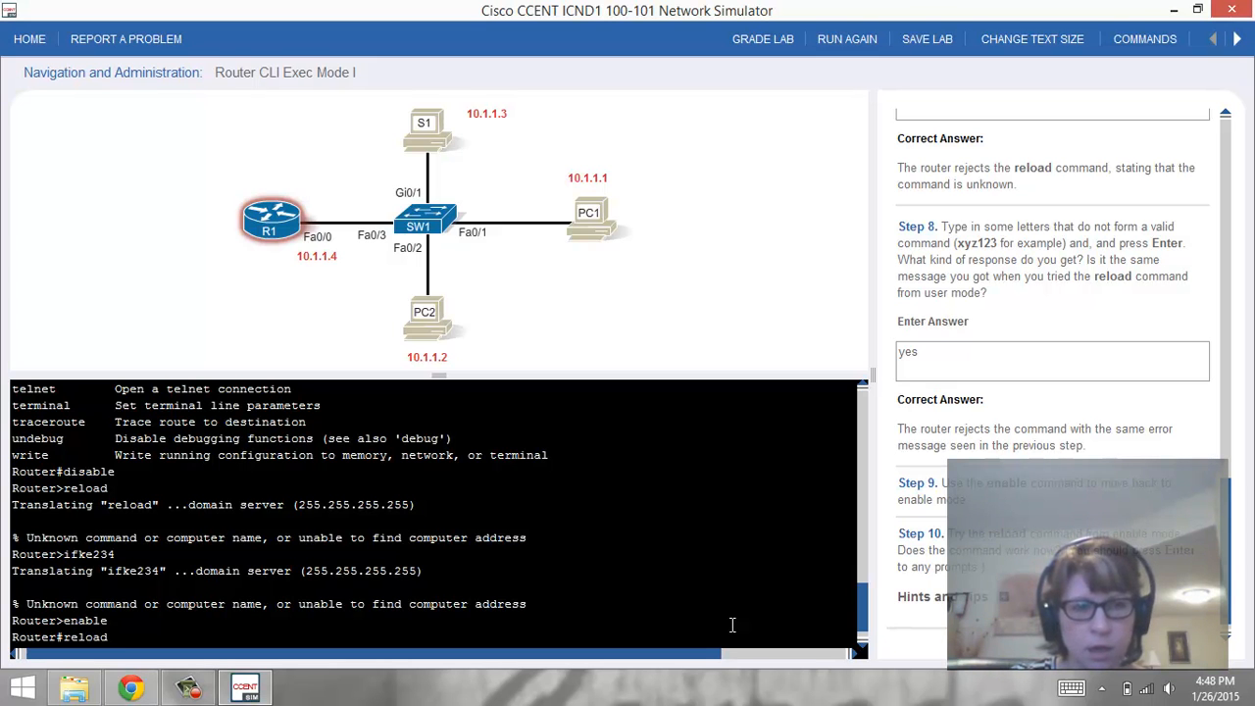
{"action": "key", "text": "Return"}
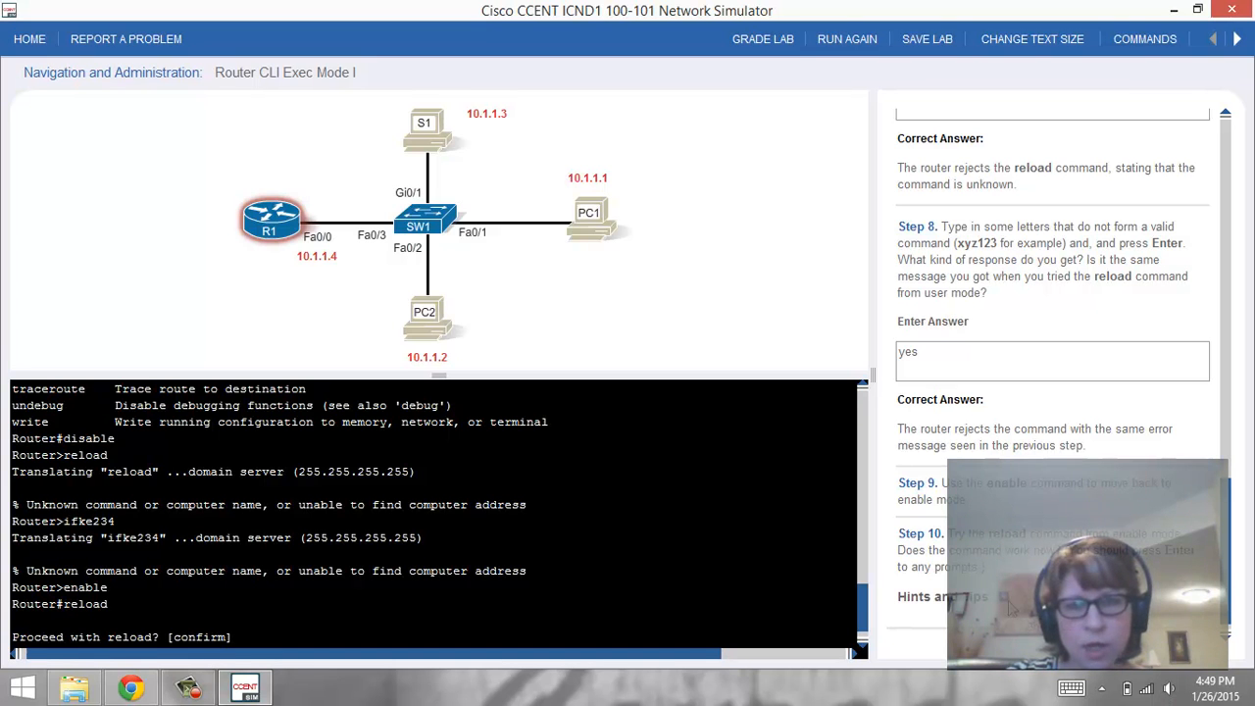
{"action": "scroll", "coordinate": [1005, 600], "scroll_direction": "down", "scroll_amount": 1}
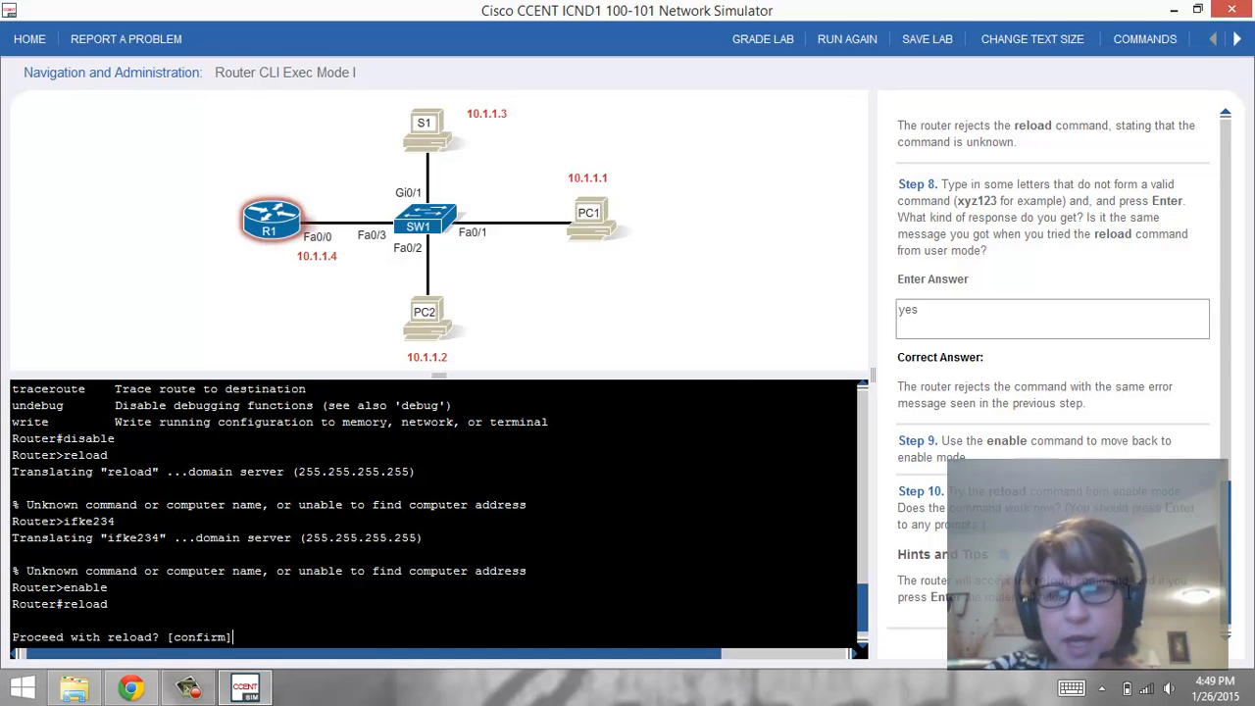
{"action": "key", "text": "Return"}
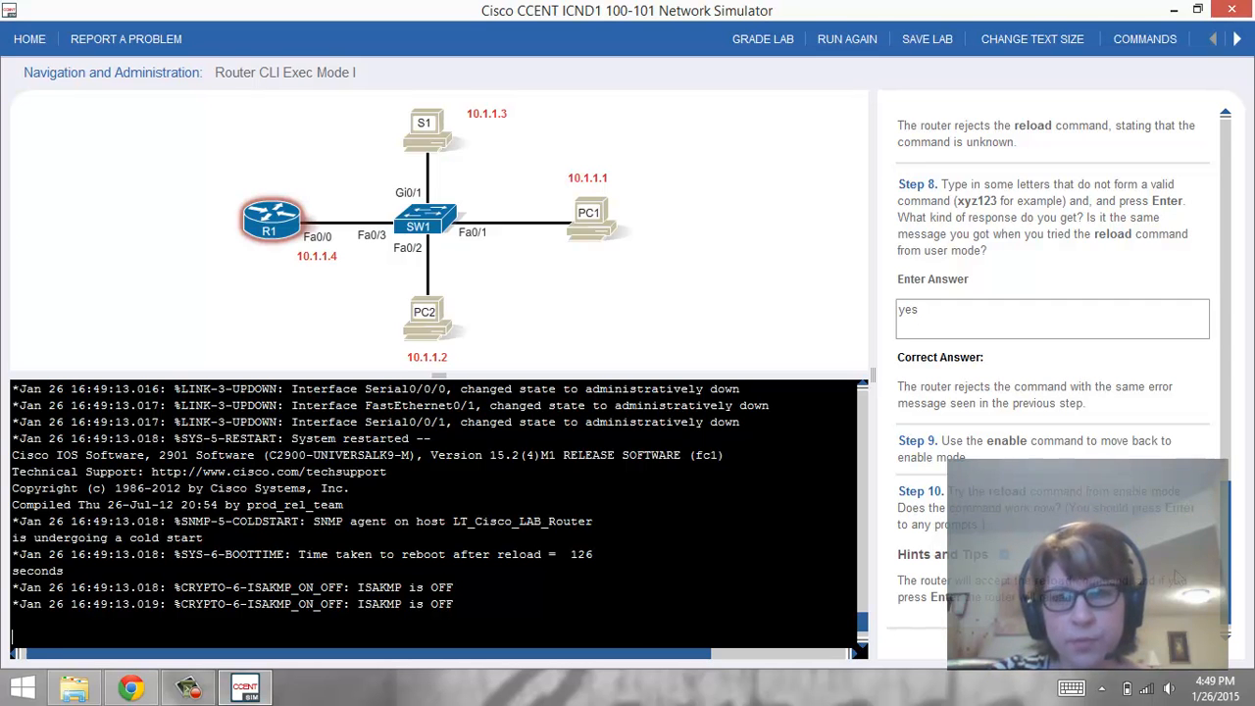
- Save the lab as Router CLI Exec Mode I.cfg in the Saved Labs folder, replacing the existing file
{"action": "scroll", "coordinate": [1160, 579], "scroll_direction": "up", "scroll_amount": 3}
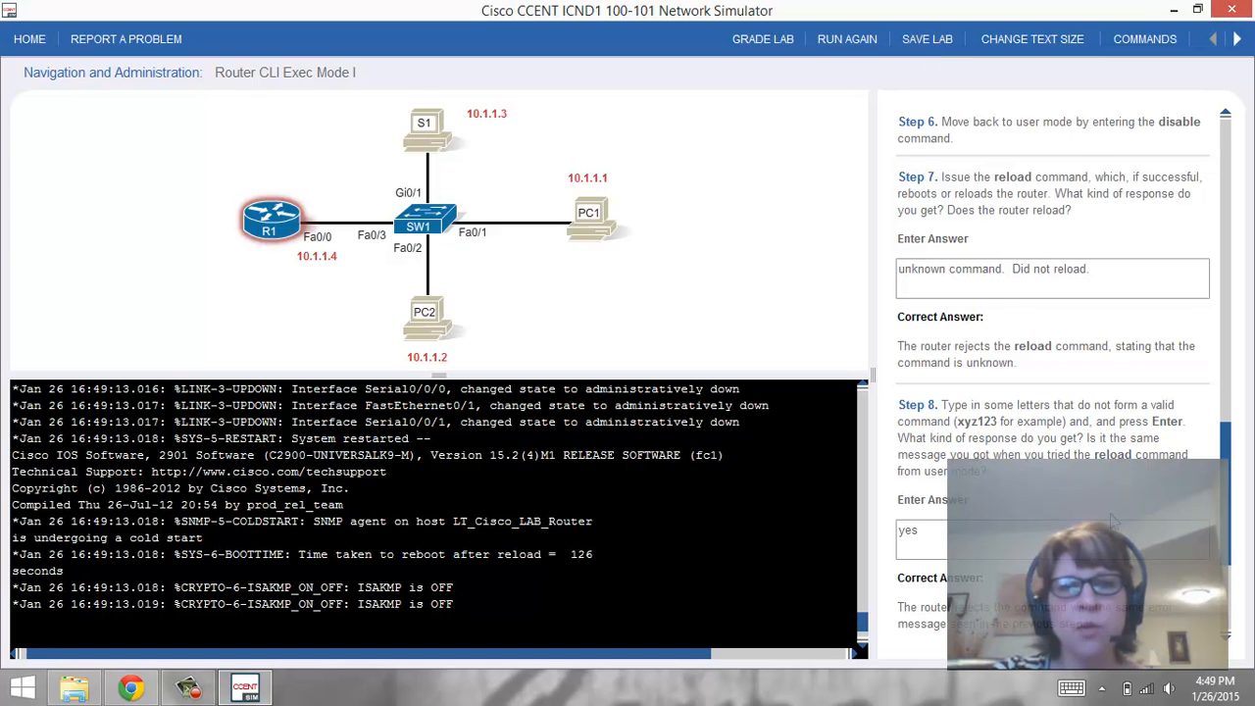
{"action": "scroll", "coordinate": [1111, 520], "scroll_direction": "up", "scroll_amount": 1}
{"action": "scroll", "coordinate": [1110, 520], "scroll_direction": "up", "scroll_amount": 1}
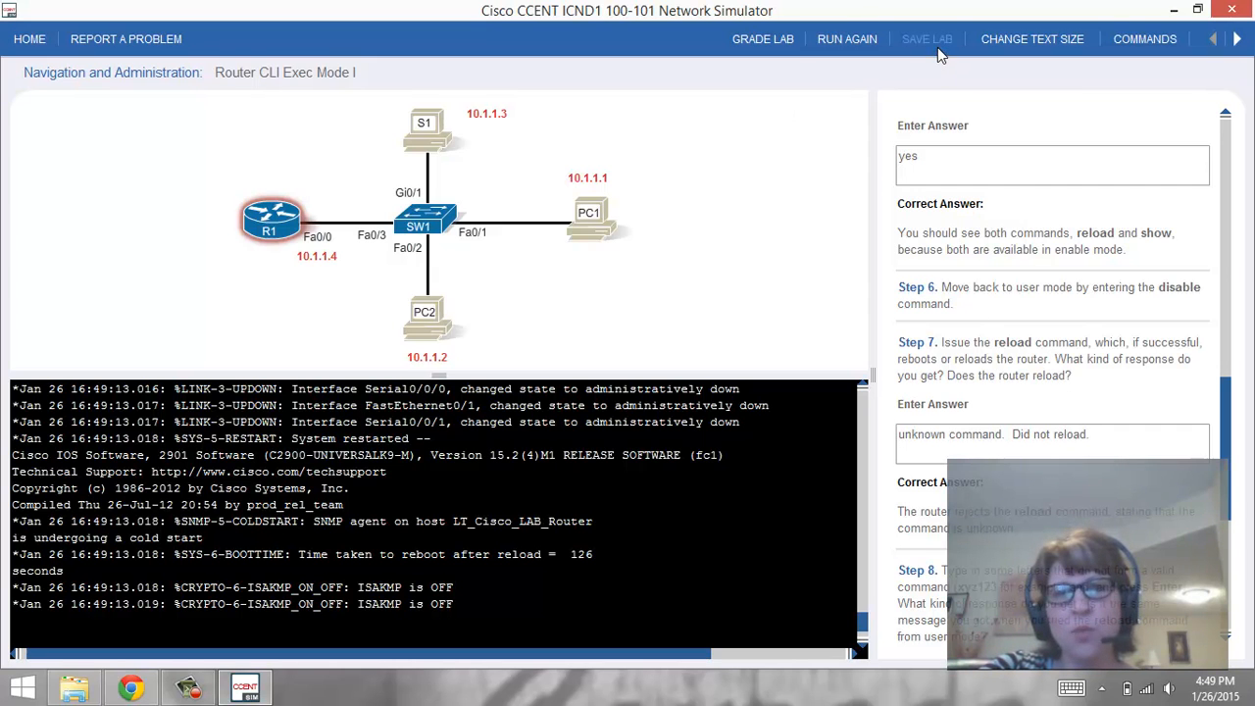
{"action": "left_click_drag", "start_coordinate": [1229, 490], "coordinate": [1206, 175]}
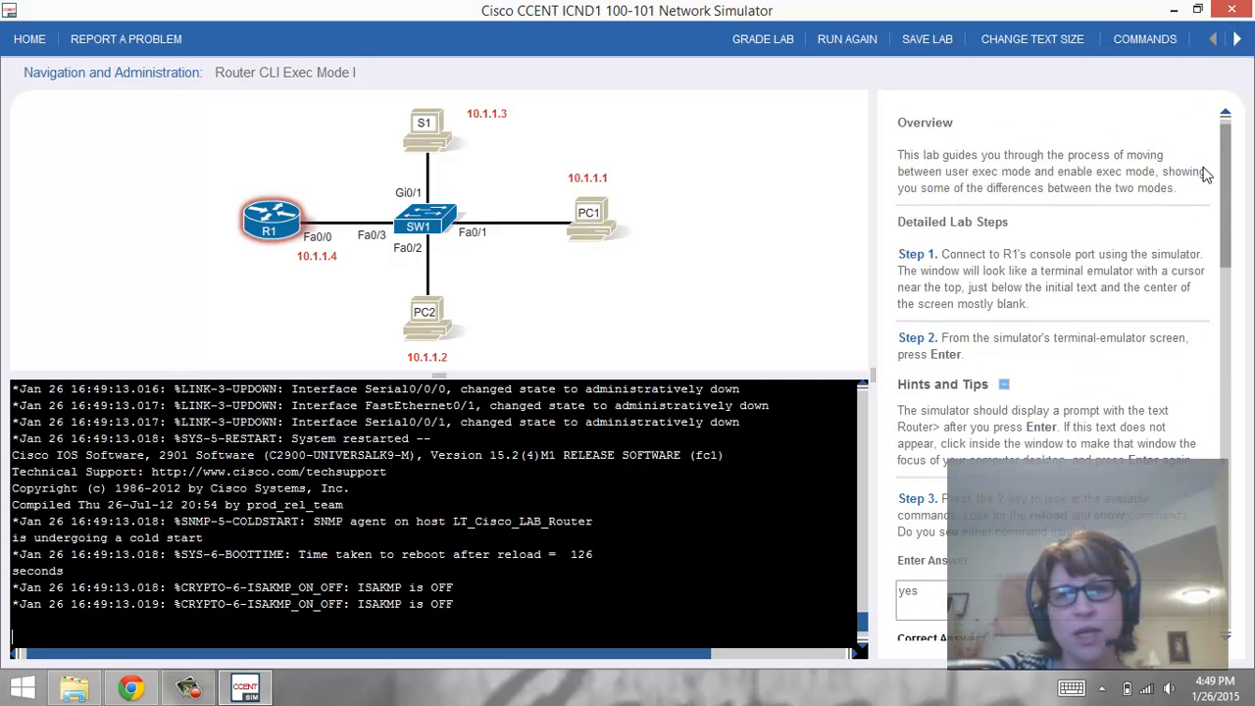
{"action": "left_click", "coordinate": [929, 51]}
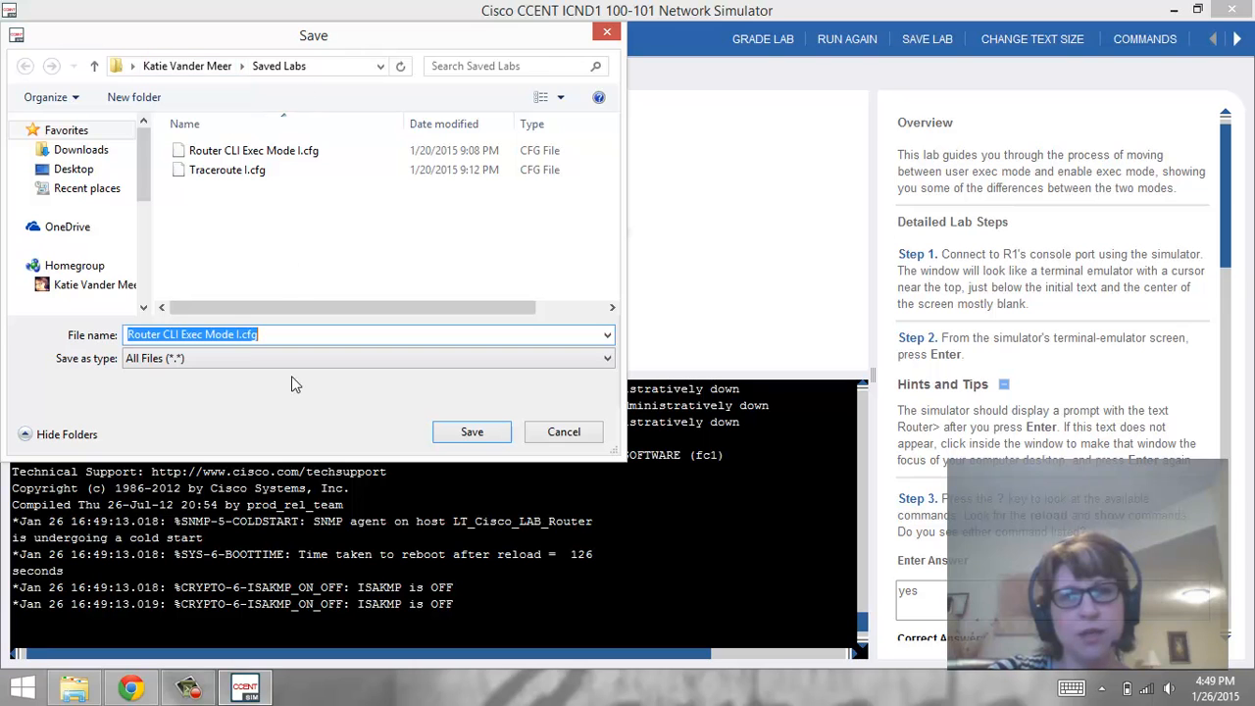
{"action": "left_click", "coordinate": [492, 440]}
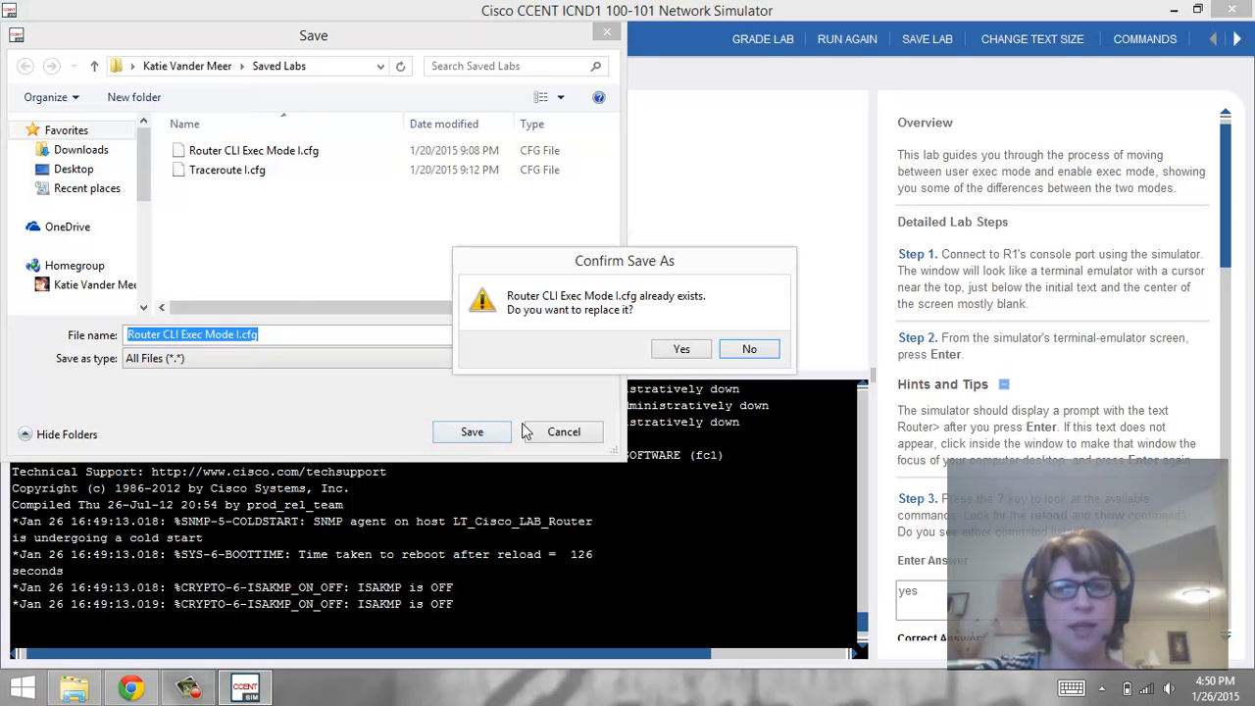
{"action": "left_click", "coordinate": [680, 350]}
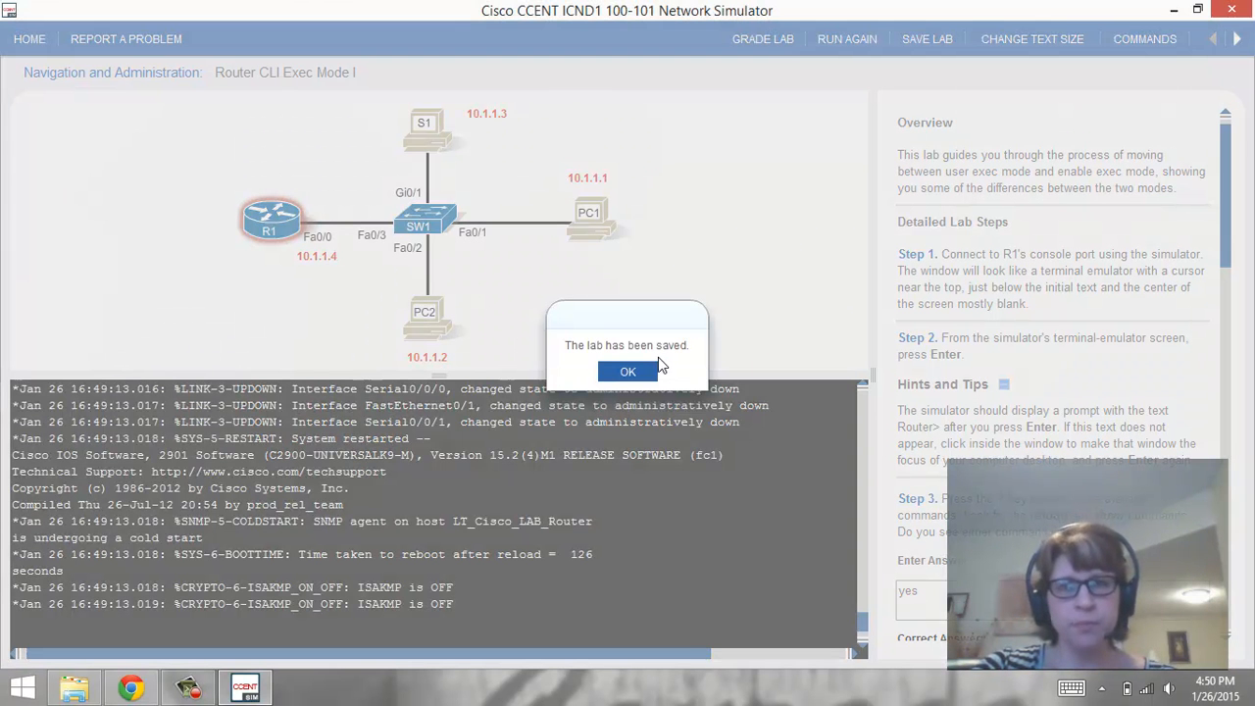
{"action": "left_click", "coordinate": [651, 379]}
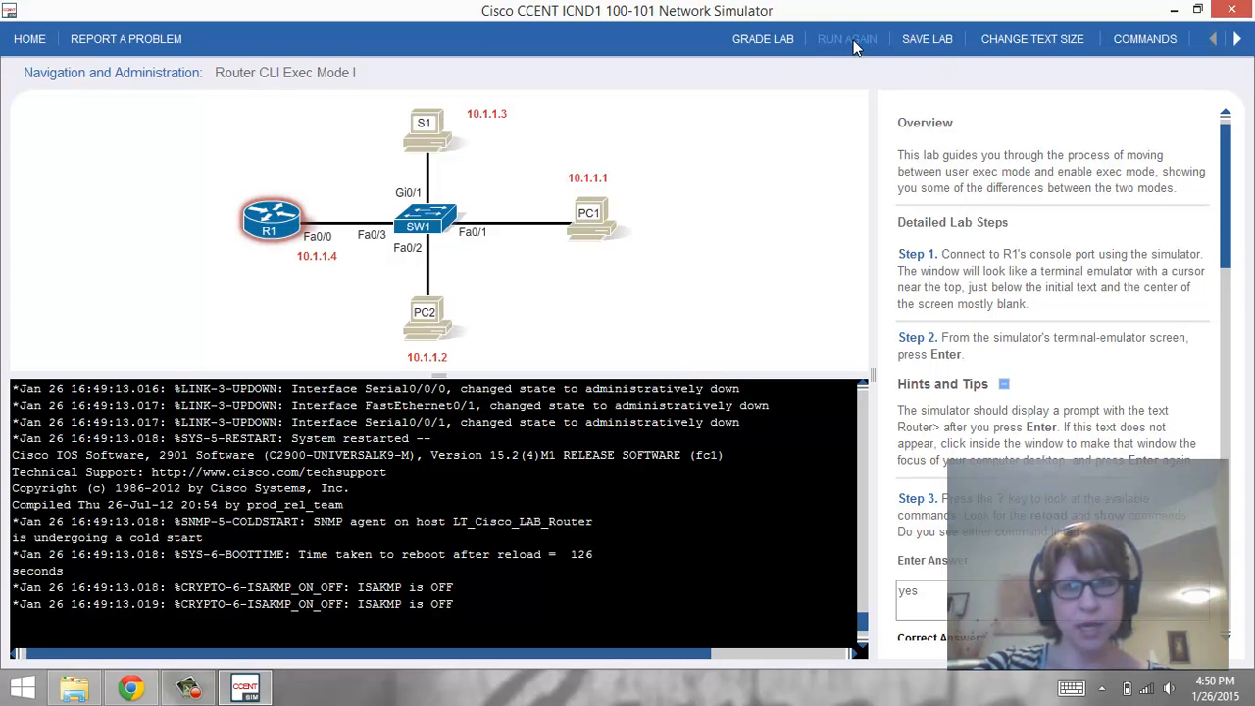
- Grade the lab, review the score and the executed commands for R1, and close the results
{"action": "left_click", "coordinate": [764, 39]}
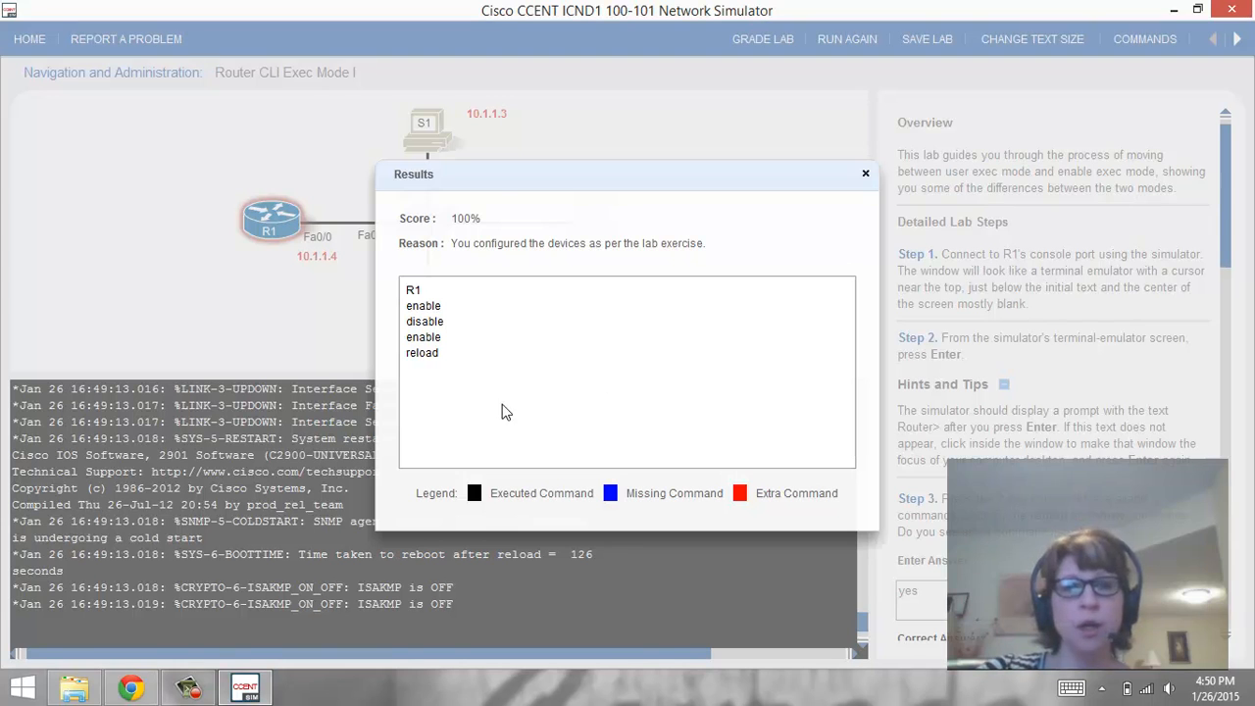
{"action": "left_click_drag", "start_coordinate": [504, 190], "coordinate": [585, 190]}
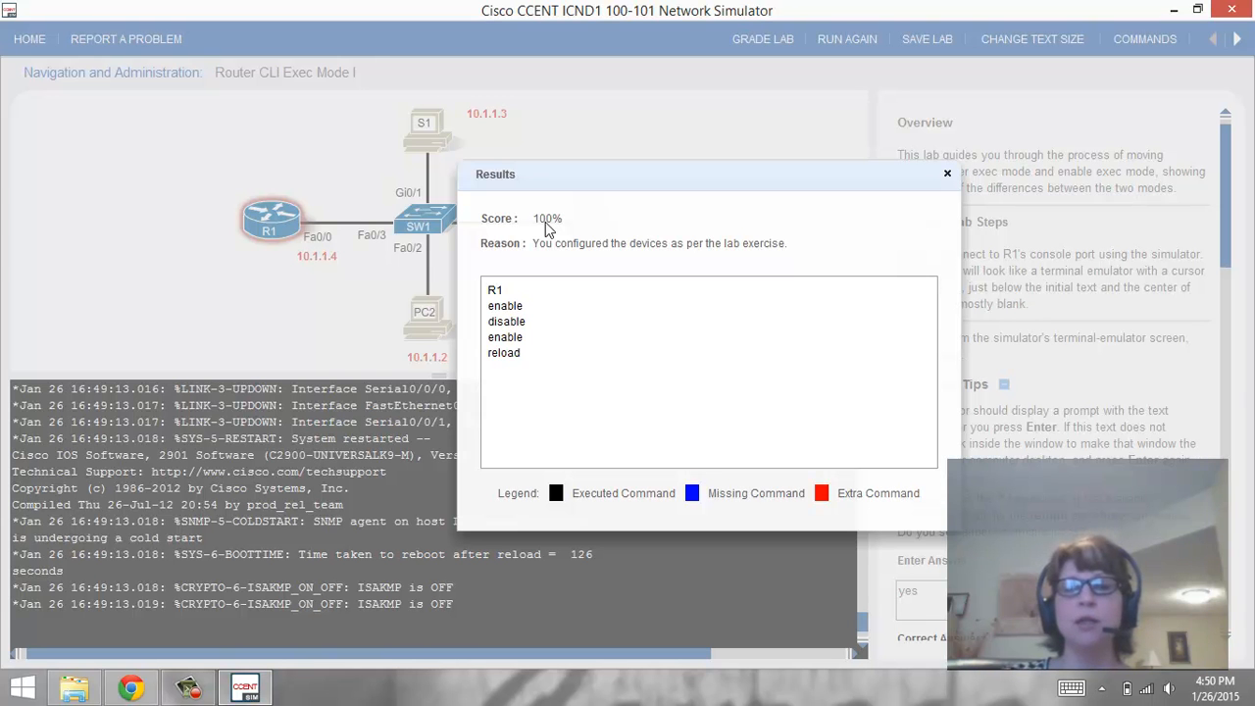
{"action": "left_click", "coordinate": [948, 177]}
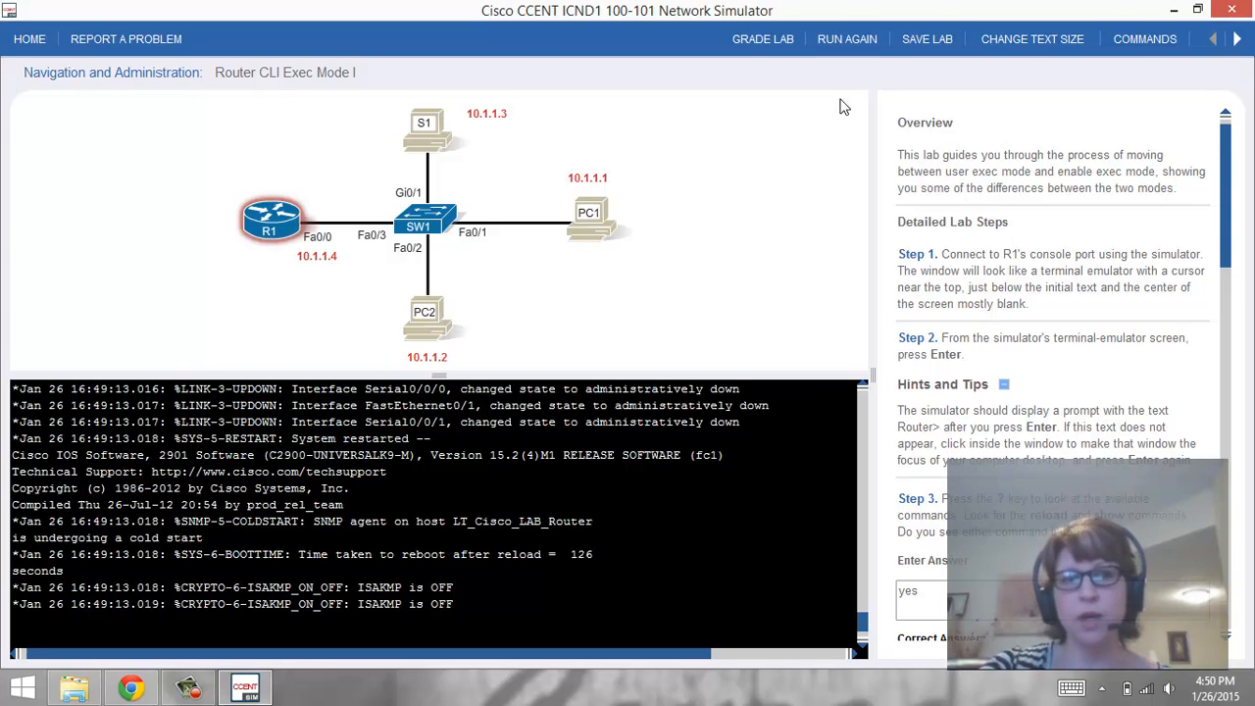
- Leave the Router CLI Exec Mode I lab and return to the list of labs
{"action": "left_click", "coordinate": [37, 39]}
{"action": "left_click", "coordinate": [579, 383]}
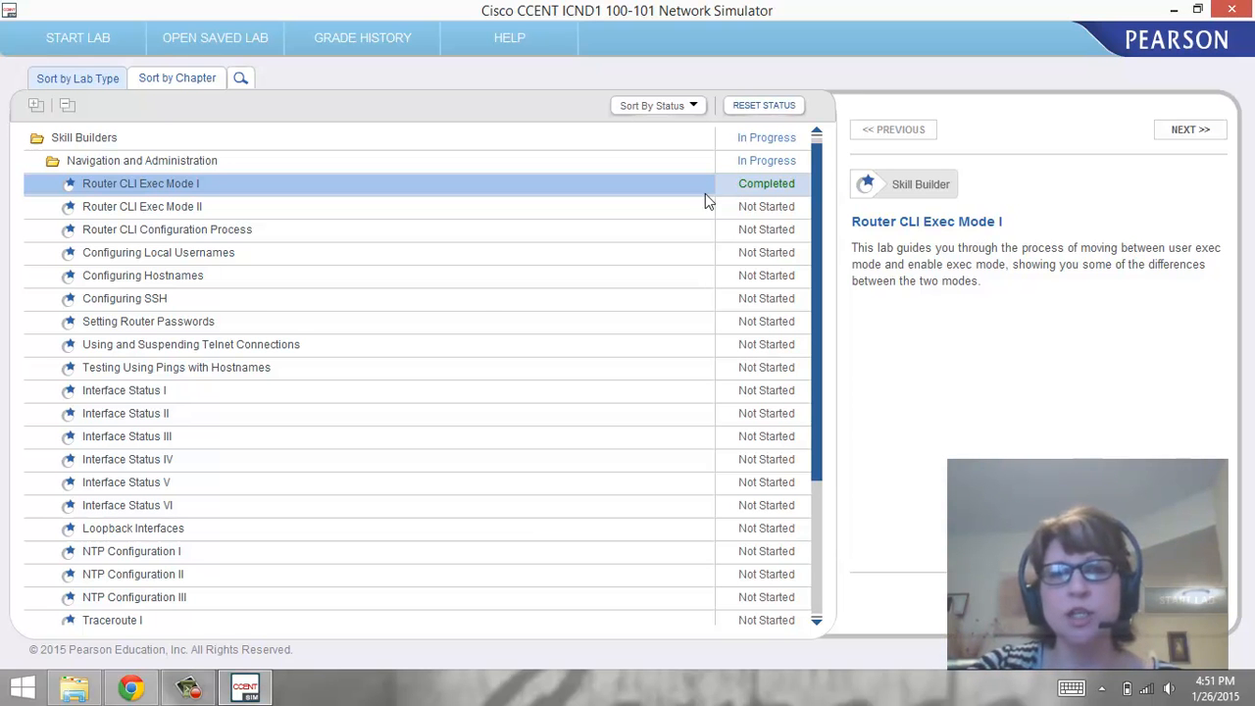
- Collapse and expand the Navigation and Administration folder to compare its status with the status of the individual labs
{"action": "left_click", "coordinate": [773, 170]}
{"action": "left_click", "coordinate": [775, 166]}
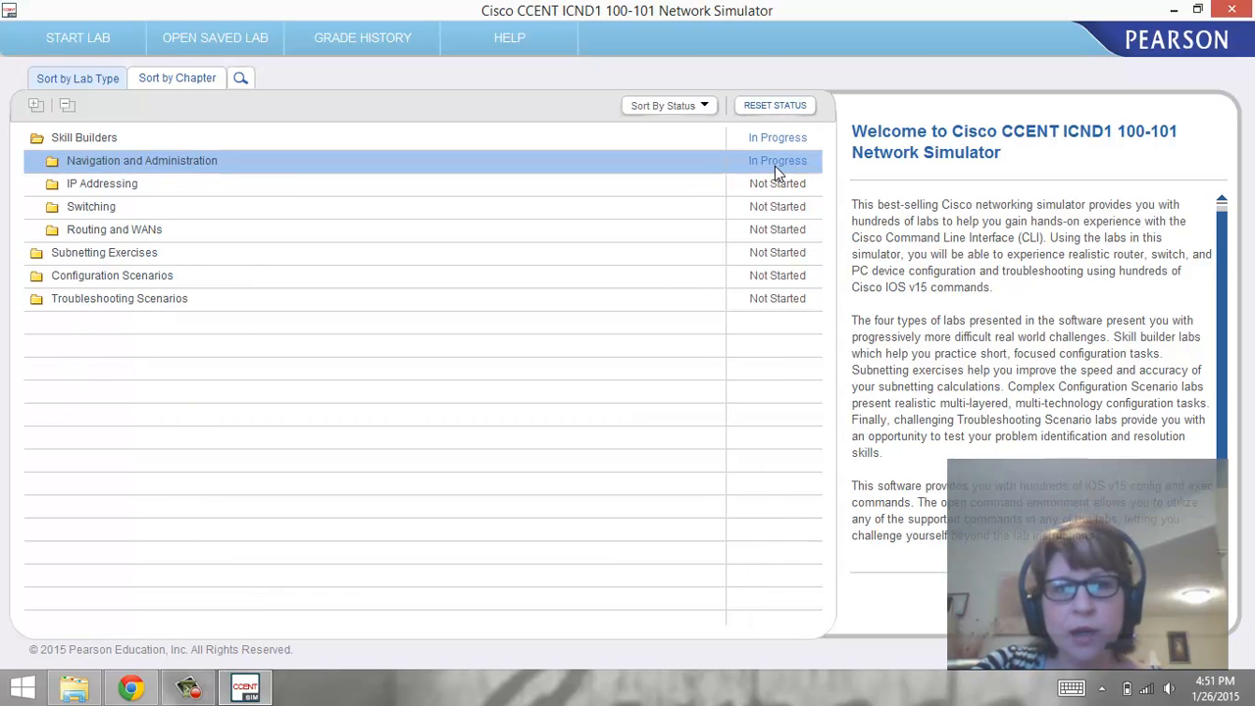
{"action": "left_click", "coordinate": [775, 165]}
{"action": "left_click", "coordinate": [778, 134]}
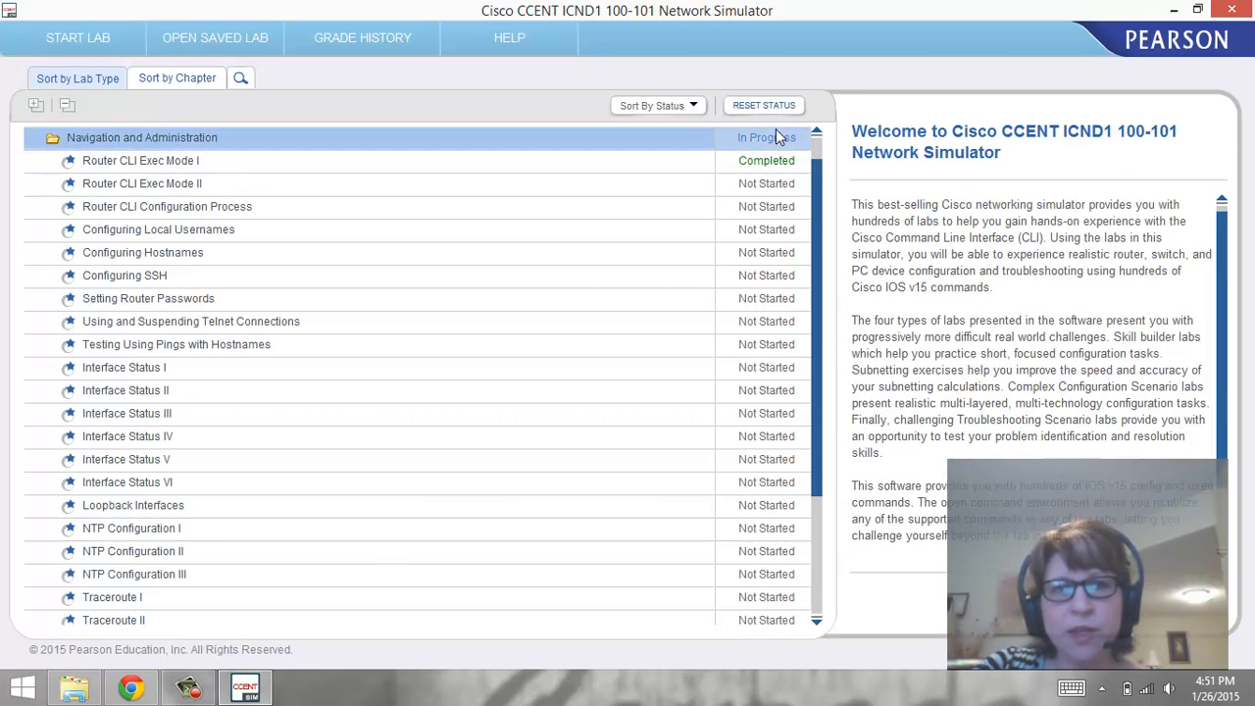
{"action": "left_click", "coordinate": [776, 128]}
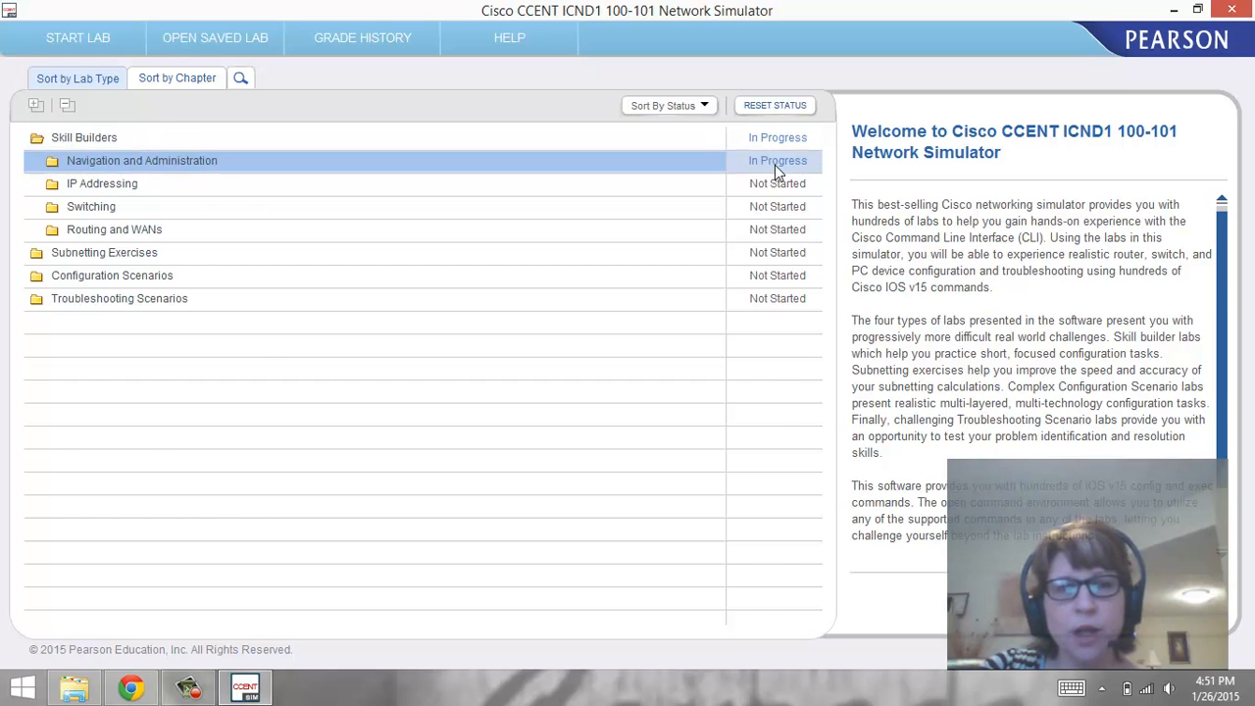
- Start the Router CLI Exec Mode II lab from the Navigation and Administration folder
{"action": "left_click", "coordinate": [775, 165]}
{"action": "left_click", "coordinate": [677, 192]}
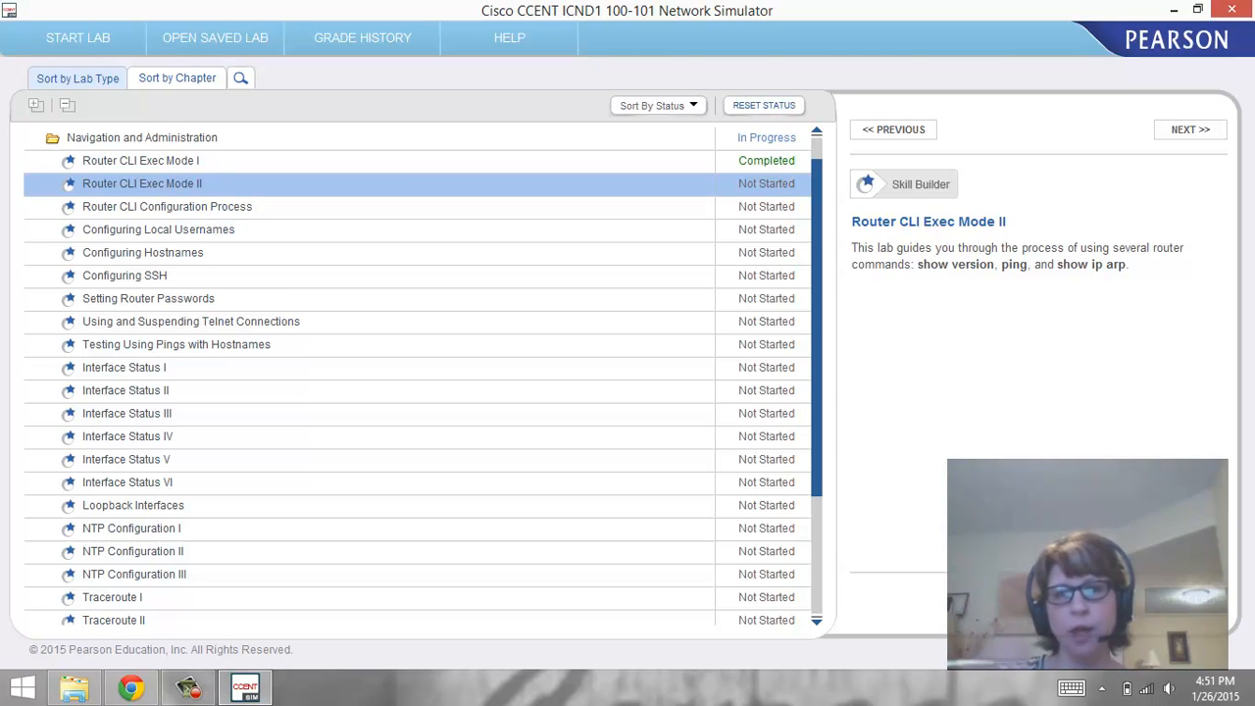
{"action": "left_click", "coordinate": [1184, 599]}
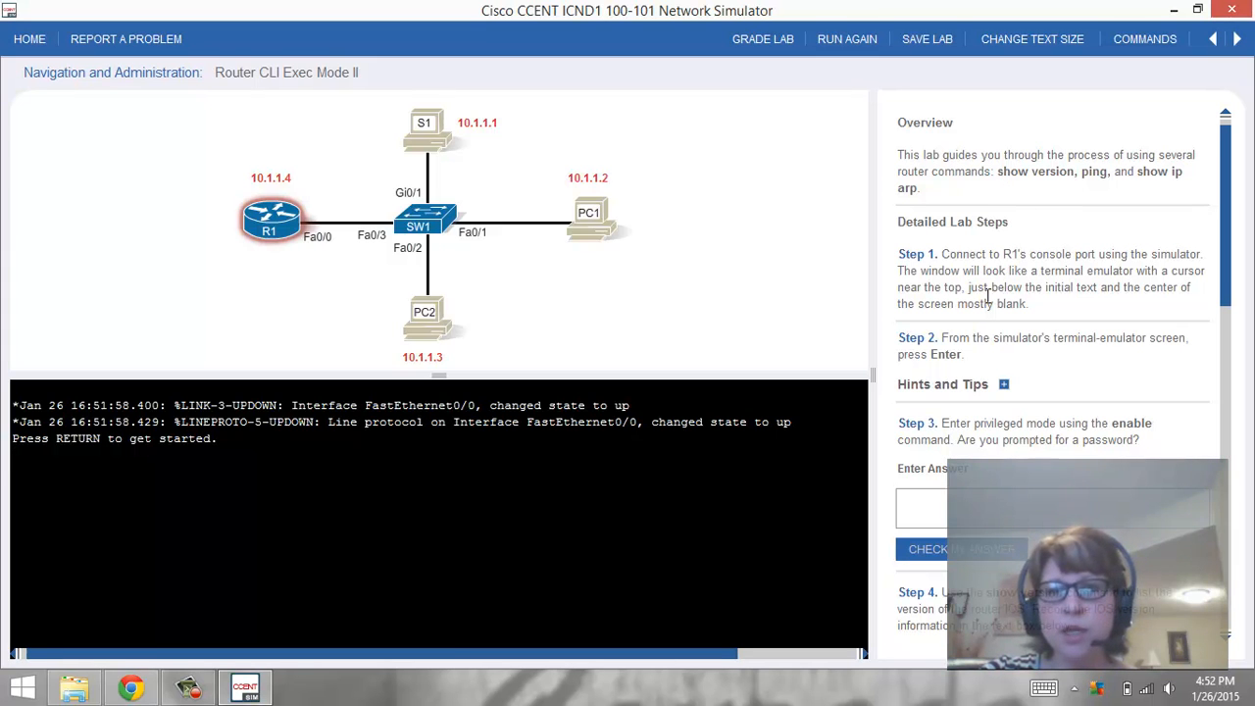
- Enter privileged mode on R1 with the enable command, answer "no" to the Step 3 password question and check the answer
{"action": "scroll", "coordinate": [989, 297], "scroll_direction": "down", "scroll_amount": 1}
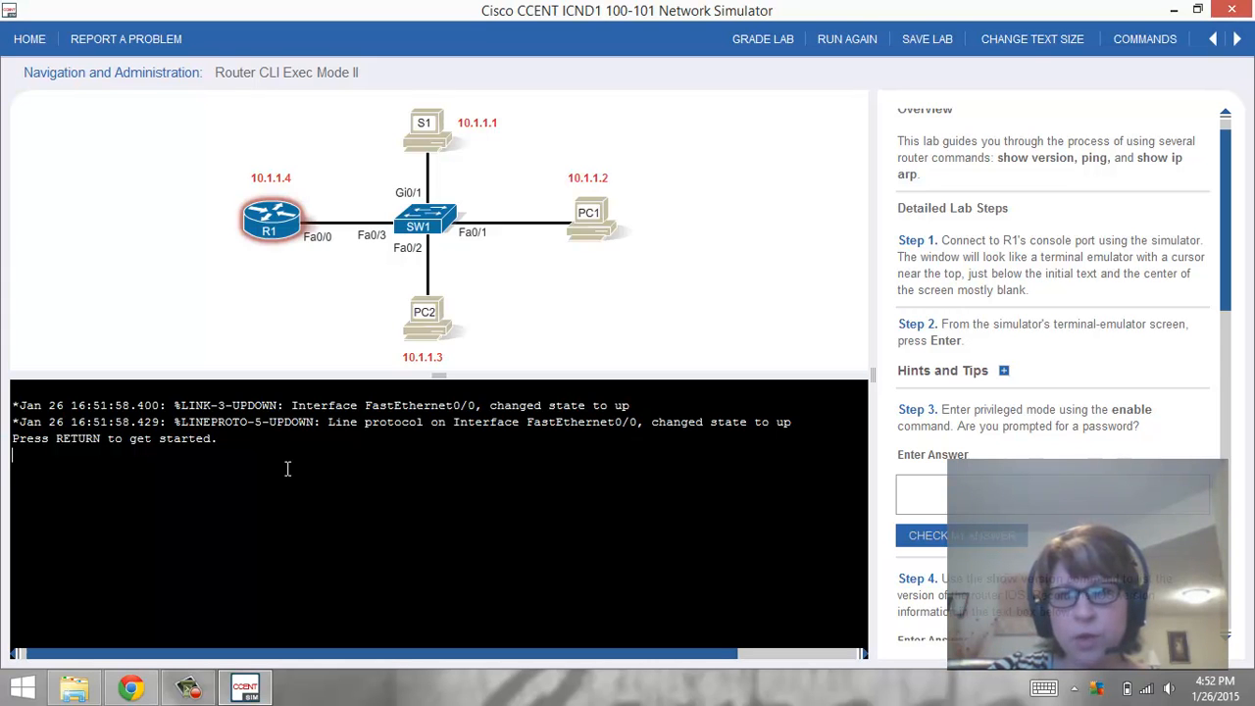
{"action": "key", "text": "Return"}
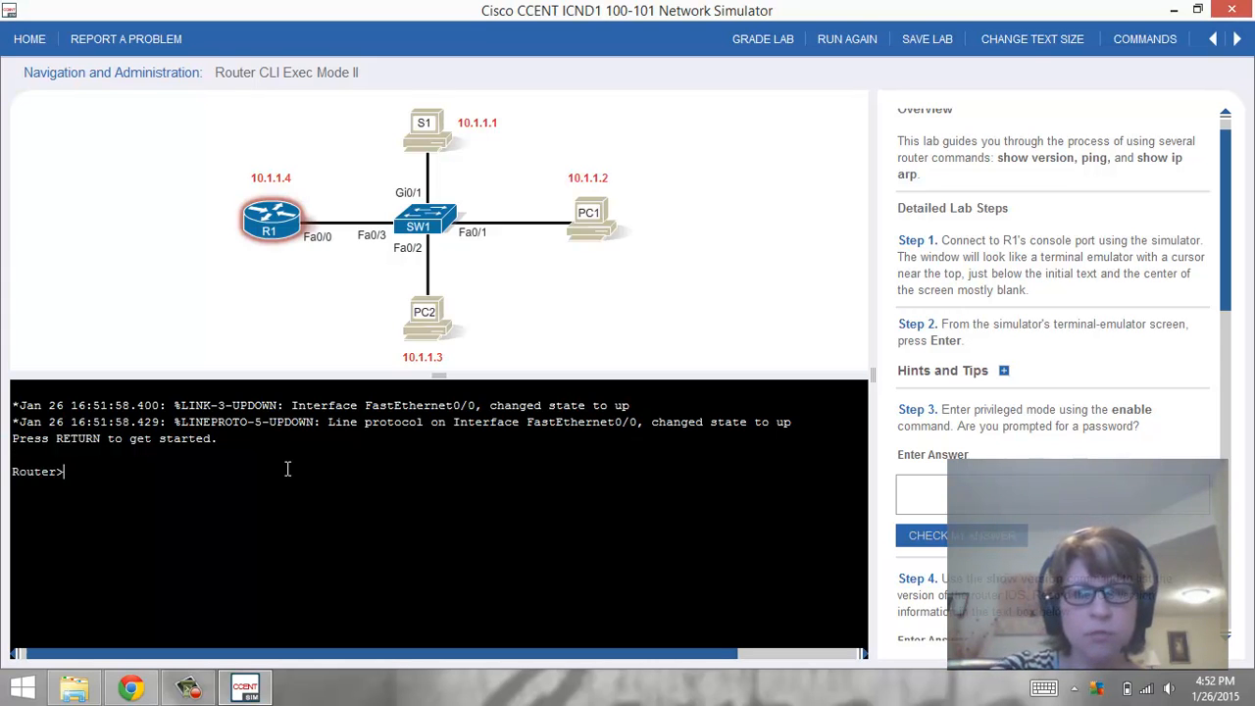
{"action": "type", "text": "enable"}
{"action": "key", "text": "Return"}
{"action": "left_click", "coordinate": [1048, 484]}
{"action": "type", "text": "no"}
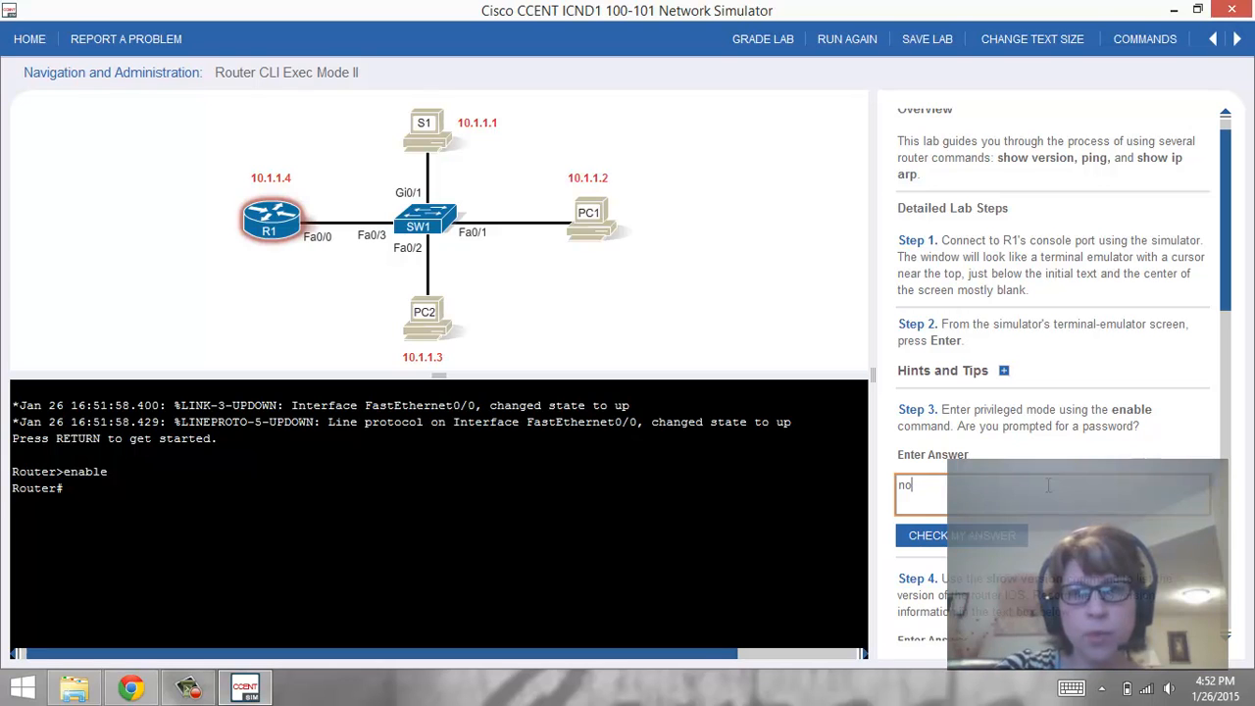
{"action": "left_click", "coordinate": [1024, 534]}
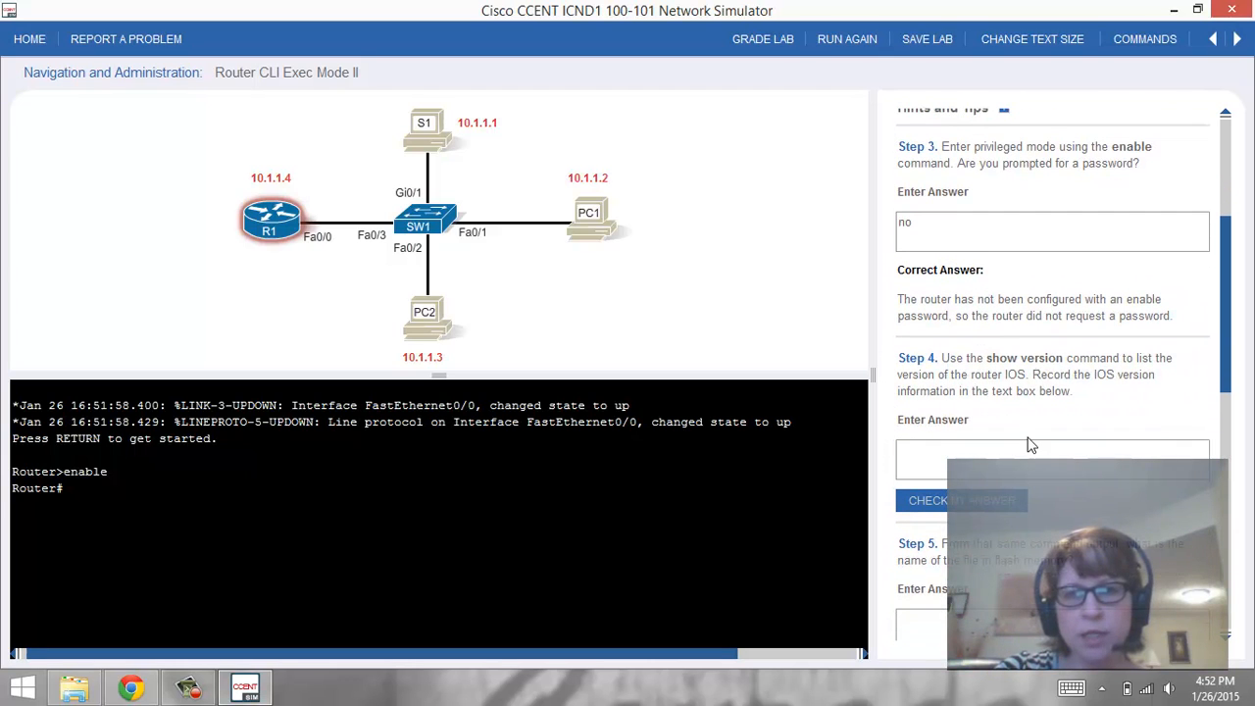
- Run the show version command on R1 for Step 4
{"action": "left_click", "coordinate": [661, 490]}
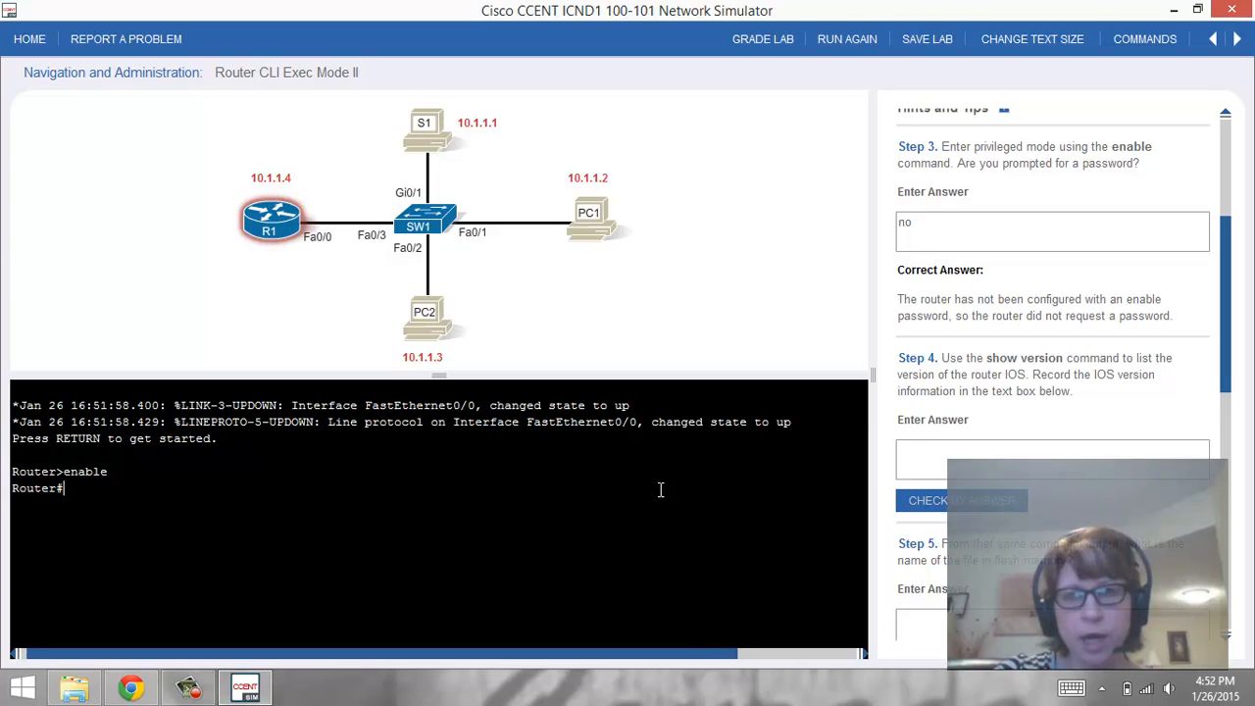
{"action": "type", "text": "show version"}
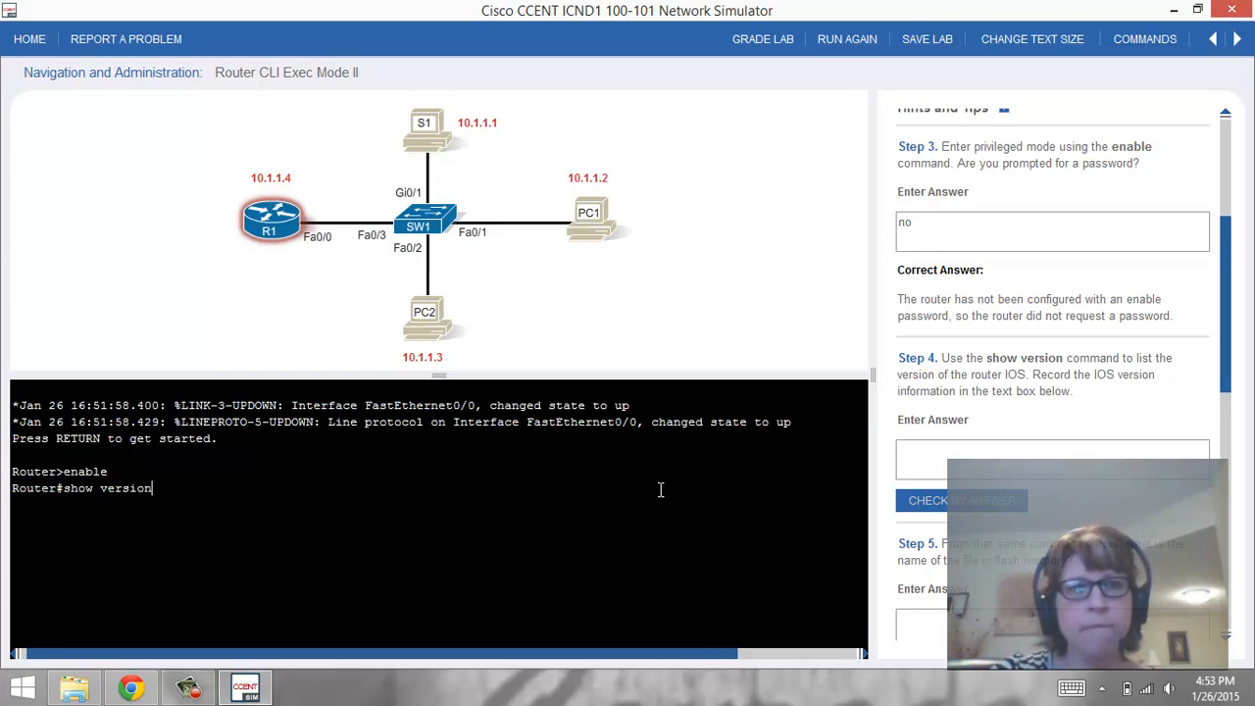
{"action": "key", "text": "Return"}
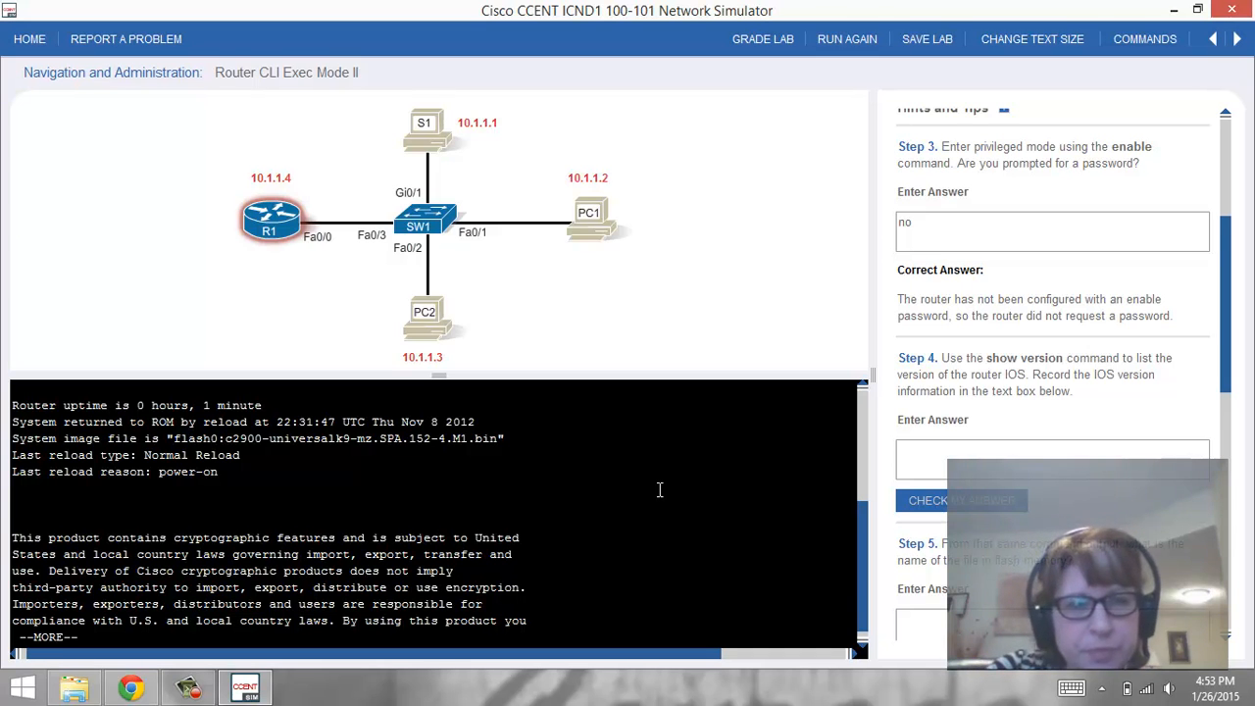
- Try to copy the Cisco IOS Software version line from the show version output for the Step 4 answer
{"action": "scroll", "coordinate": [659, 490], "scroll_direction": "up", "scroll_amount": 1}
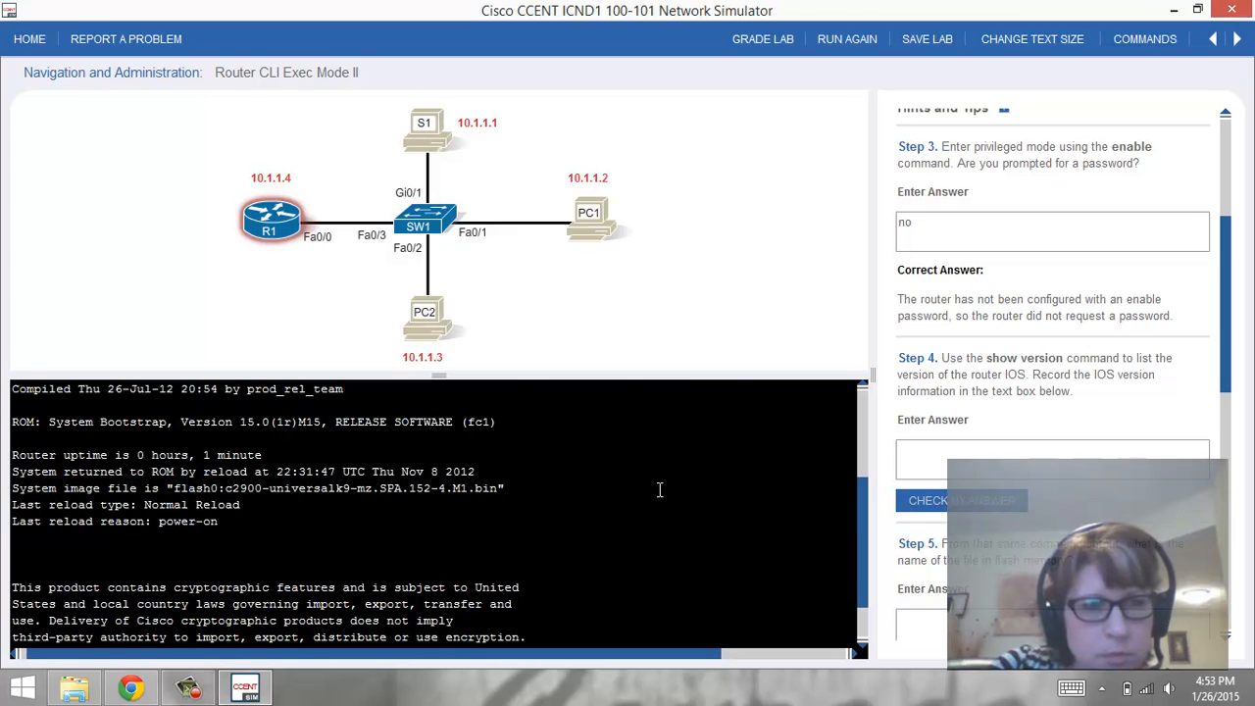
{"action": "scroll", "coordinate": [659, 489], "scroll_direction": "up", "scroll_amount": 1}
{"action": "scroll", "coordinate": [660, 489], "scroll_direction": "up", "scroll_amount": 1}
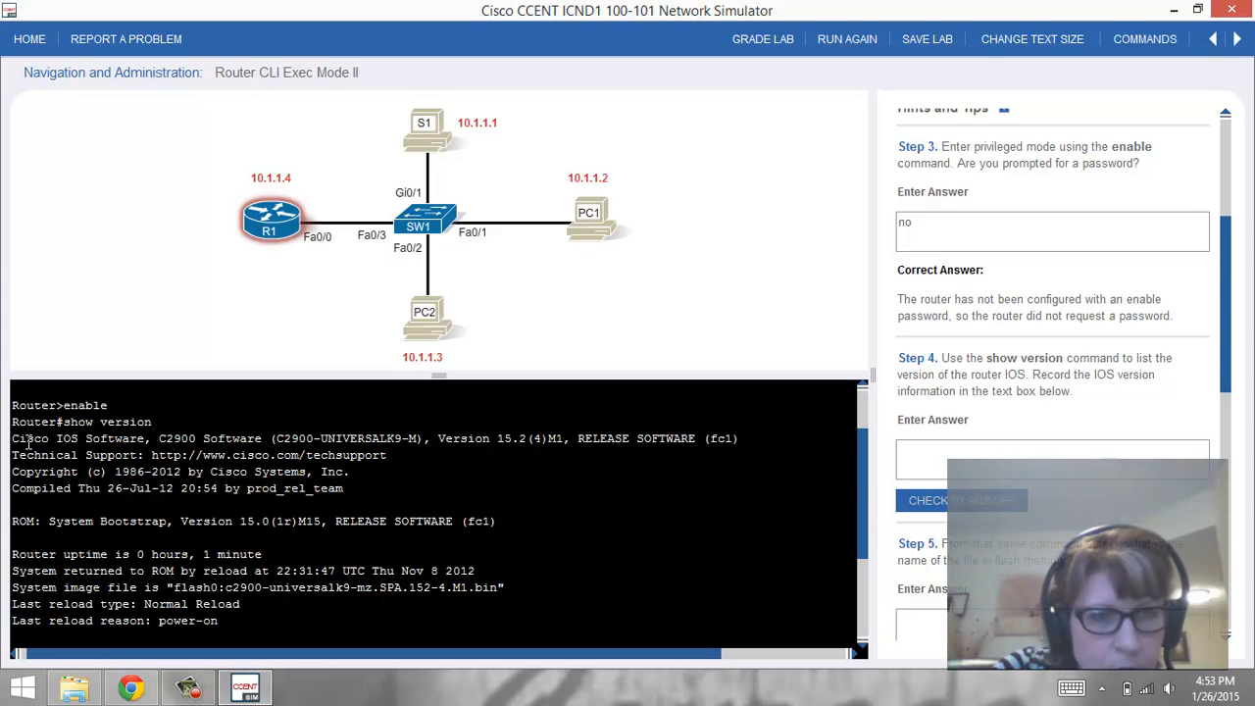
{"action": "left_click_drag", "start_coordinate": [13, 438], "coordinate": [743, 441]}
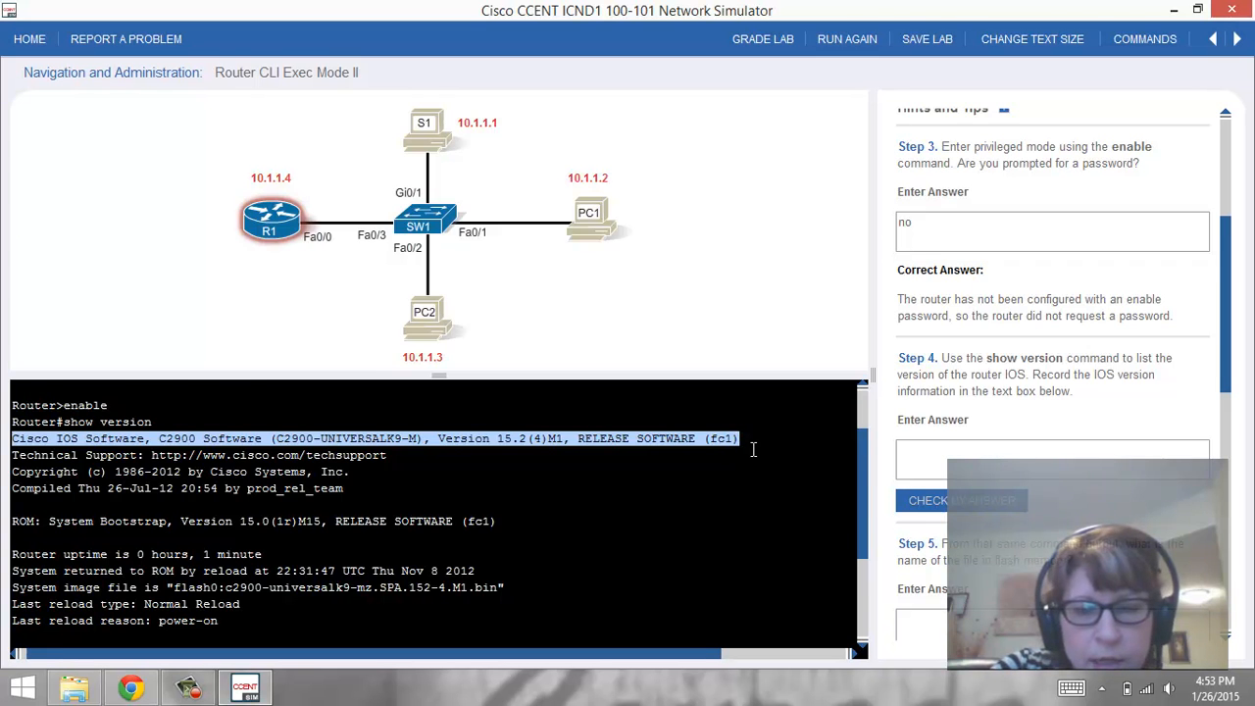
{"action": "key", "text": "ctrl+c"}
{"action": "left_click", "coordinate": [932, 458]}
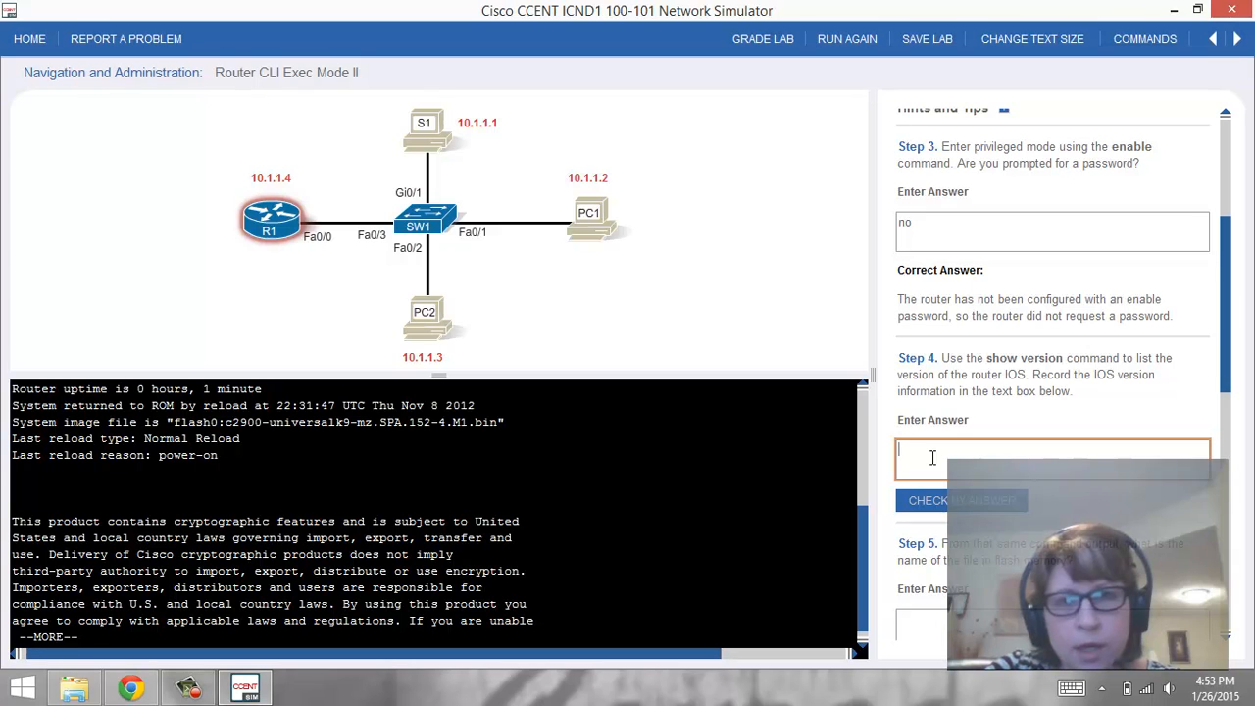
{"action": "right_click", "coordinate": [932, 460]}
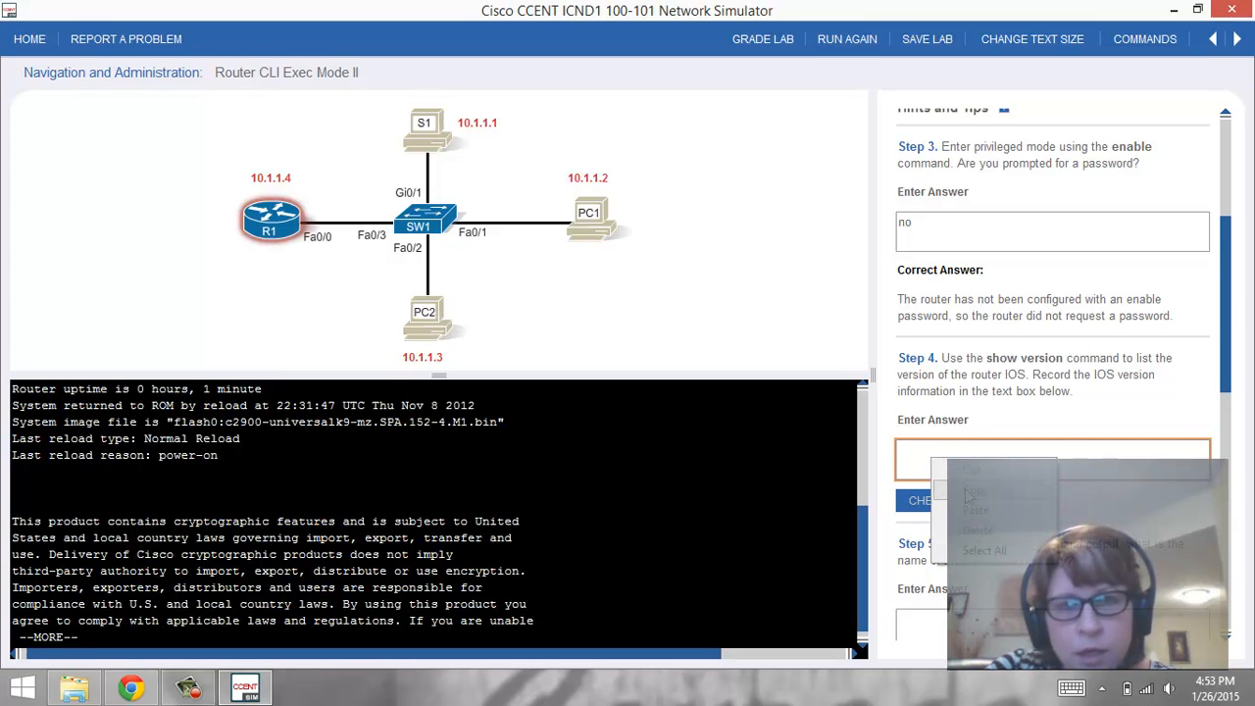
{"action": "left_click", "coordinate": [372, 500]}
{"action": "scroll", "coordinate": [373, 500], "scroll_direction": "up", "scroll_amount": 4}
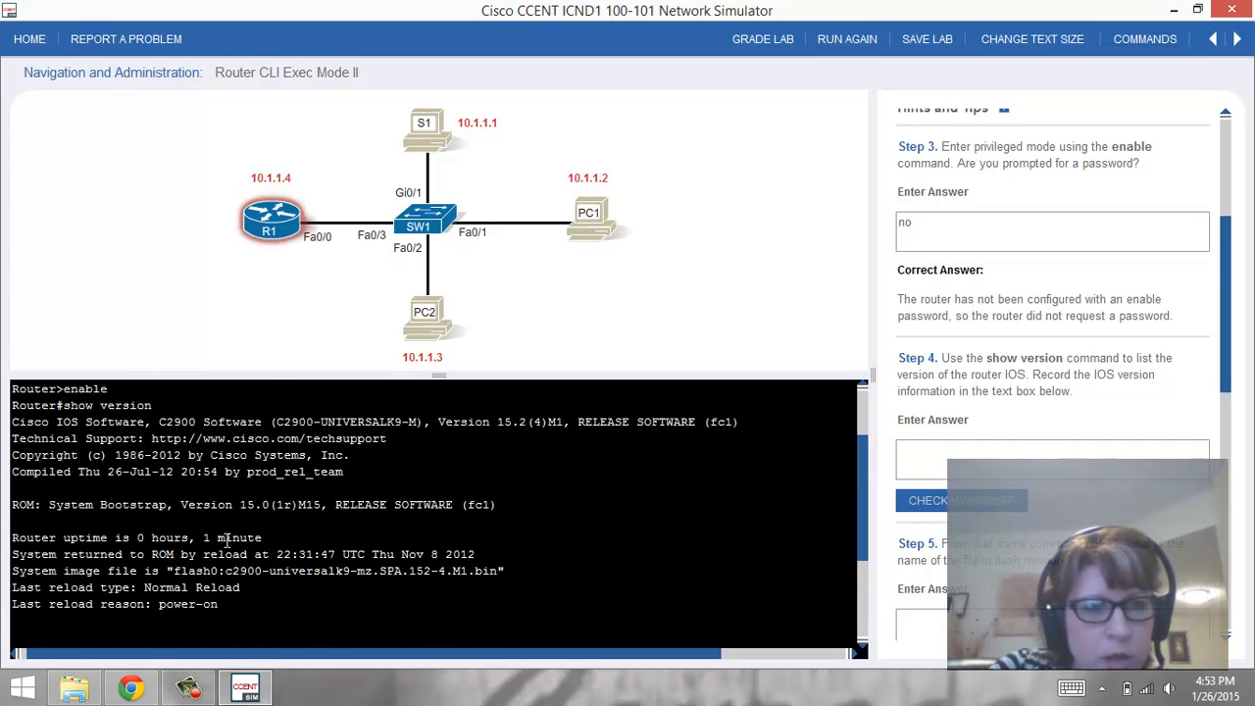
{"action": "scroll", "coordinate": [78, 510], "scroll_direction": "up", "scroll_amount": 1}
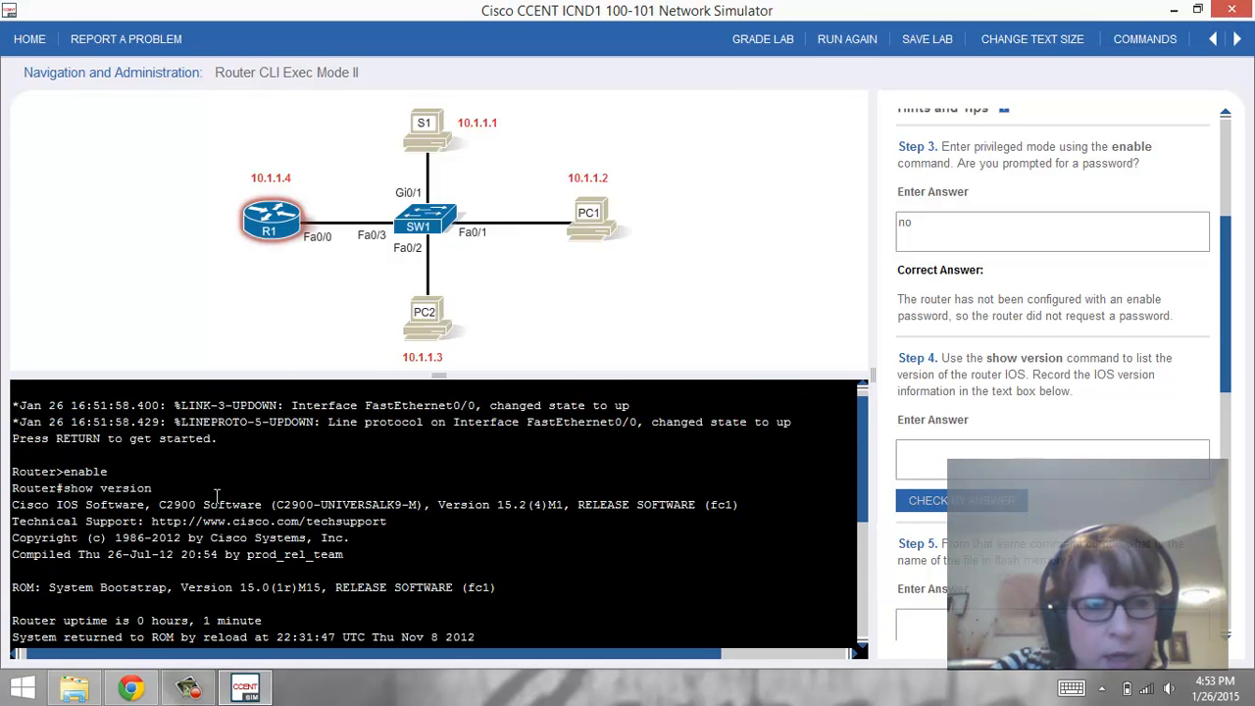
{"action": "left_click_drag", "start_coordinate": [16, 504], "coordinate": [739, 500]}
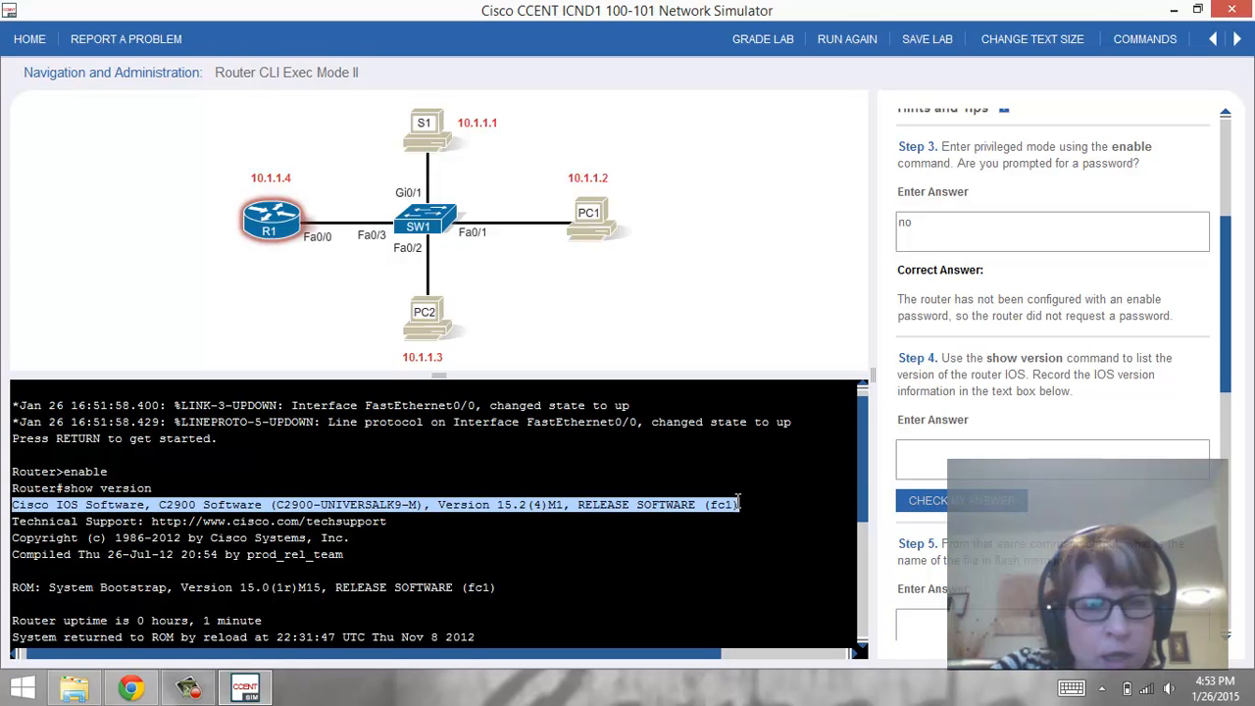
{"action": "key", "text": "ctrl+c"}
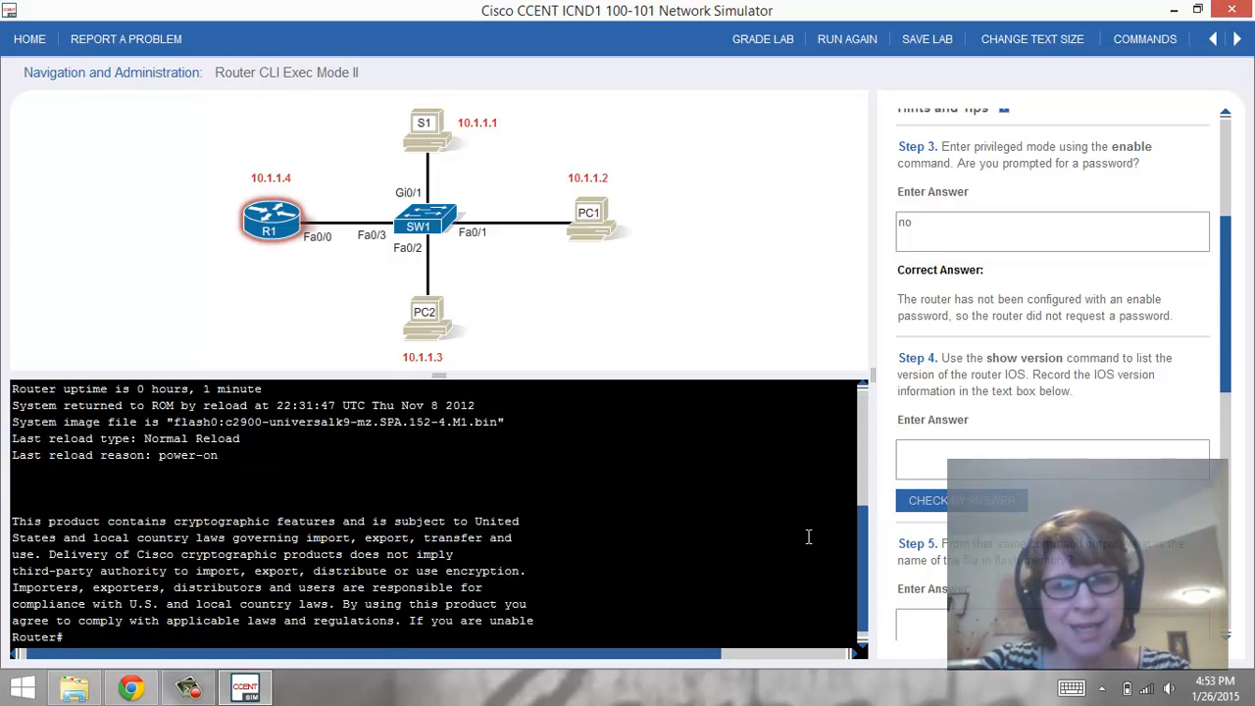
{"action": "left_click", "coordinate": [924, 457]}
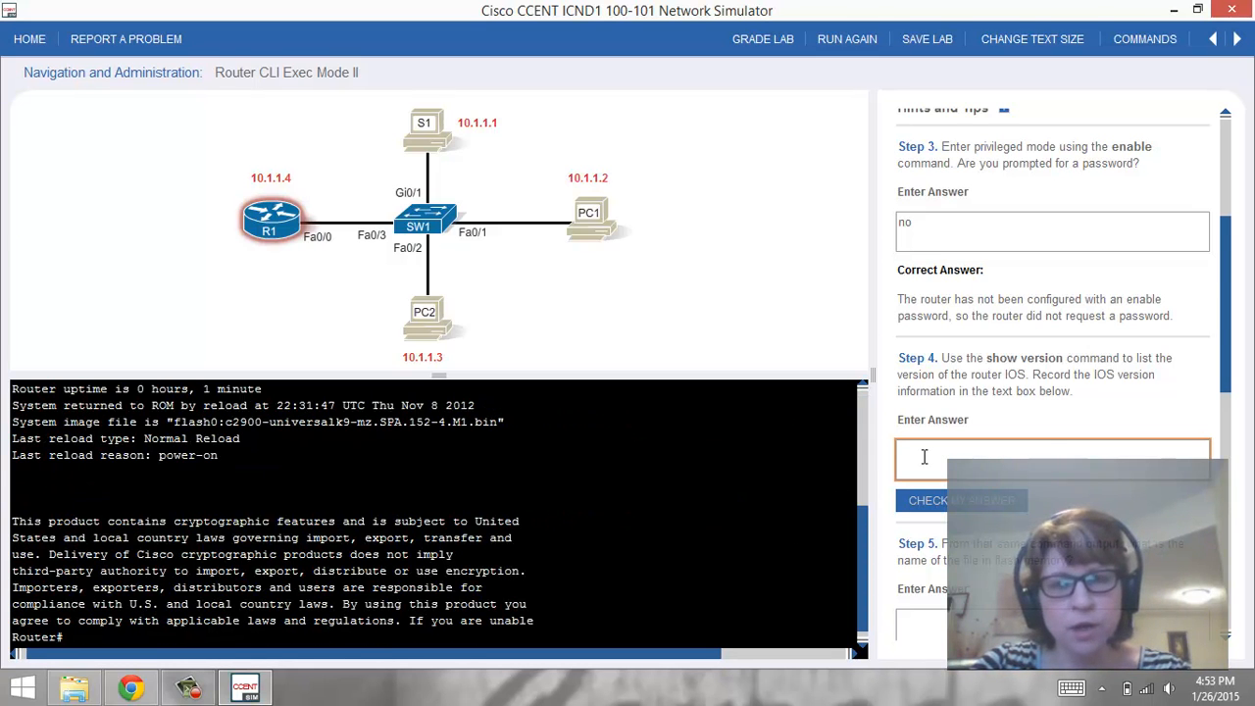
- Copy the full Cisco IOS Software line with Version 15.2(4)M1 from the terminal output and paste it as the Step 4 answer
{"action": "left_click", "coordinate": [754, 454]}
{"action": "scroll", "coordinate": [754, 454], "scroll_direction": "up", "scroll_amount": 3}
{"action": "scroll", "coordinate": [194, 510], "scroll_direction": "up", "scroll_amount": 1}
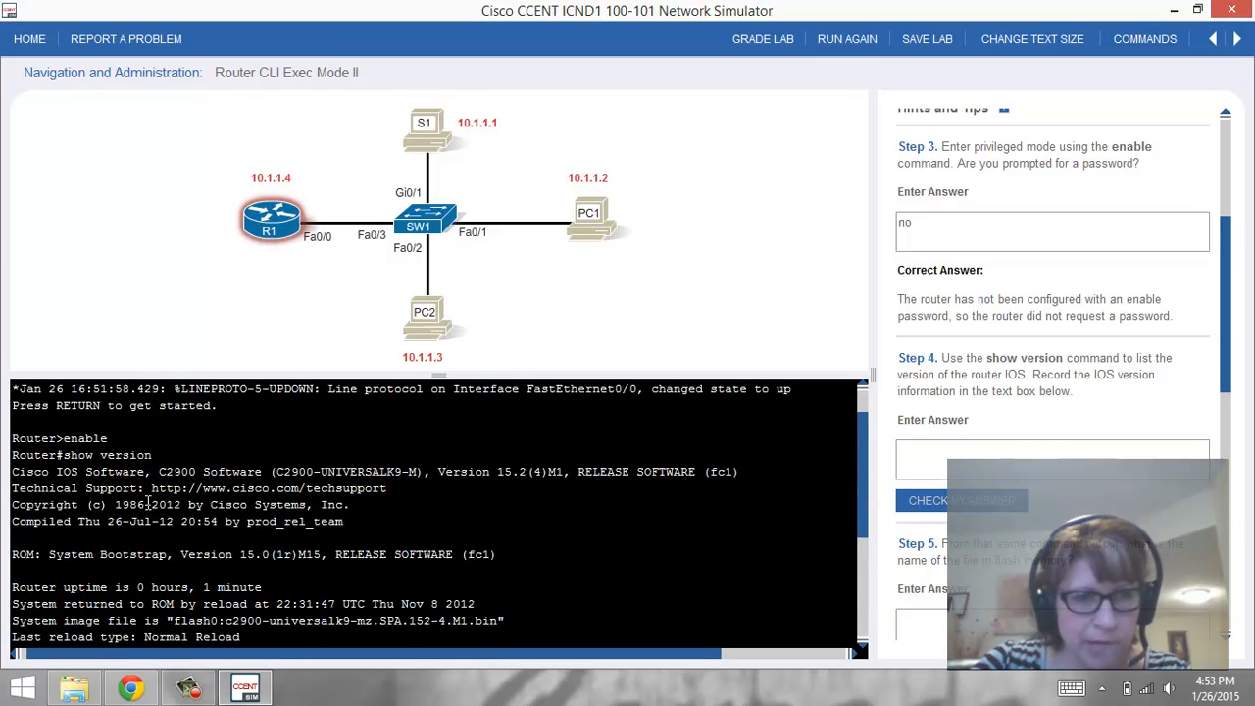
{"action": "left_click_drag", "start_coordinate": [13, 471], "coordinate": [742, 471]}
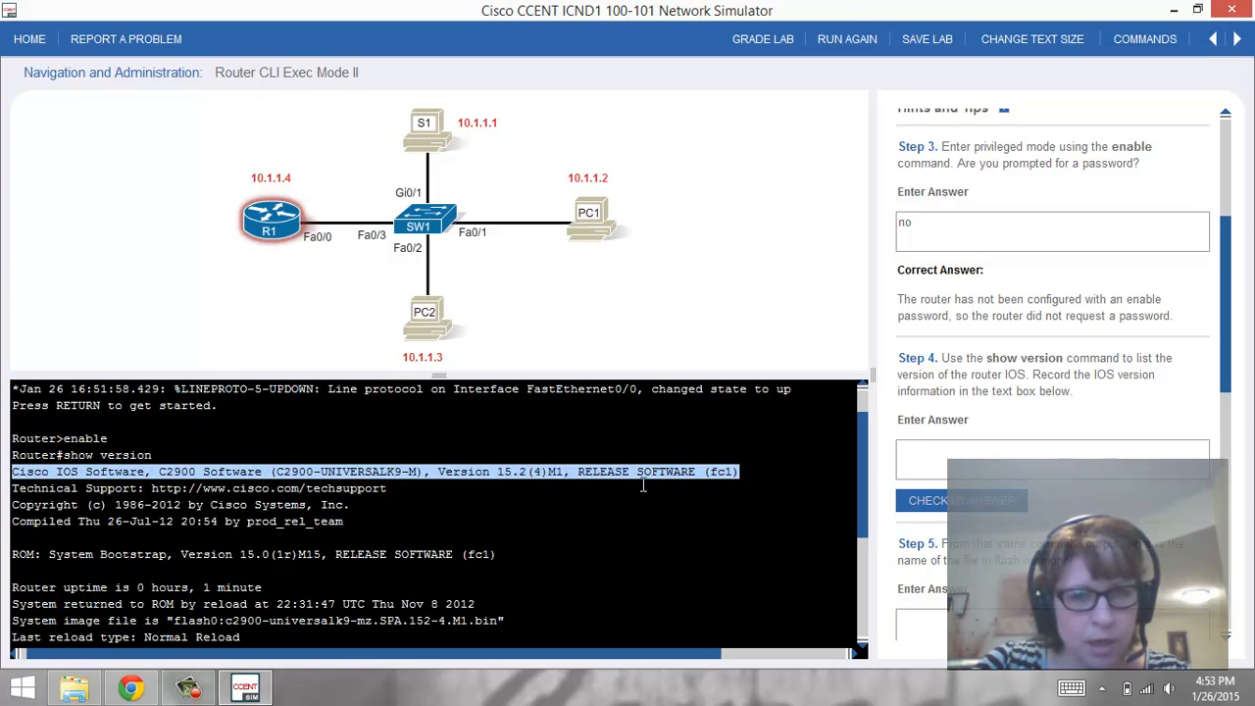
{"action": "right_click", "coordinate": [515, 472]}
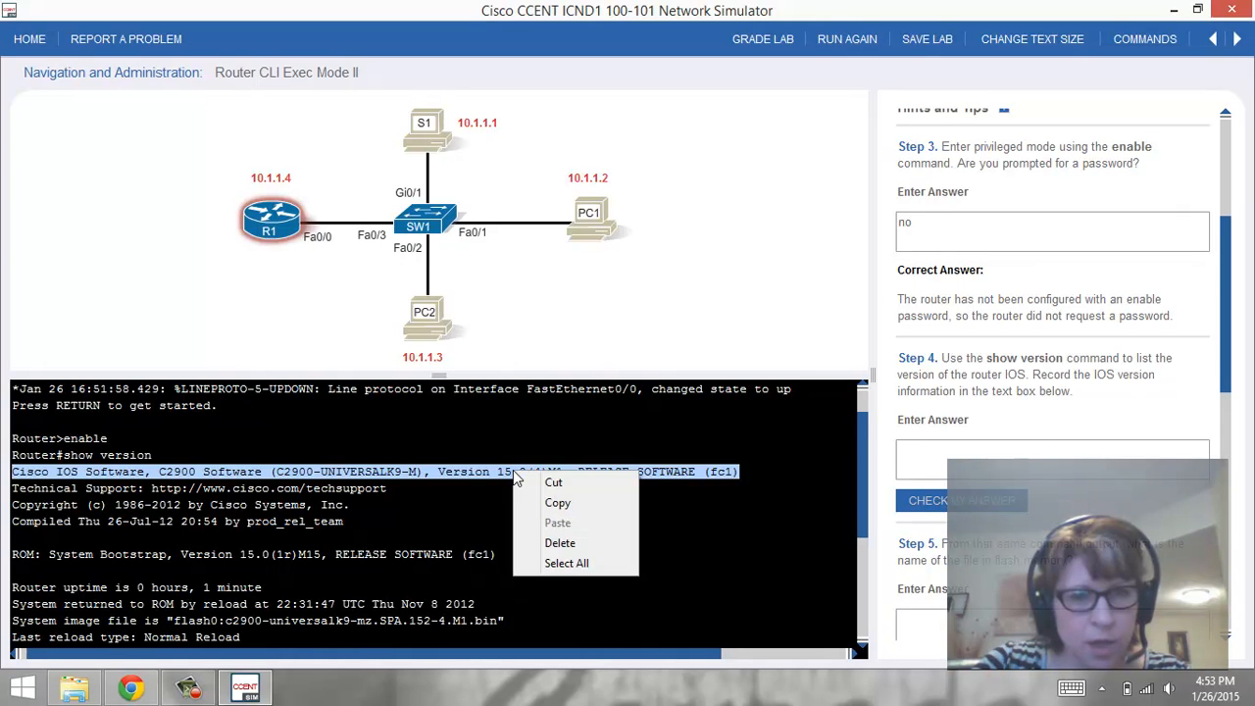
{"action": "left_click", "coordinate": [551, 504]}
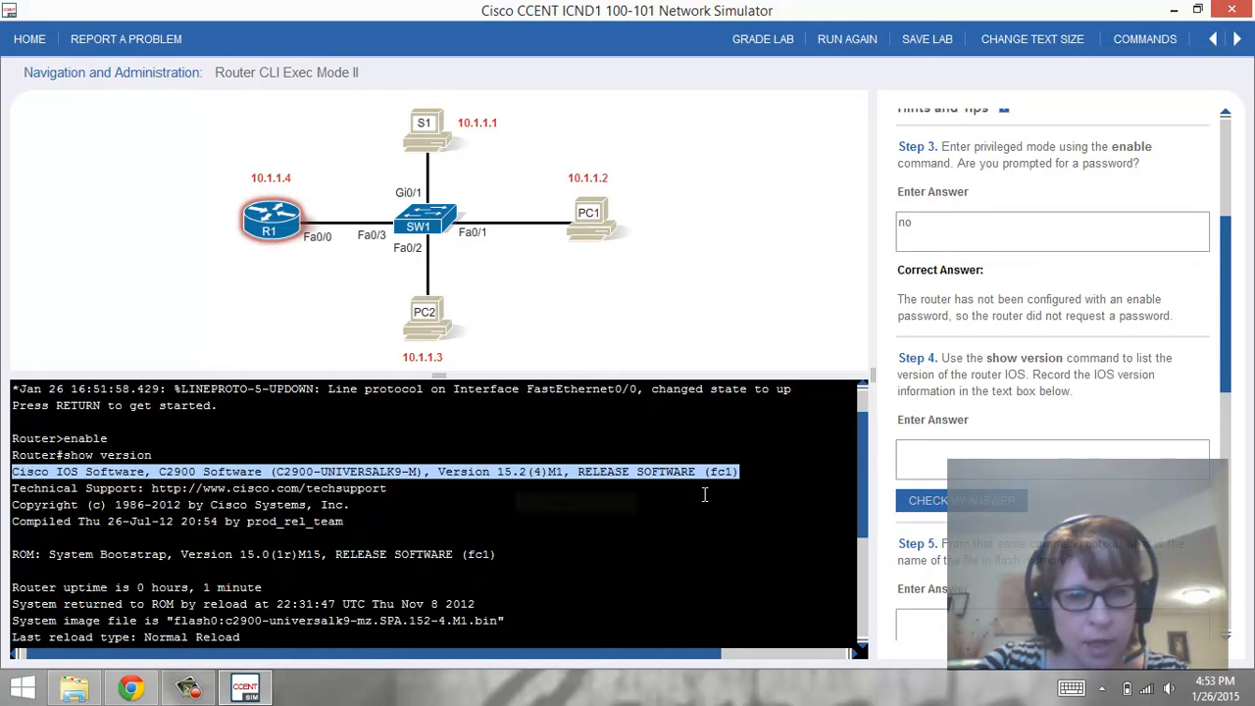
{"action": "left_click", "coordinate": [1017, 447]}
{"action": "right_click", "coordinate": [1016, 447]}
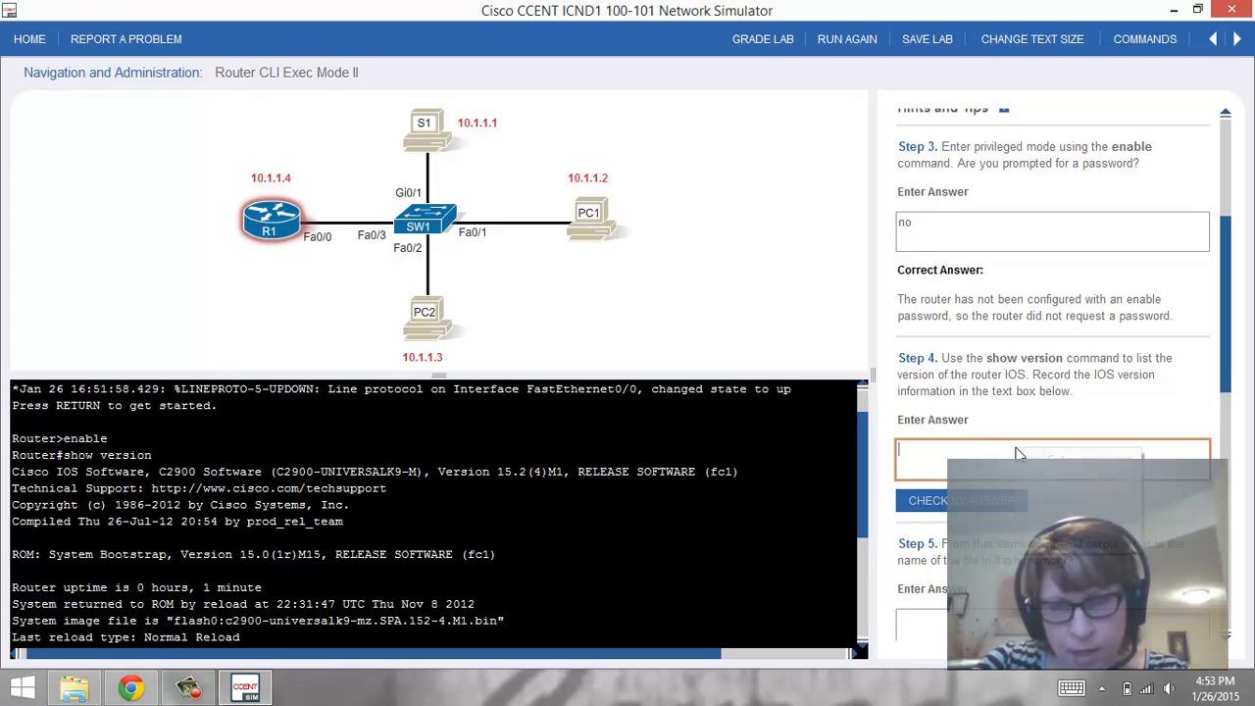
{"action": "left_click", "coordinate": [1040, 501]}
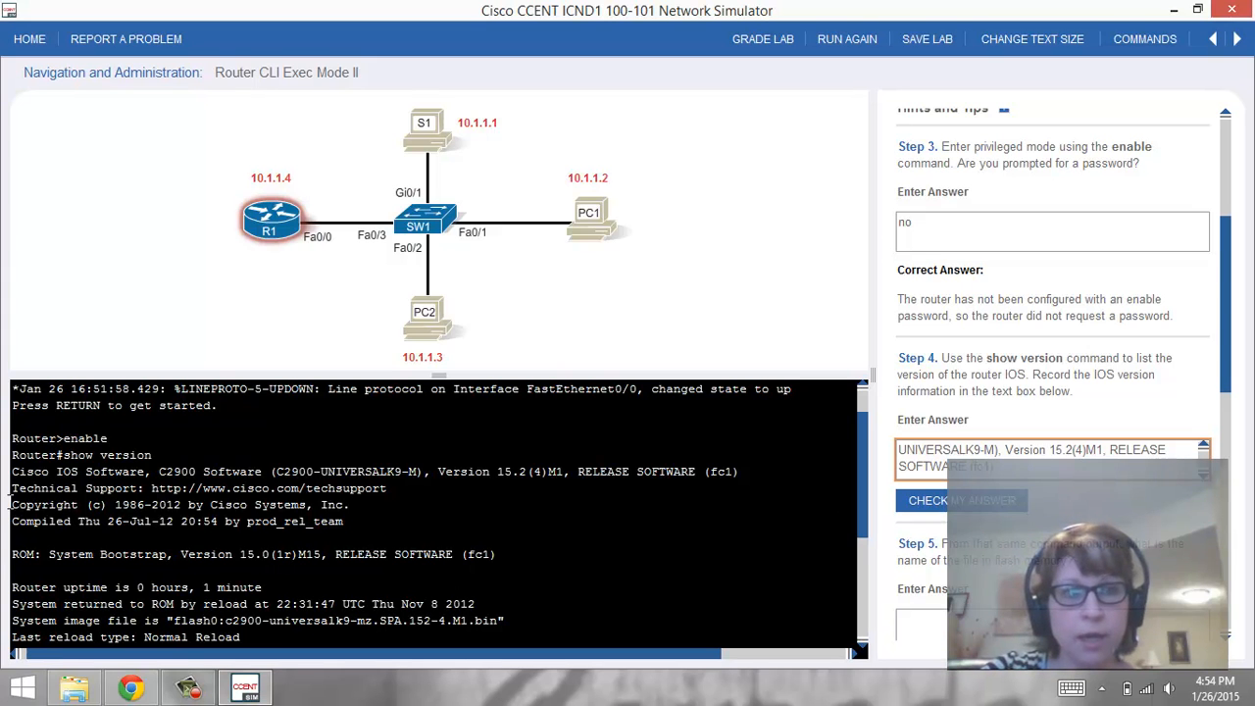
- Highlight the Cisco IOS Software line again to view its copy option, and check the Step 4 answer
{"action": "left_click_drag", "start_coordinate": [12, 472], "coordinate": [730, 482]}
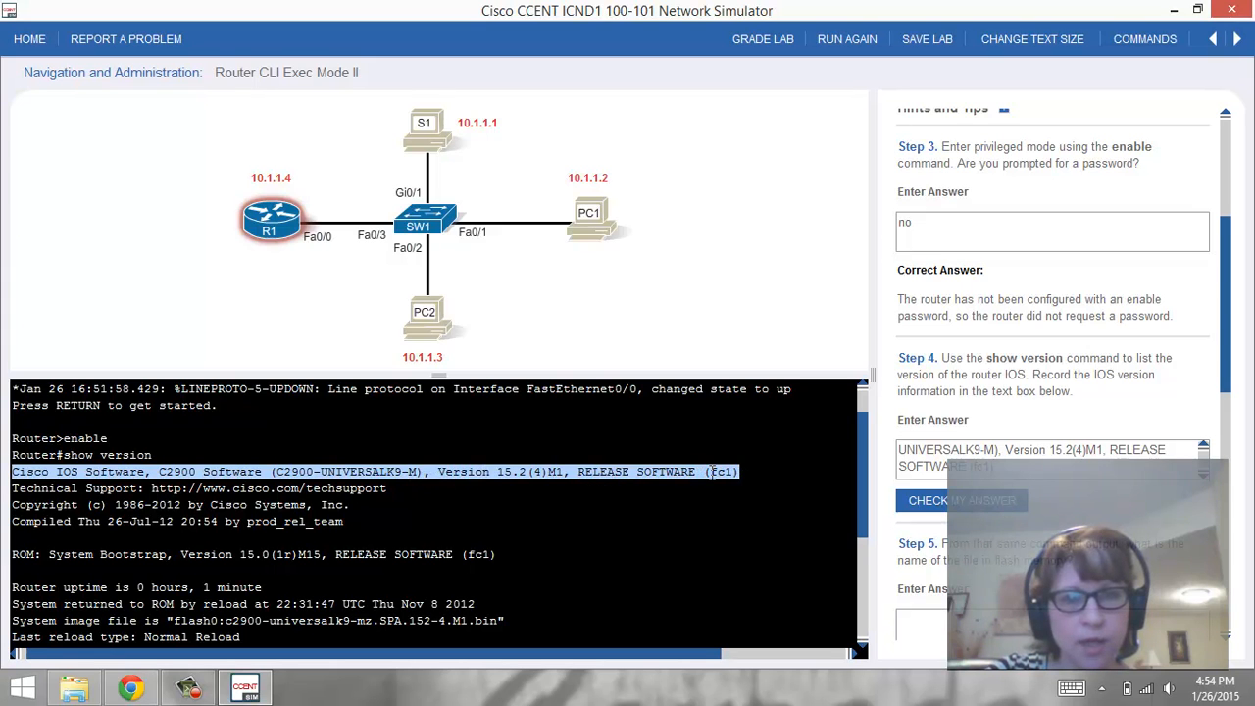
{"action": "right_click", "coordinate": [712, 472]}
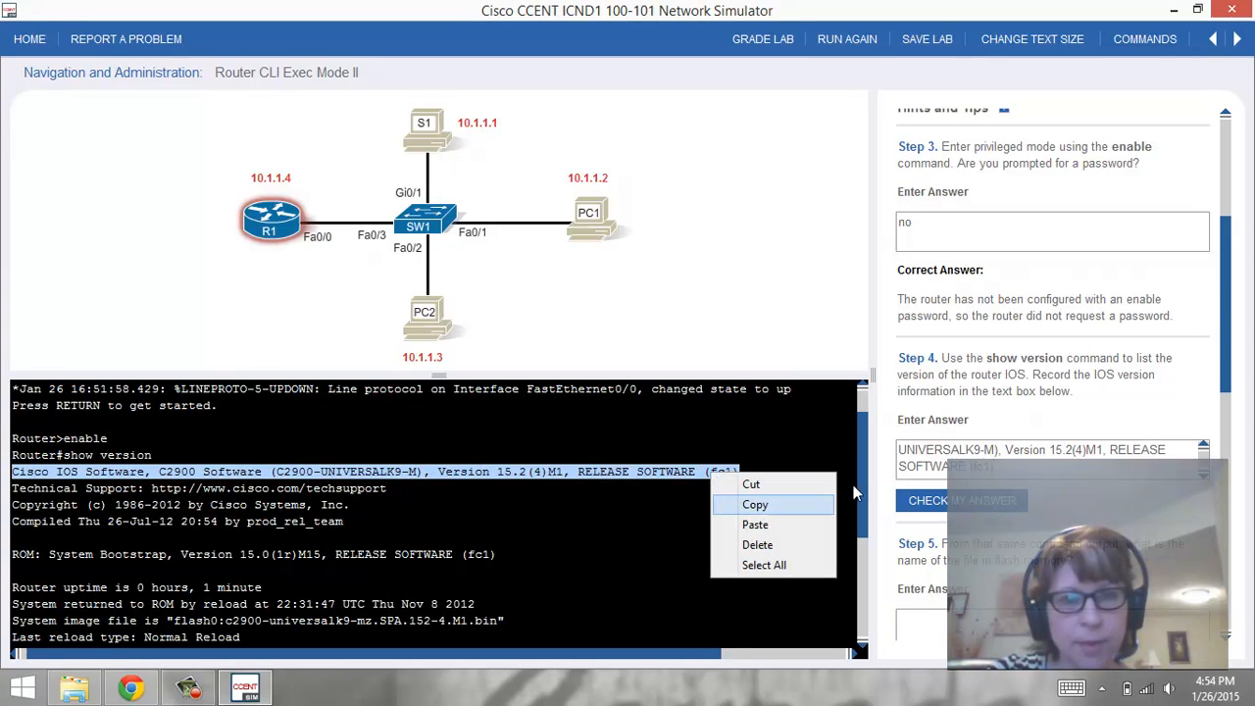
{"action": "left_click", "coordinate": [962, 458]}
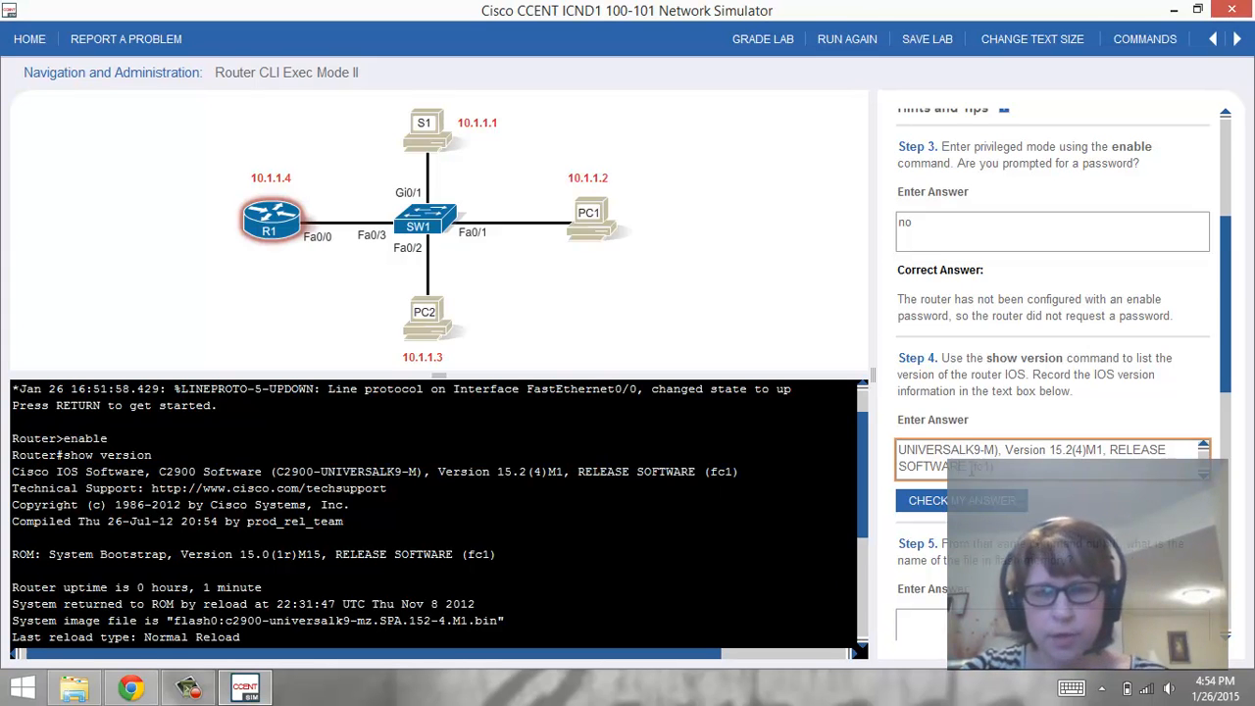
{"action": "left_click", "coordinate": [983, 498]}
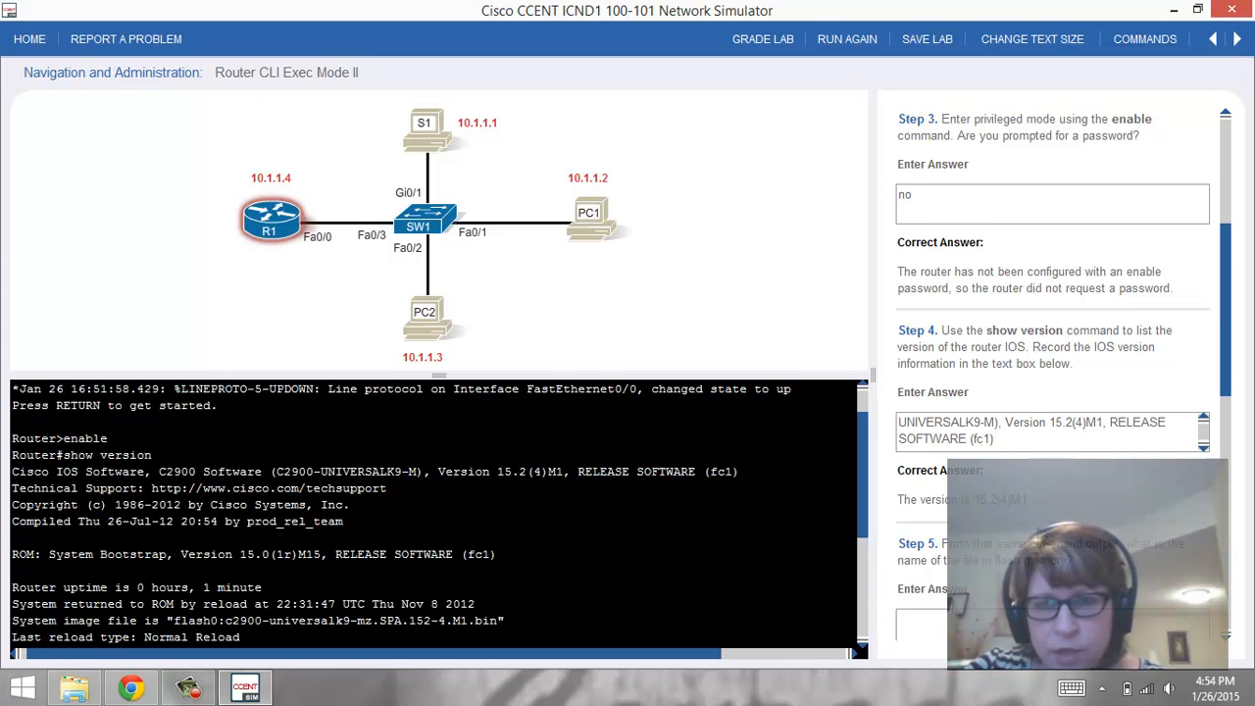
- Copy the system image file name flash0:c2900-universalk9-mz.SPA.152-4.M1.bin from the show version output for Step 5
{"action": "scroll", "coordinate": [978, 547], "scroll_direction": "down", "scroll_amount": 2}
{"action": "left_click", "coordinate": [978, 547]}
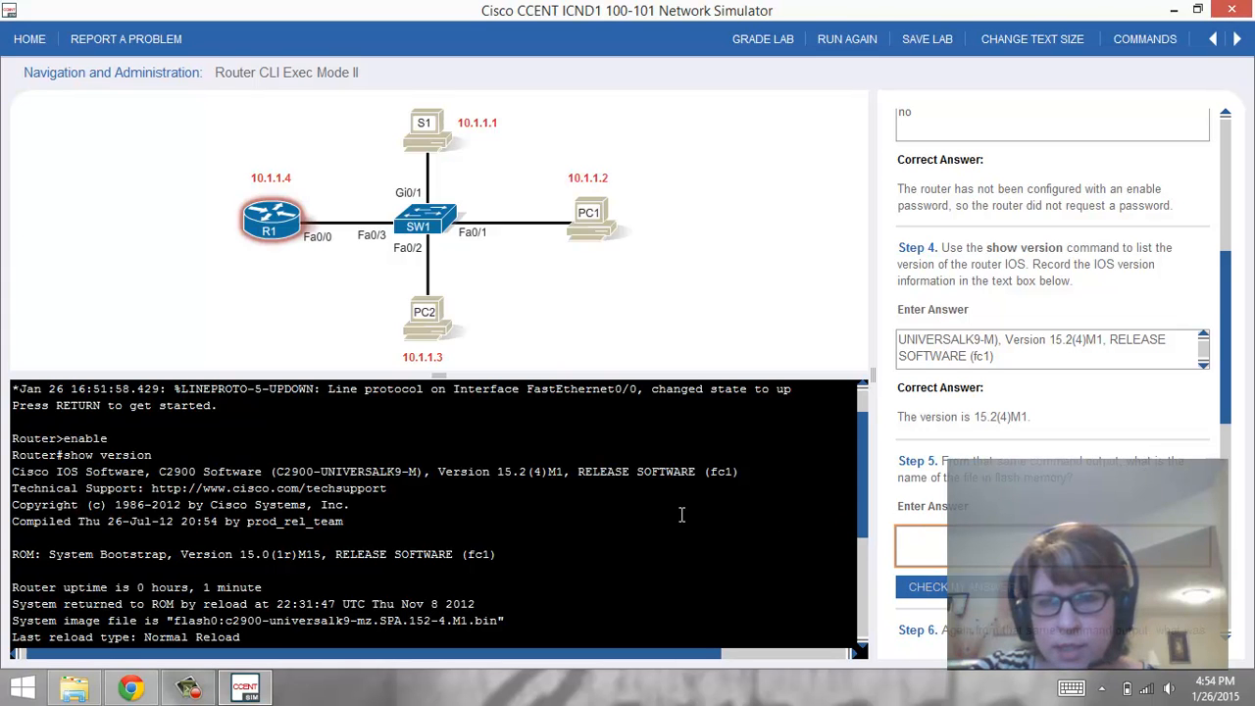
{"action": "scroll", "coordinate": [525, 525], "scroll_direction": "down", "scroll_amount": 1}
{"action": "left_click", "coordinate": [515, 521]}
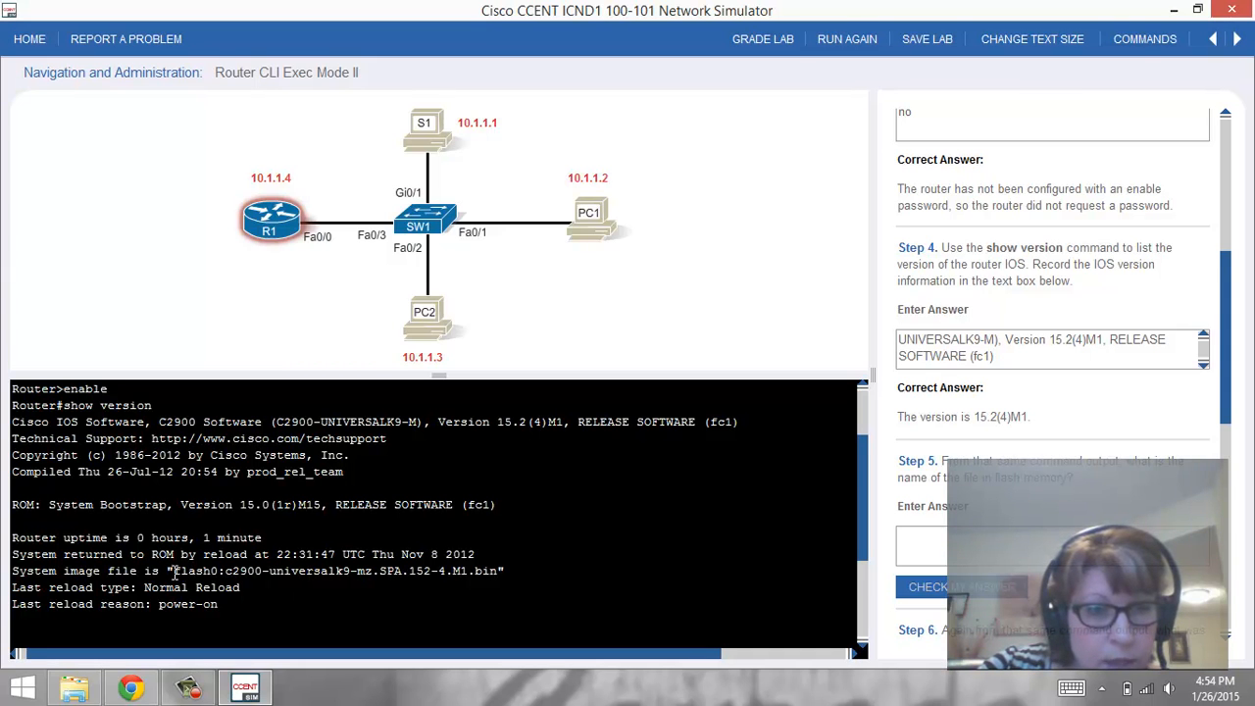
{"action": "left_click_drag", "start_coordinate": [175, 572], "coordinate": [501, 570]}
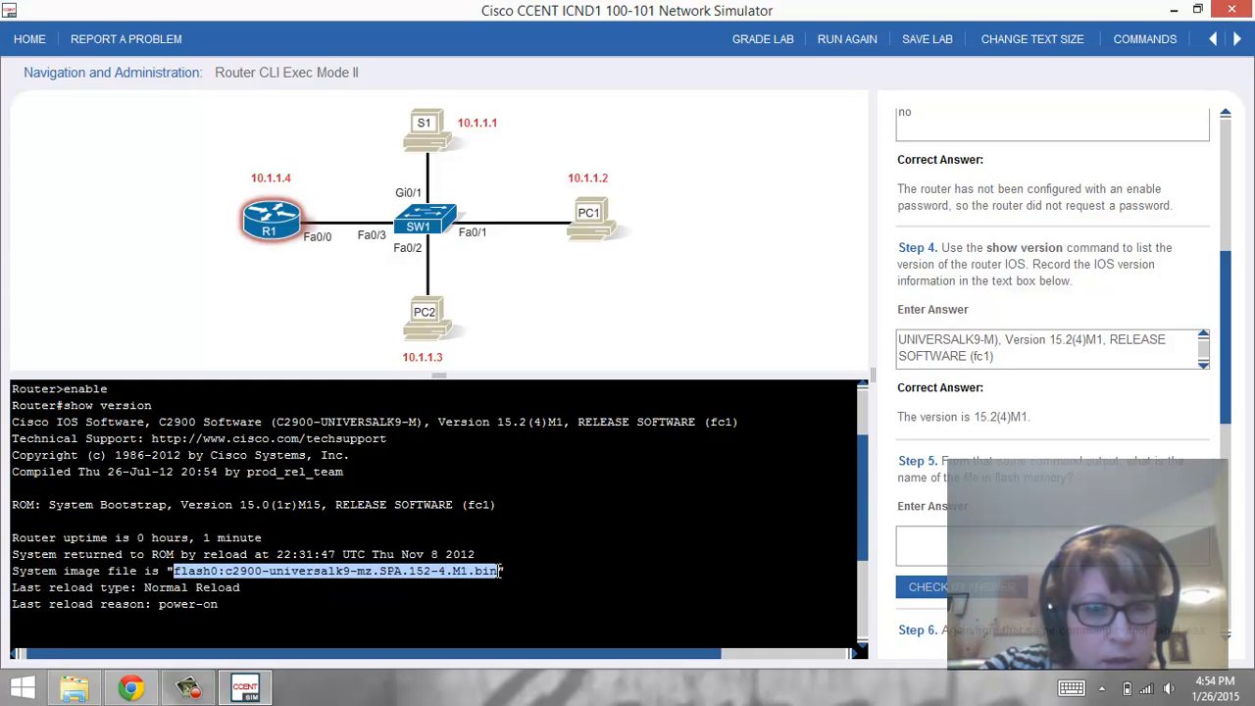
{"action": "right_click", "coordinate": [492, 572]}
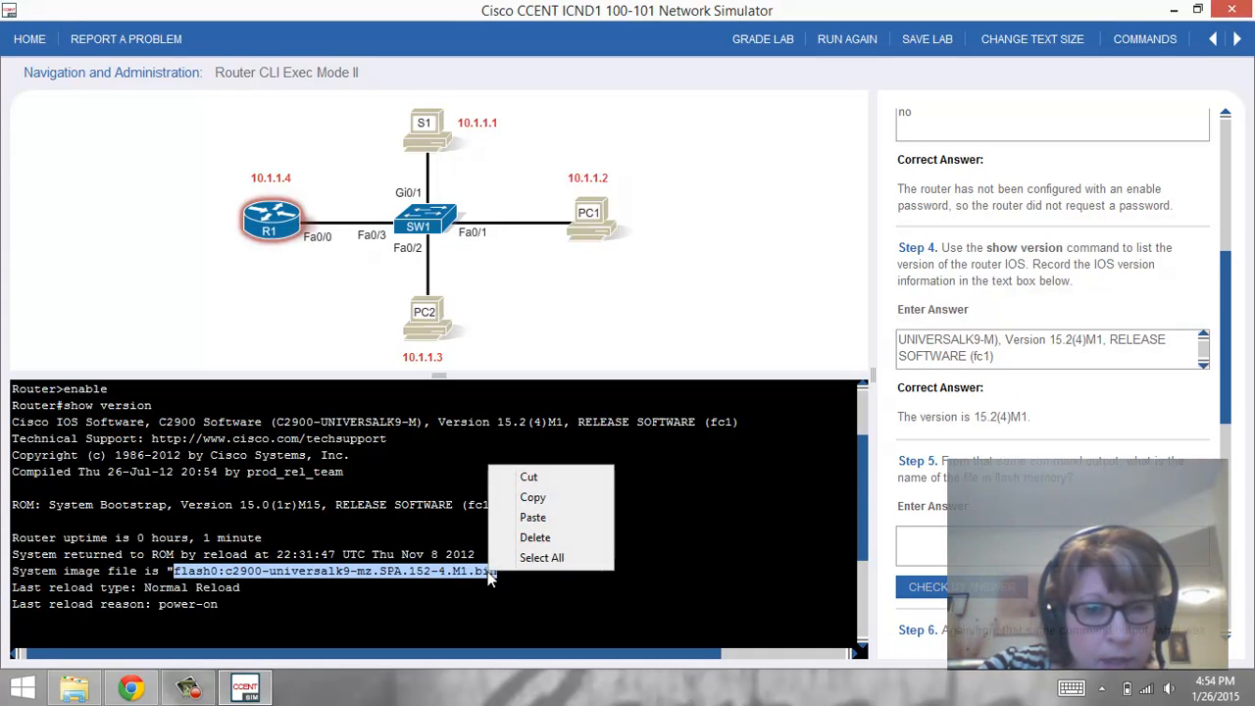
{"action": "left_click", "coordinate": [529, 498]}
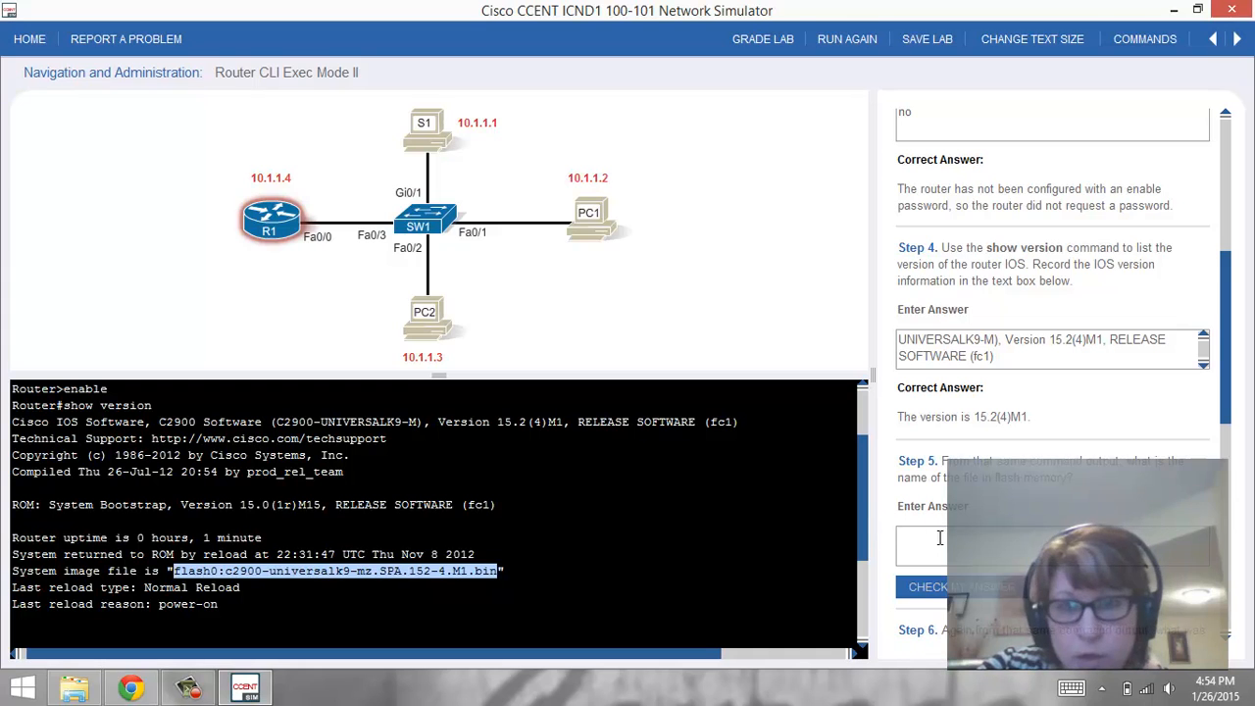
- Paste the copied flash file name as the Step 5 answer and check it
{"action": "left_click", "coordinate": [936, 542]}
{"action": "right_click", "coordinate": [937, 542]}
{"action": "left_click", "coordinate": [975, 593]}
{"action": "left_click", "coordinate": [976, 593]}
- Copy the line "System returned to ROM by reload at 22:31:47 UTC Thu Nov 8 2012" from the show version output for Step 6
{"action": "scroll", "coordinate": [975, 593], "scroll_direction": "down", "scroll_amount": 2}
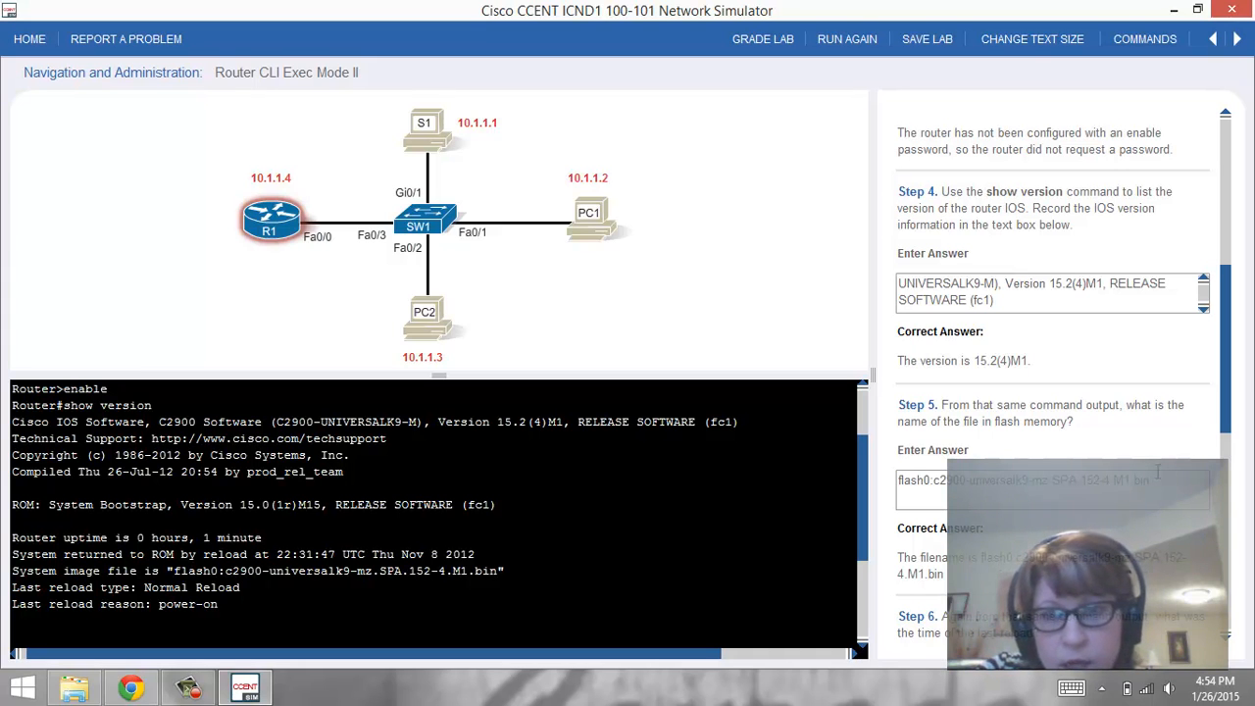
{"action": "scroll", "coordinate": [1086, 540], "scroll_direction": "down", "scroll_amount": 1}
{"action": "scroll", "coordinate": [1086, 540], "scroll_direction": "down", "scroll_amount": 1}
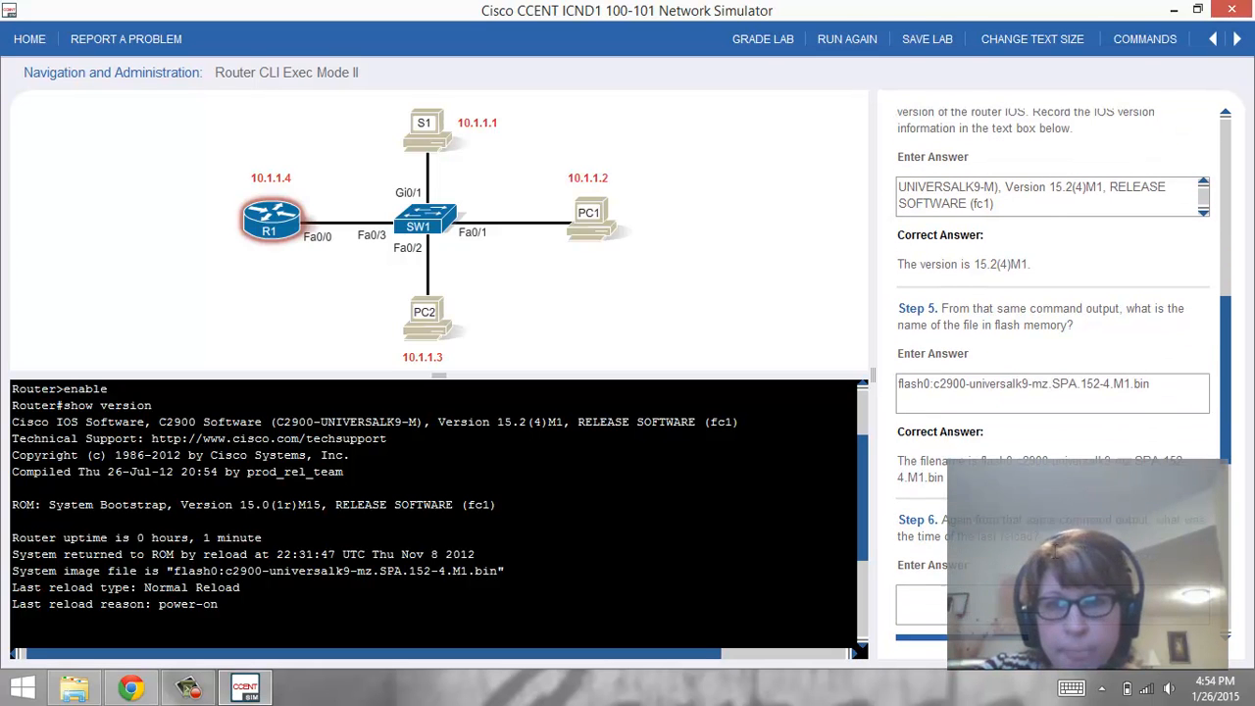
{"action": "scroll", "coordinate": [976, 547], "scroll_direction": "down", "scroll_amount": 1}
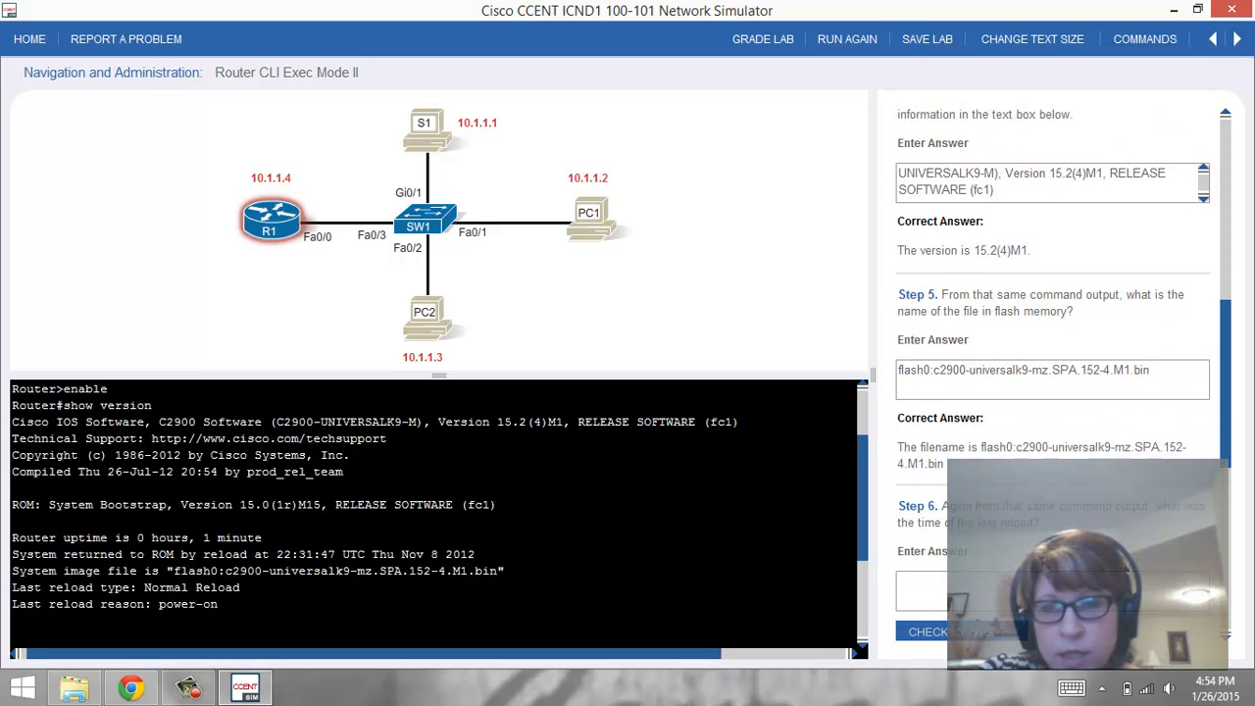
{"action": "left_click", "coordinate": [991, 585]}
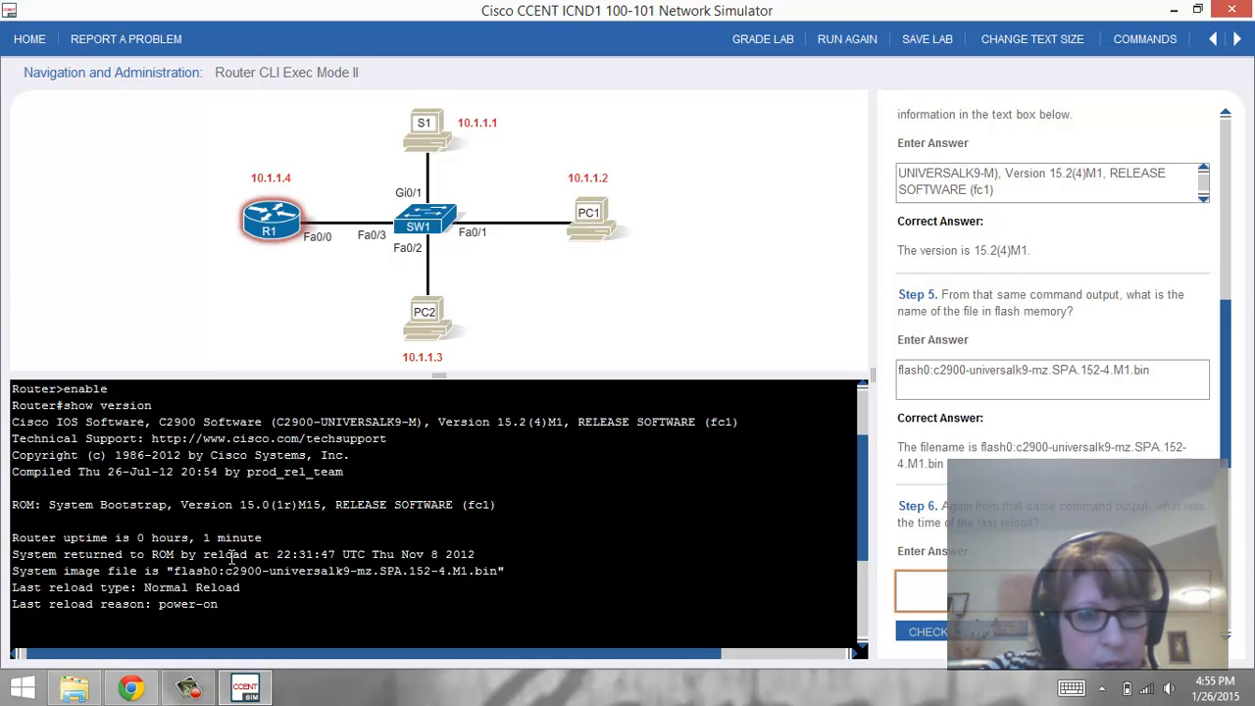
{"action": "scroll", "coordinate": [167, 559], "scroll_direction": "up", "scroll_amount": 2}
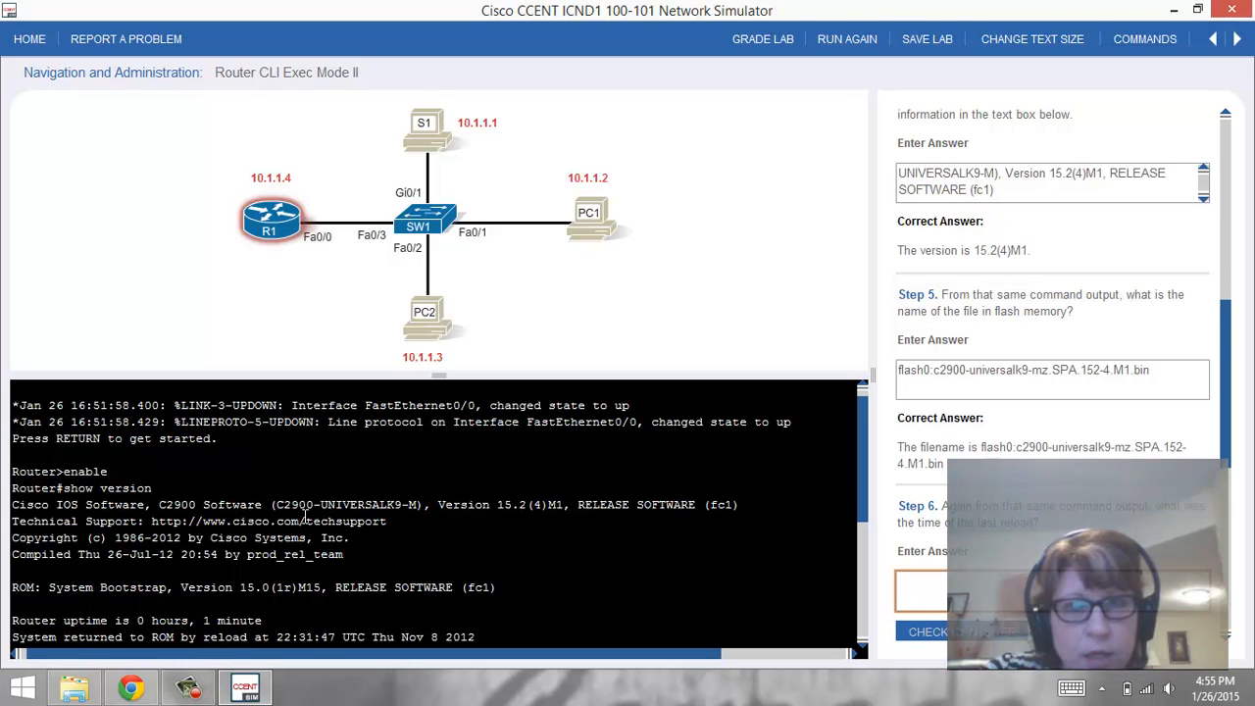
{"action": "scroll", "coordinate": [291, 486], "scroll_direction": "down", "scroll_amount": 3}
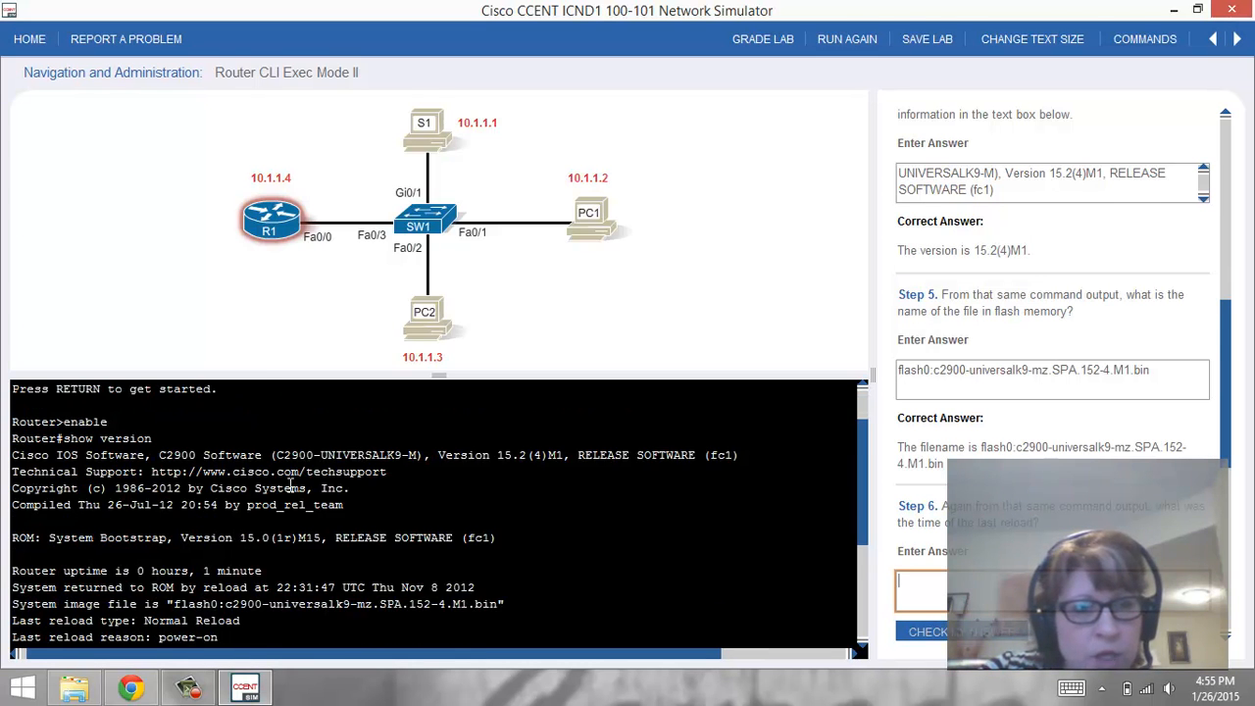
{"action": "scroll", "coordinate": [290, 486], "scroll_direction": "down", "scroll_amount": 2}
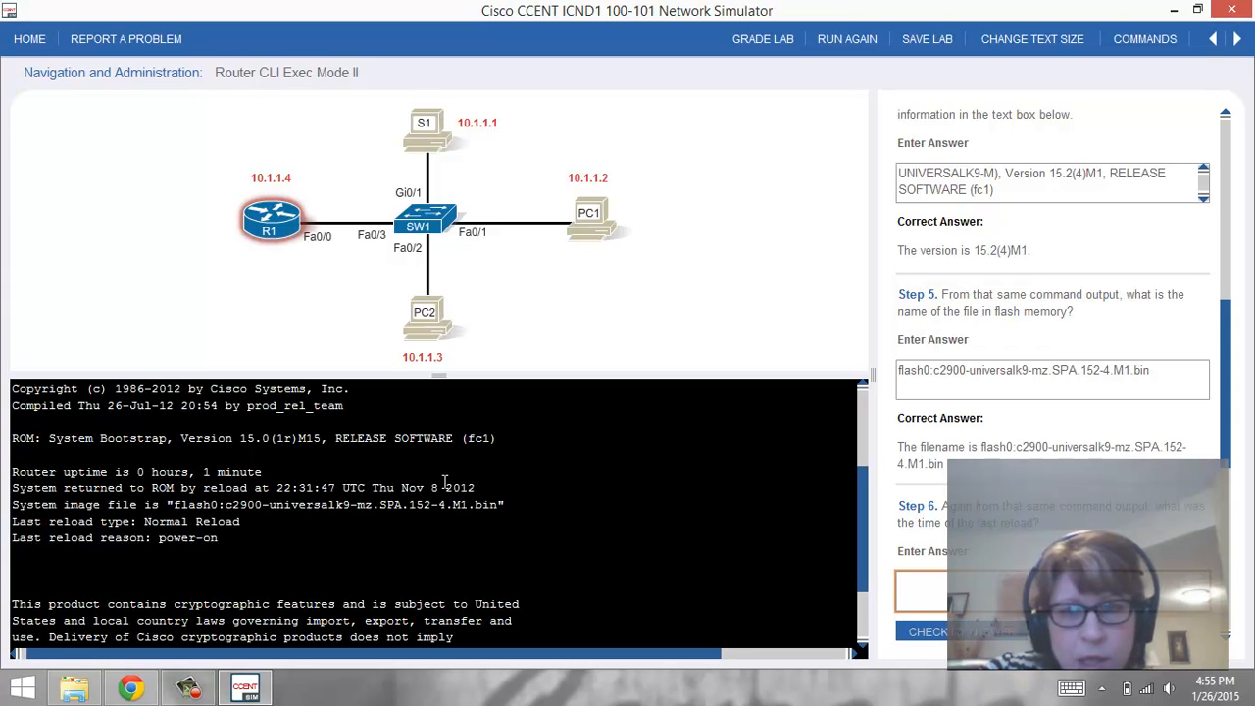
{"action": "left_click", "coordinate": [482, 493]}
{"action": "left_click_drag", "start_coordinate": [482, 492], "coordinate": [12, 490]}
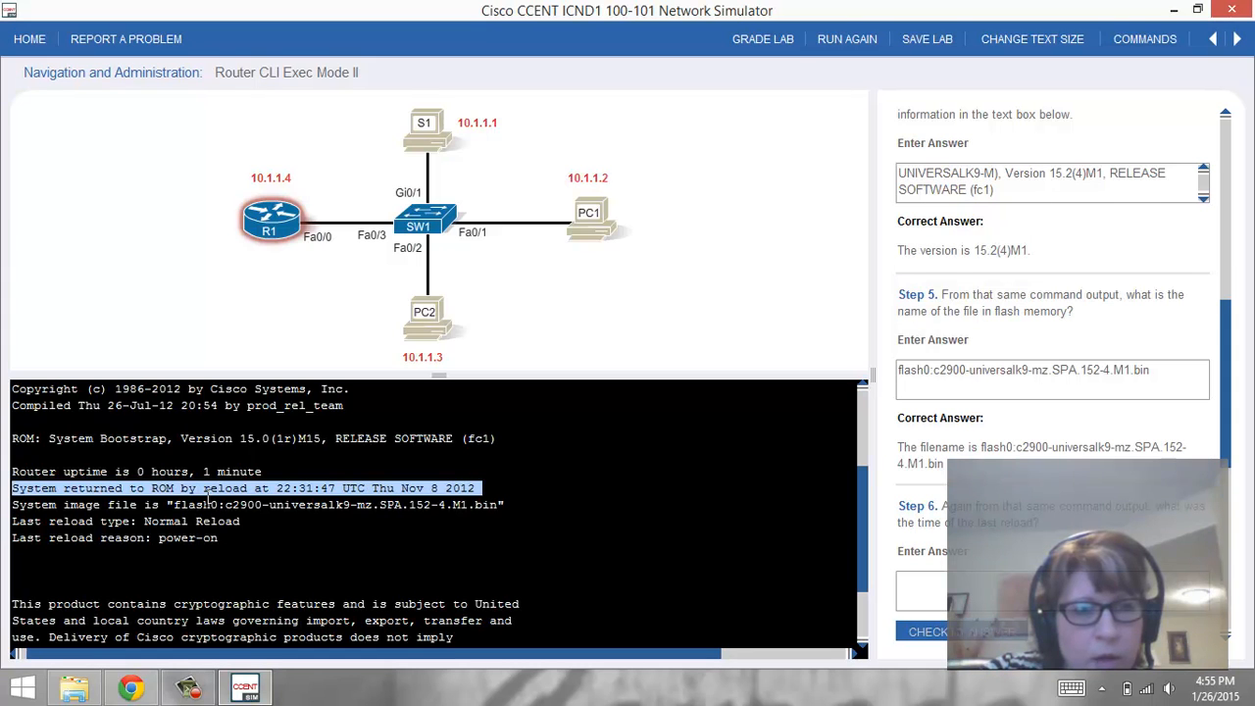
{"action": "right_click", "coordinate": [208, 495]}
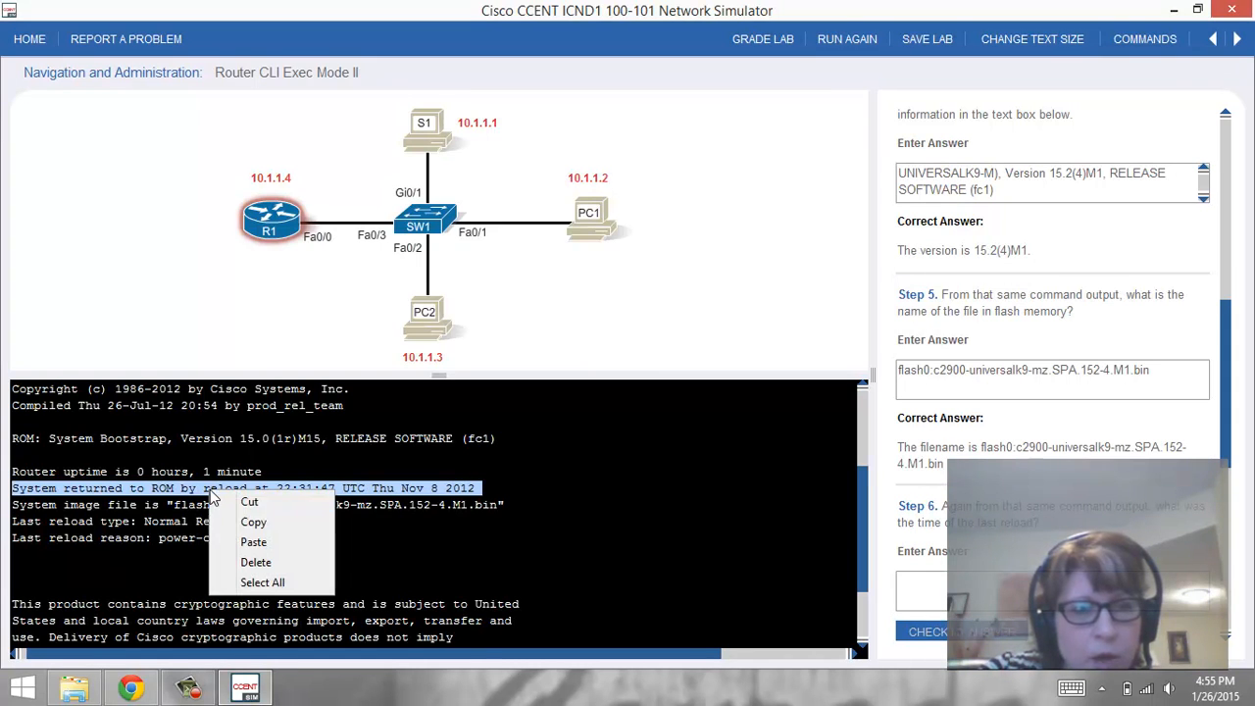
{"action": "left_click", "coordinate": [256, 523]}
- Paste the copied reload time line as the Step 6 answer and check it
{"action": "left_click", "coordinate": [984, 587]}
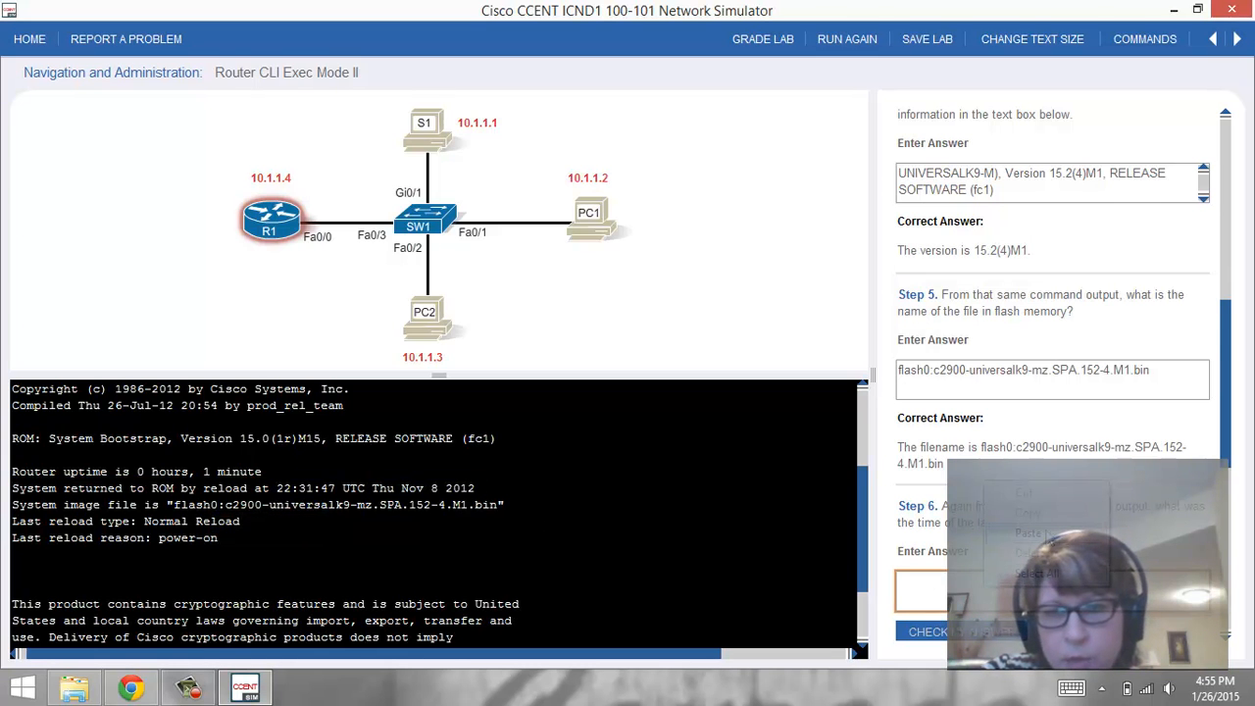
{"action": "left_click", "coordinate": [1030, 533]}
{"action": "left_click", "coordinate": [984, 633]}
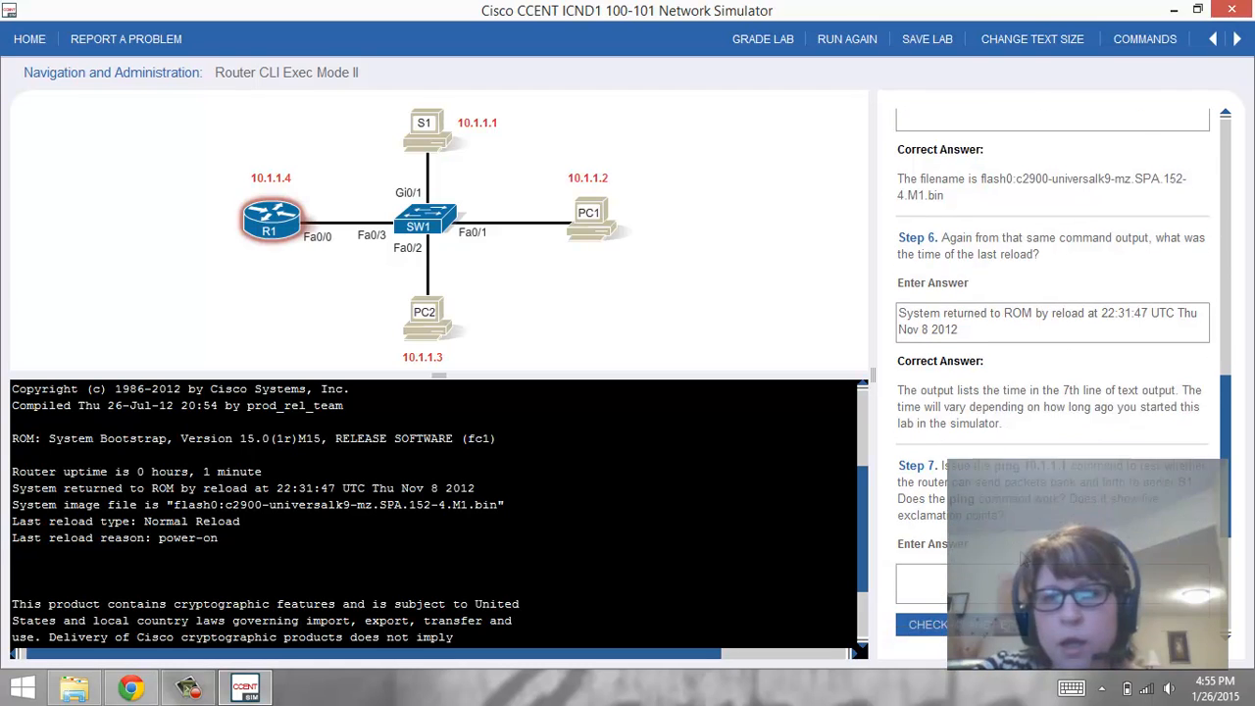
- Run ping 10.1.1.1 on R1 to test connectivity to server S1 for Step 7
{"action": "left_click", "coordinate": [1002, 475]}
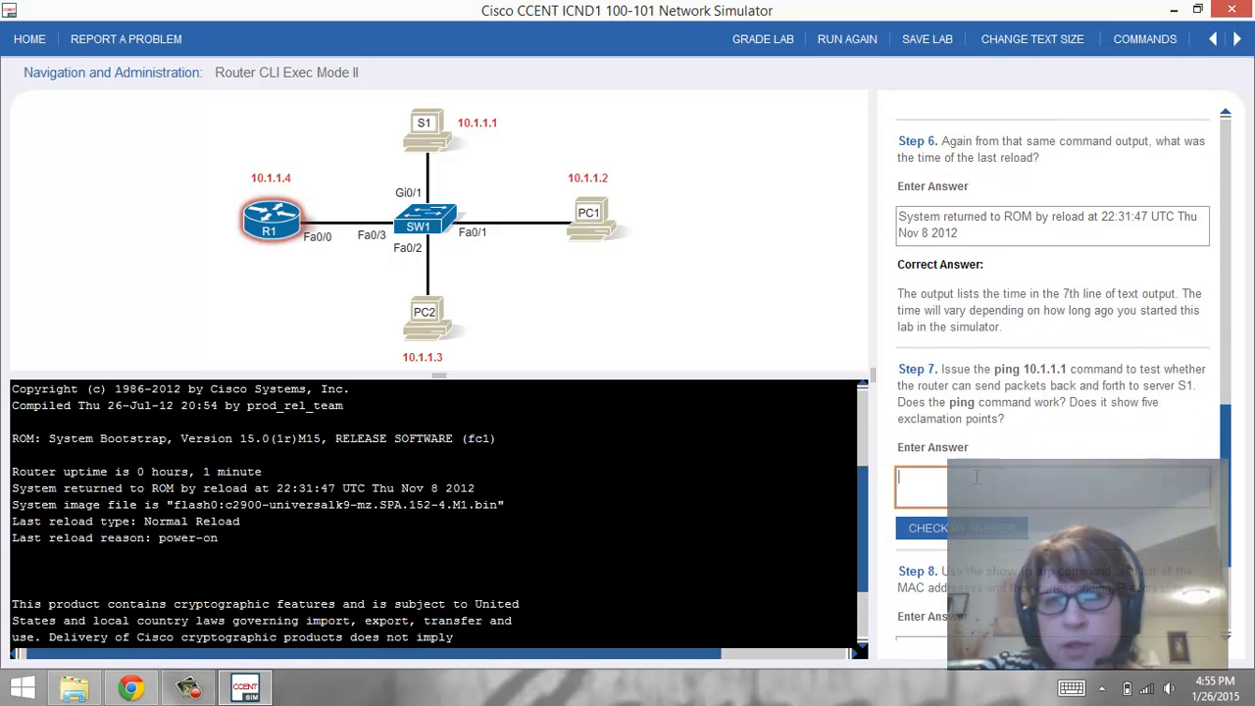
{"action": "scroll", "coordinate": [613, 507], "scroll_direction": "down", "scroll_amount": 2}
{"action": "left_click", "coordinate": [539, 598]}
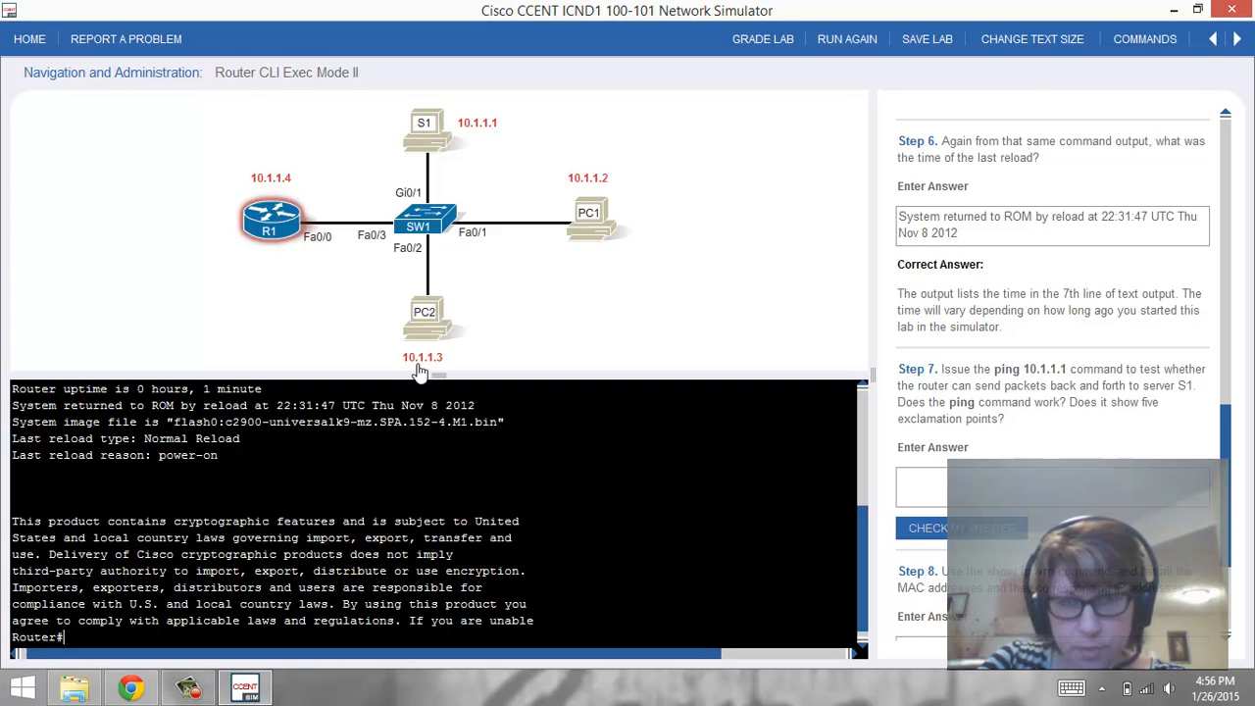
{"action": "type", "text": "pint 10"}
{"action": "key", "text": "BackSpace"}
{"action": "key", "text": "BackSpace"}
{"action": "key", "text": "BackSpace"}
{"action": "key", "text": "BackSpace"}
{"action": "type", "text": "g 1"}
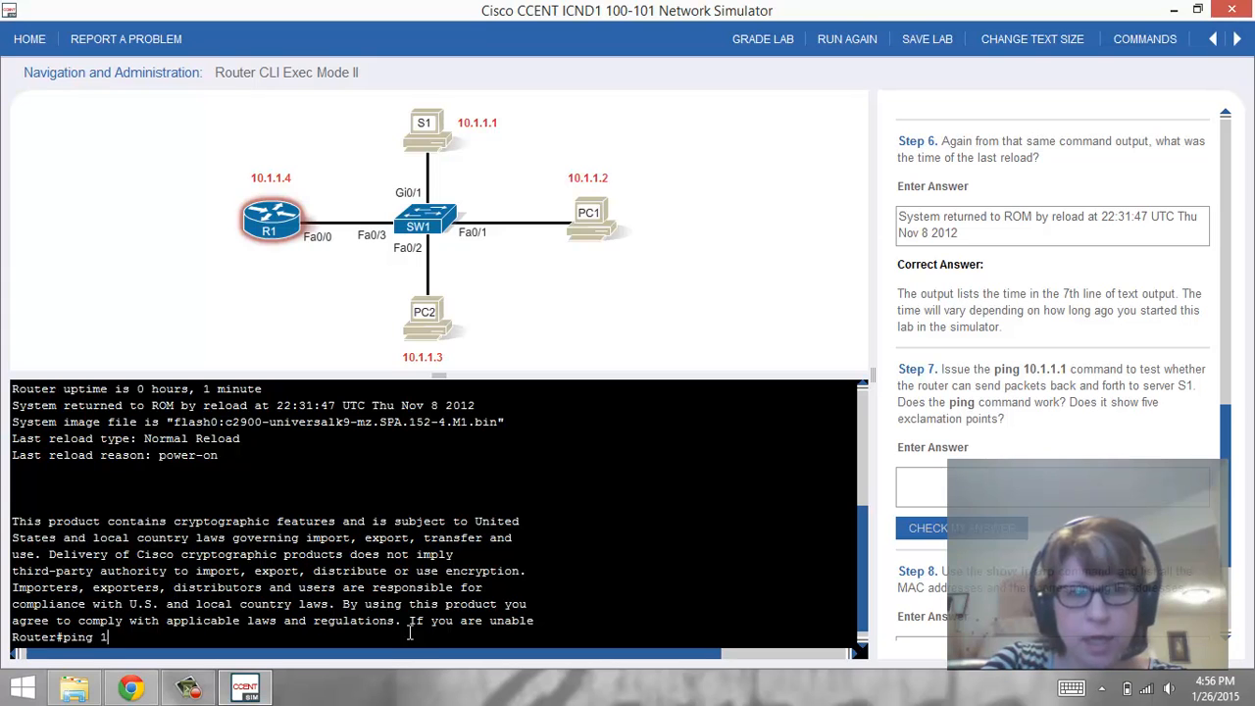
{"action": "type", "text": "0.1.1.1"}
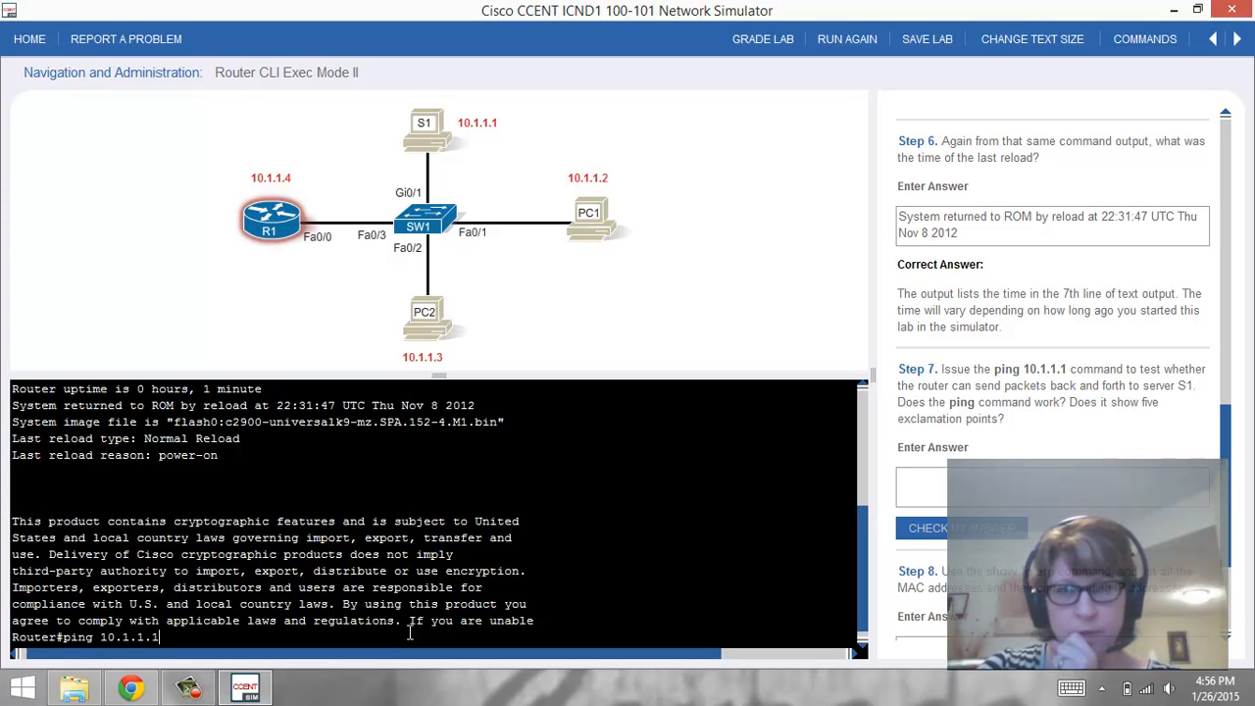
{"action": "key", "text": "Return"}
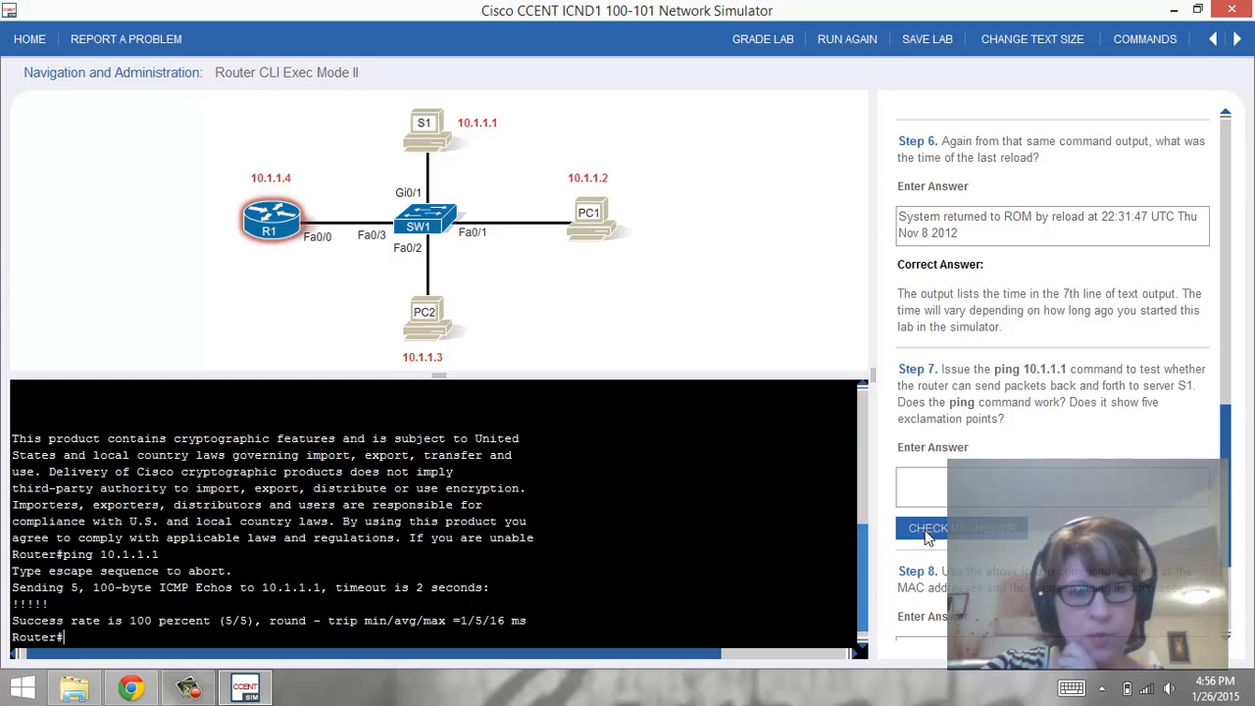
- Enter yes as the Step 7 answer and check it
{"action": "left_click", "coordinate": [953, 481]}
{"action": "type", "text": "y"}
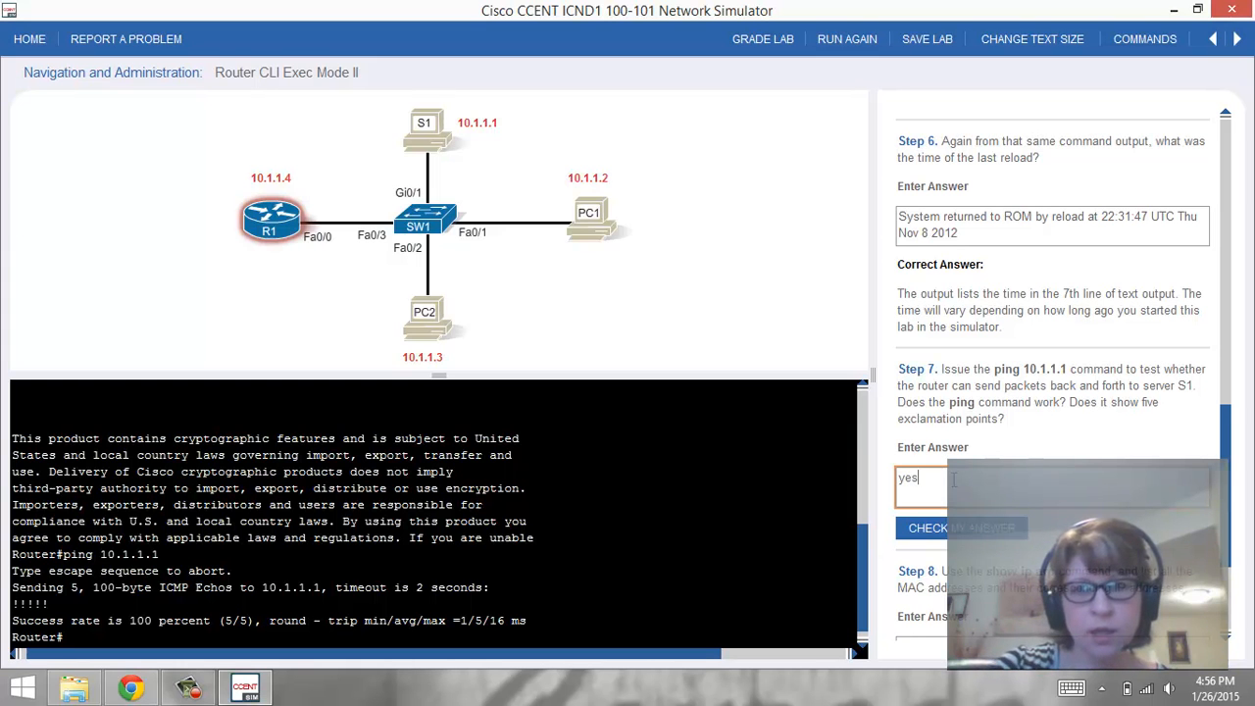
{"action": "type", "text": "es"}
{"action": "left_click", "coordinate": [968, 530]}
- Run the show ip arp command on R1 for Step 8
{"action": "scroll", "coordinate": [980, 509], "scroll_direction": "down", "scroll_amount": 1}
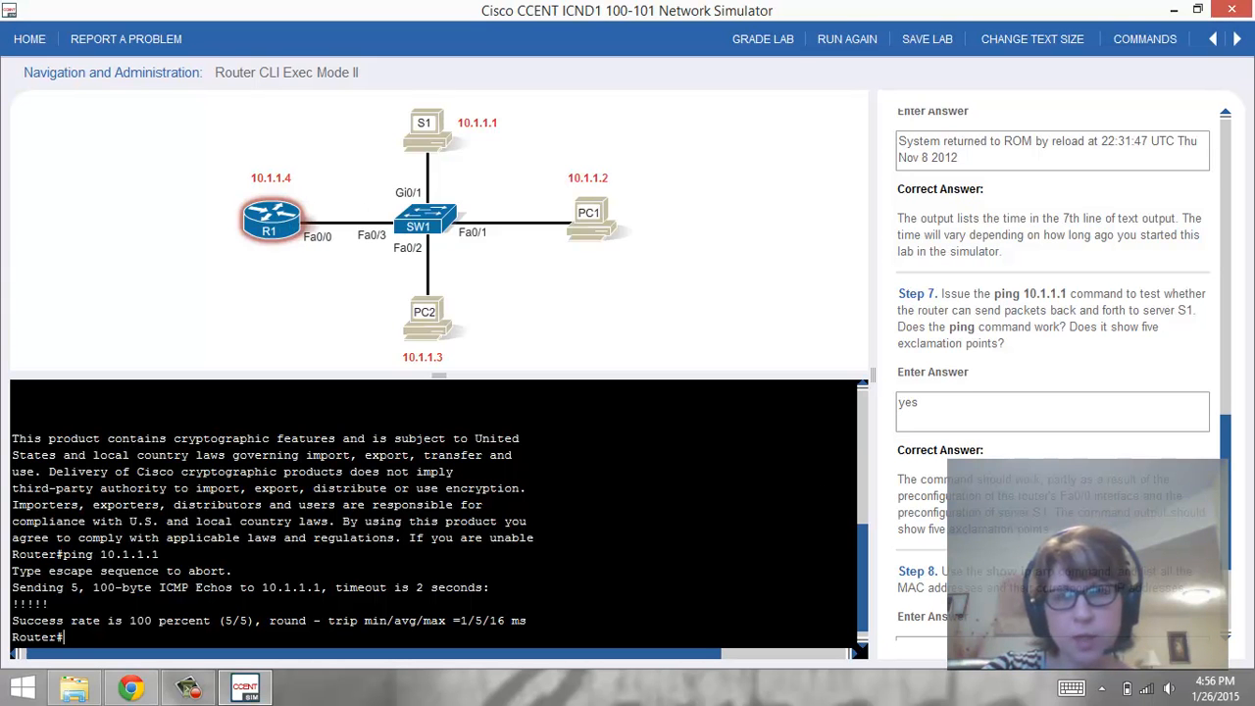
{"action": "scroll", "coordinate": [1093, 520], "scroll_direction": "down", "scroll_amount": 1}
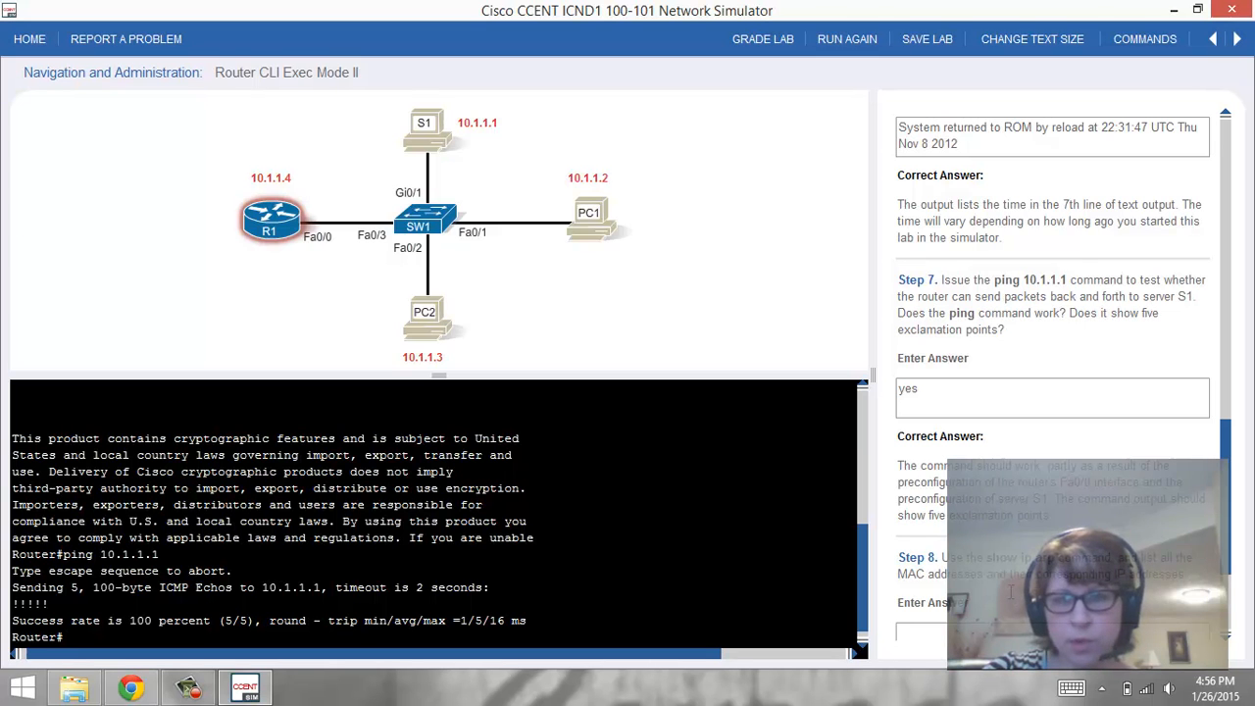
{"action": "scroll", "coordinate": [998, 576], "scroll_direction": "down", "scroll_amount": 3}
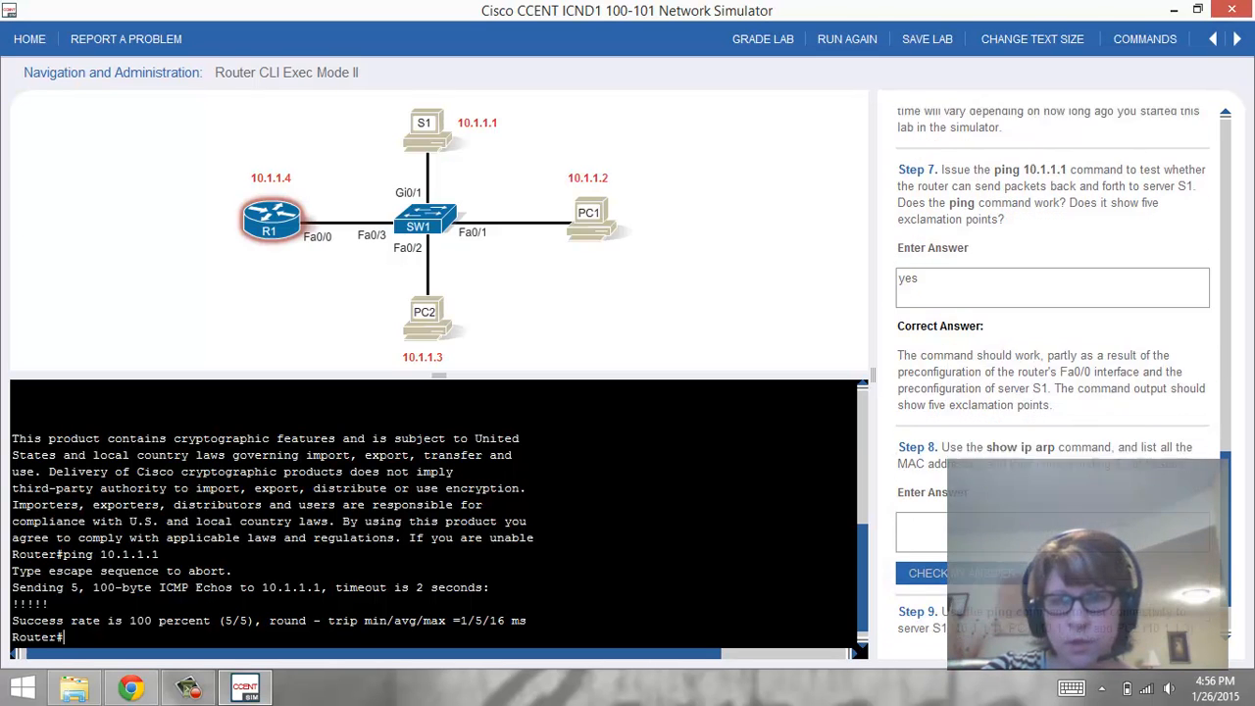
{"action": "scroll", "coordinate": [945, 504], "scroll_direction": "down", "scroll_amount": 1}
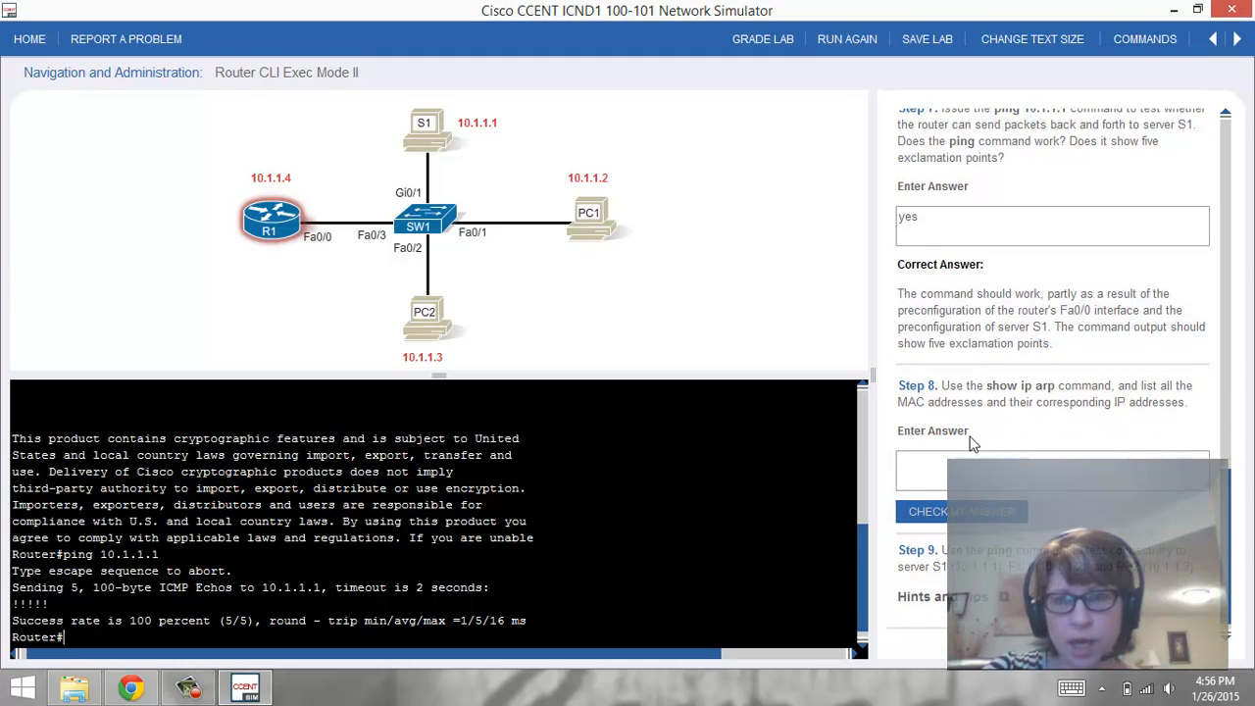
{"action": "left_click", "coordinate": [988, 471]}
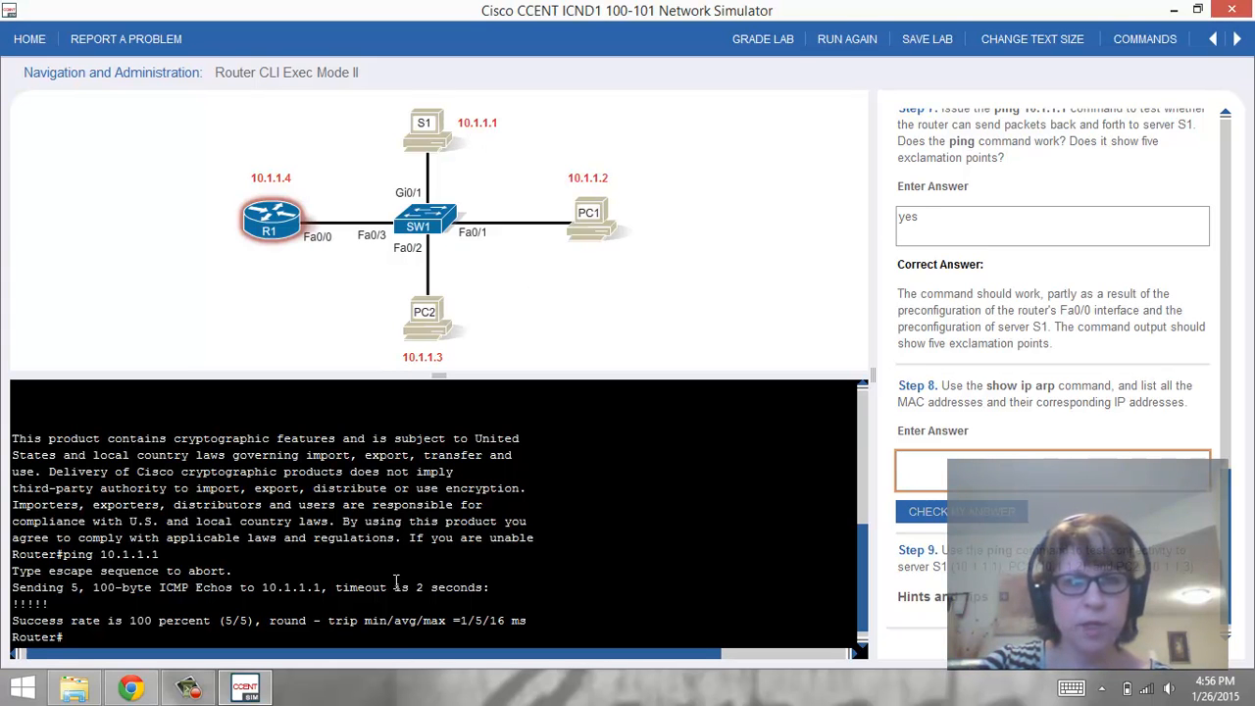
{"action": "left_click", "coordinate": [402, 644]}
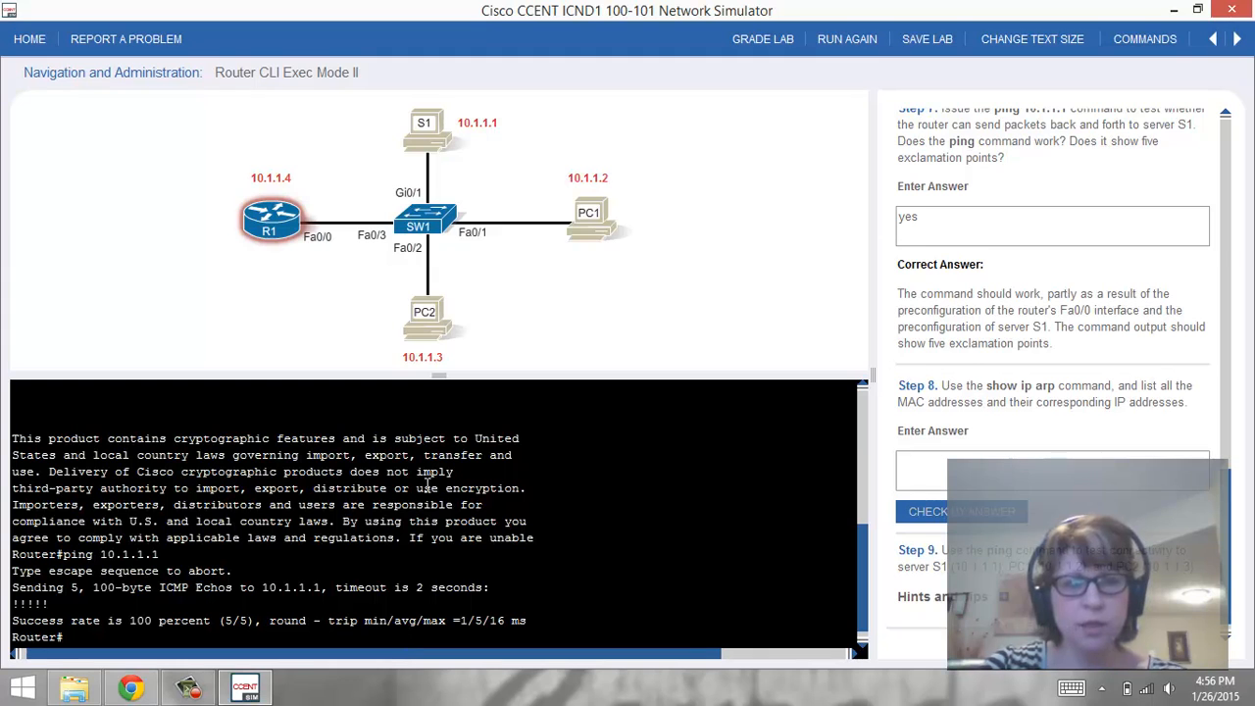
{"action": "type", "text": "show"}
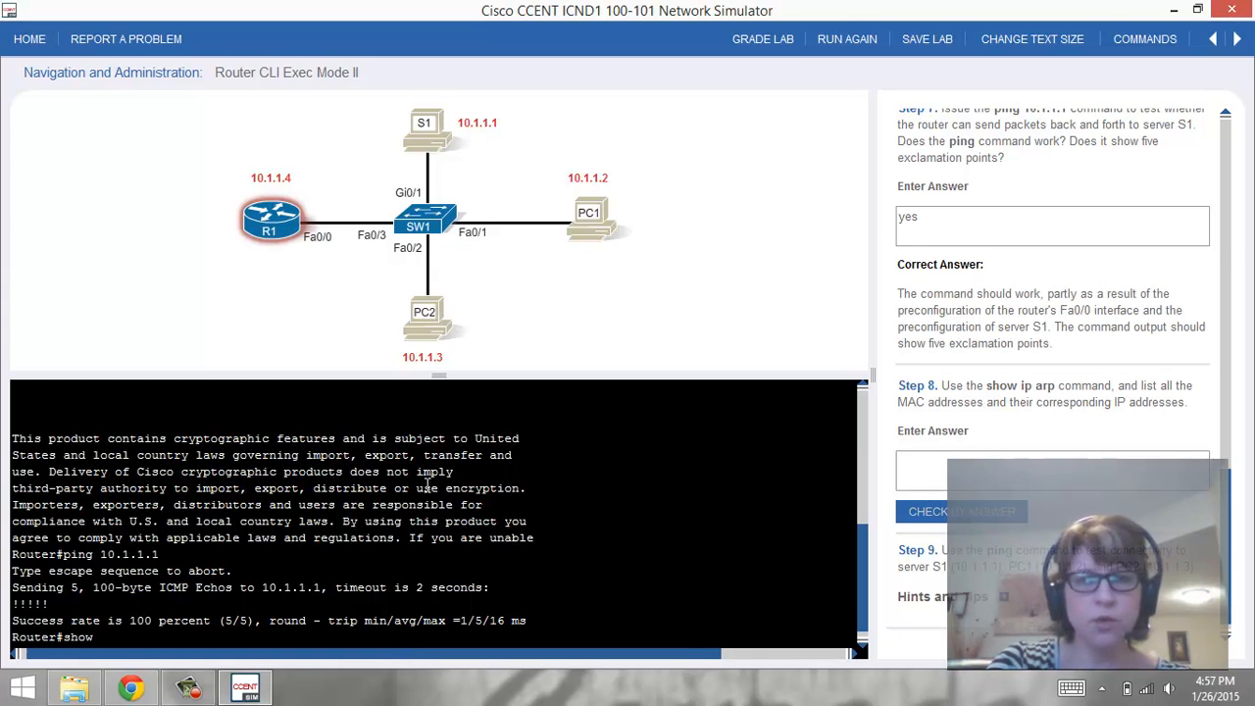
{"action": "type", "text": " ip arp"}
{"action": "key", "text": "Return"}
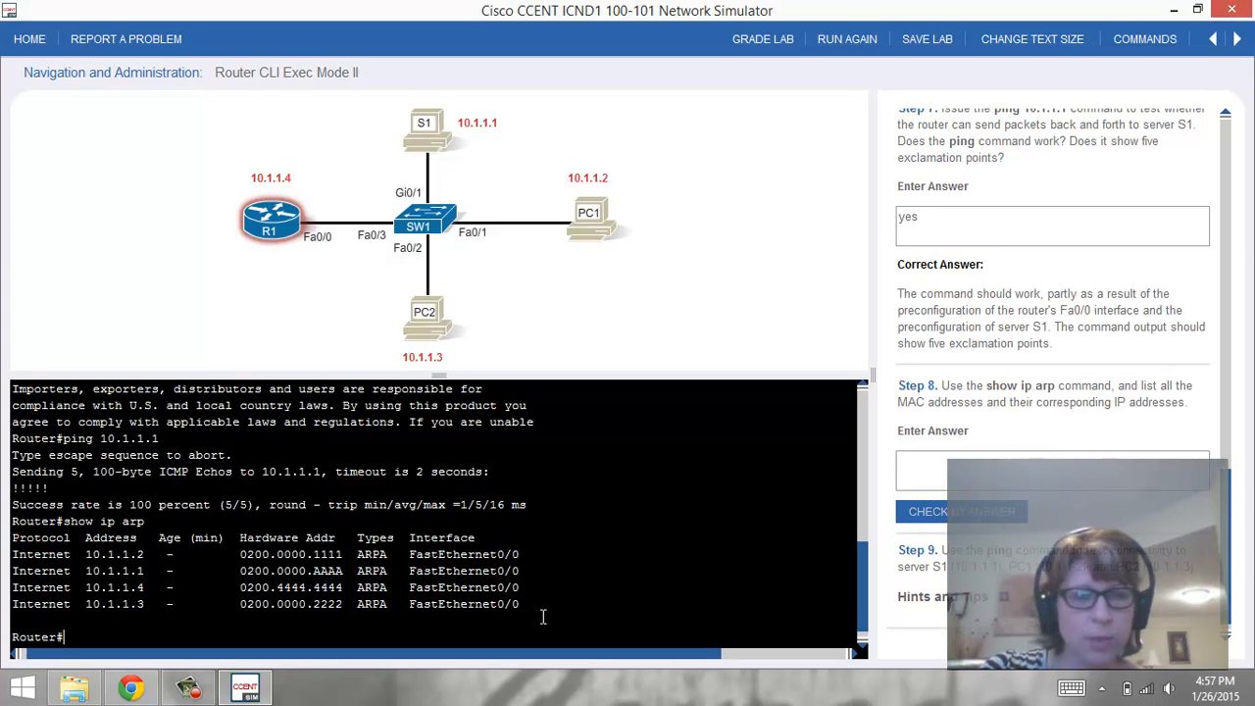
- Answer Step 8 with the four ARP table entries copied from the terminal output, and check the answer
{"action": "left_click_drag", "start_coordinate": [534, 604], "coordinate": [3, 561]}
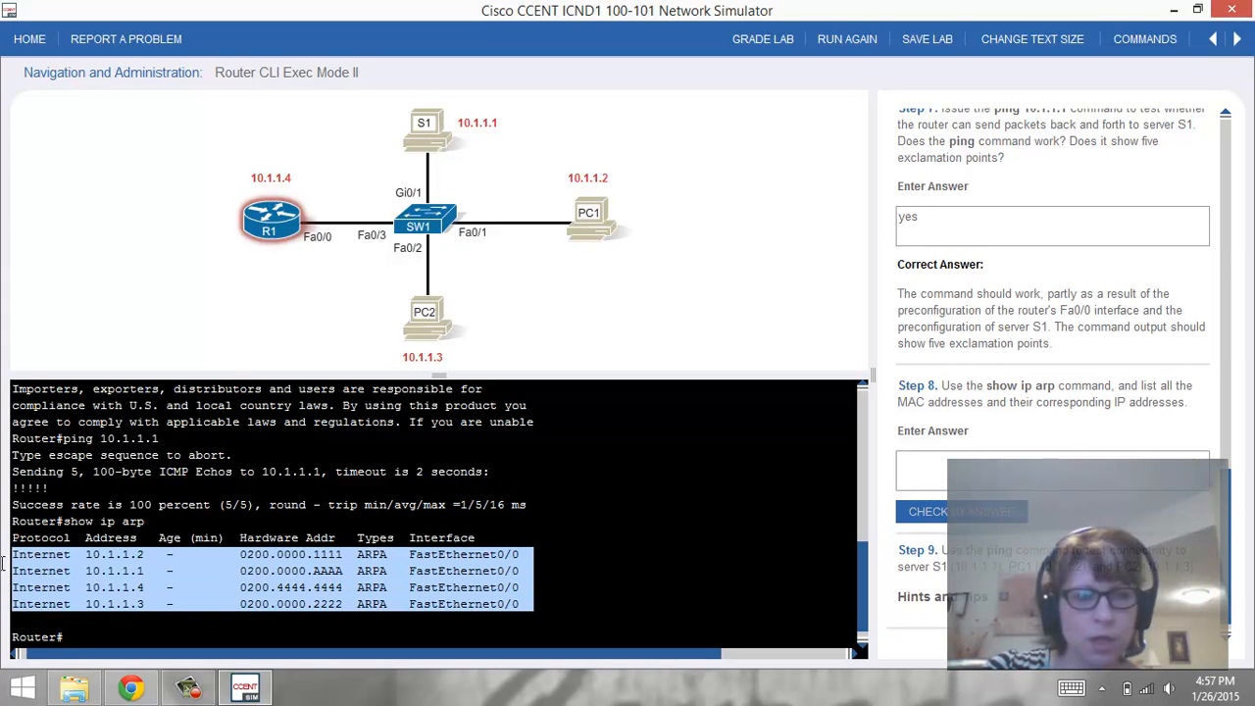
{"action": "right_click", "coordinate": [63, 568]}
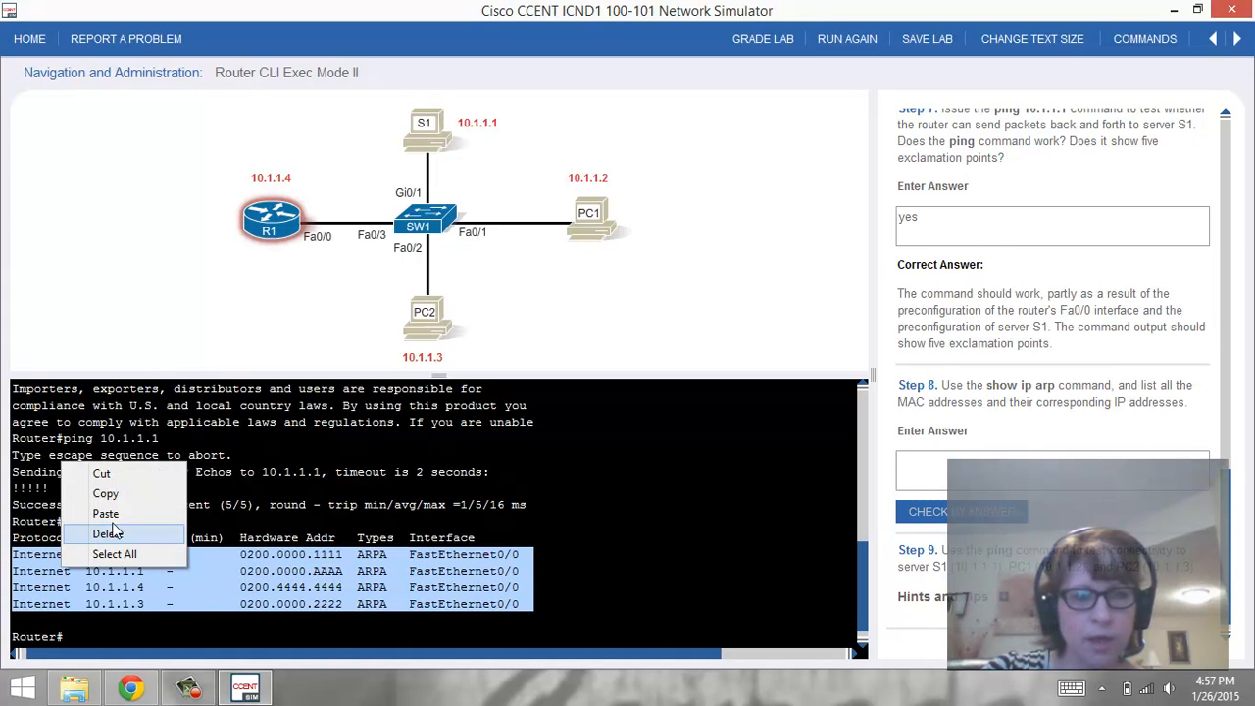
{"action": "left_click", "coordinate": [116, 497]}
{"action": "left_click", "coordinate": [949, 461]}
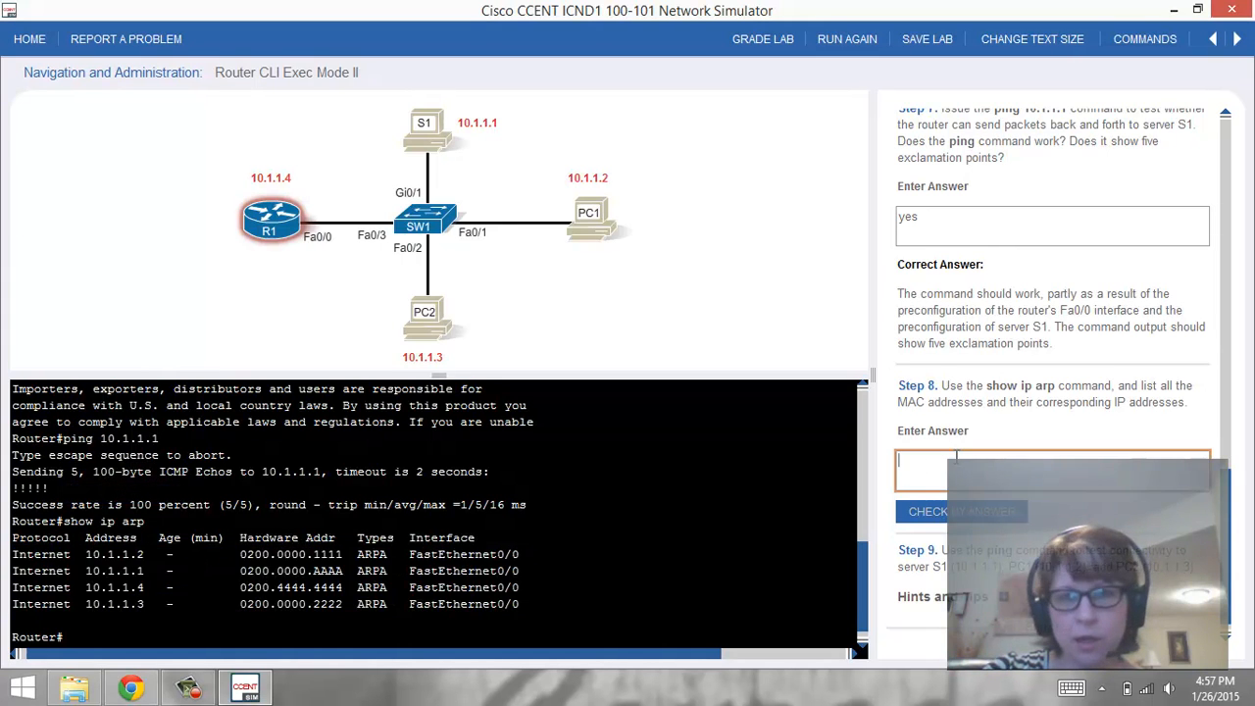
{"action": "right_click", "coordinate": [957, 457]}
{"action": "left_click", "coordinate": [990, 509]}
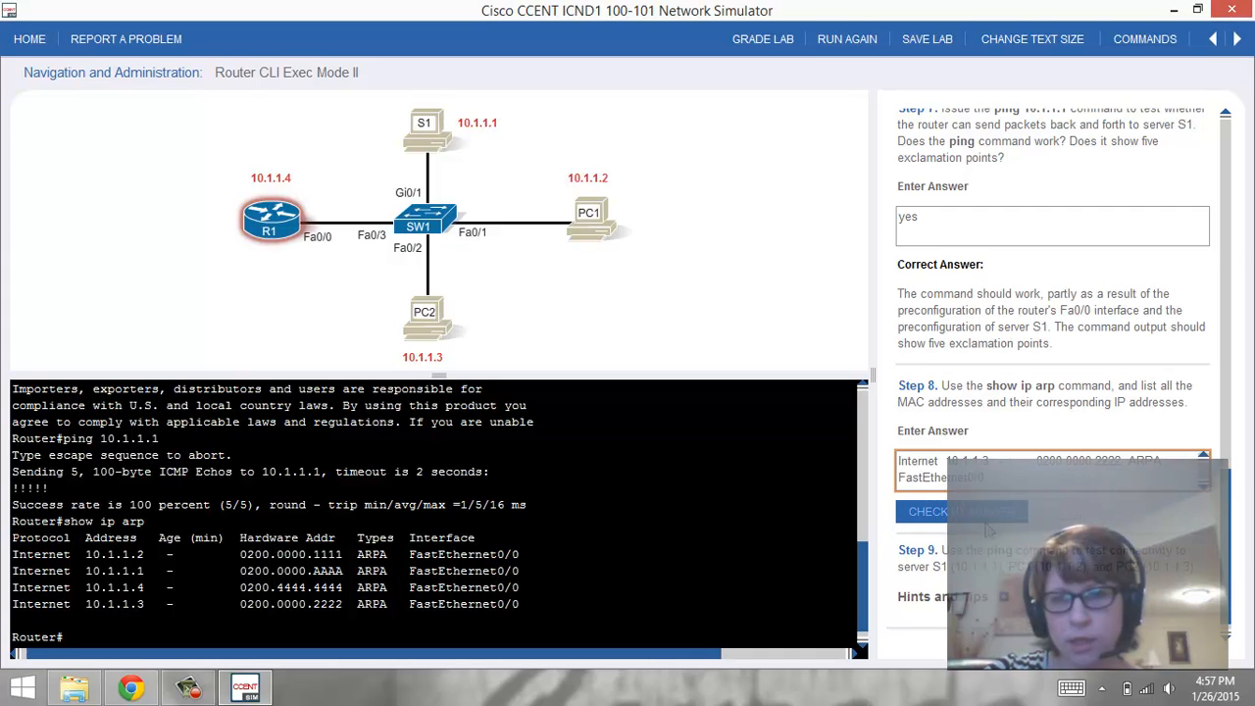
{"action": "left_click", "coordinate": [988, 525]}
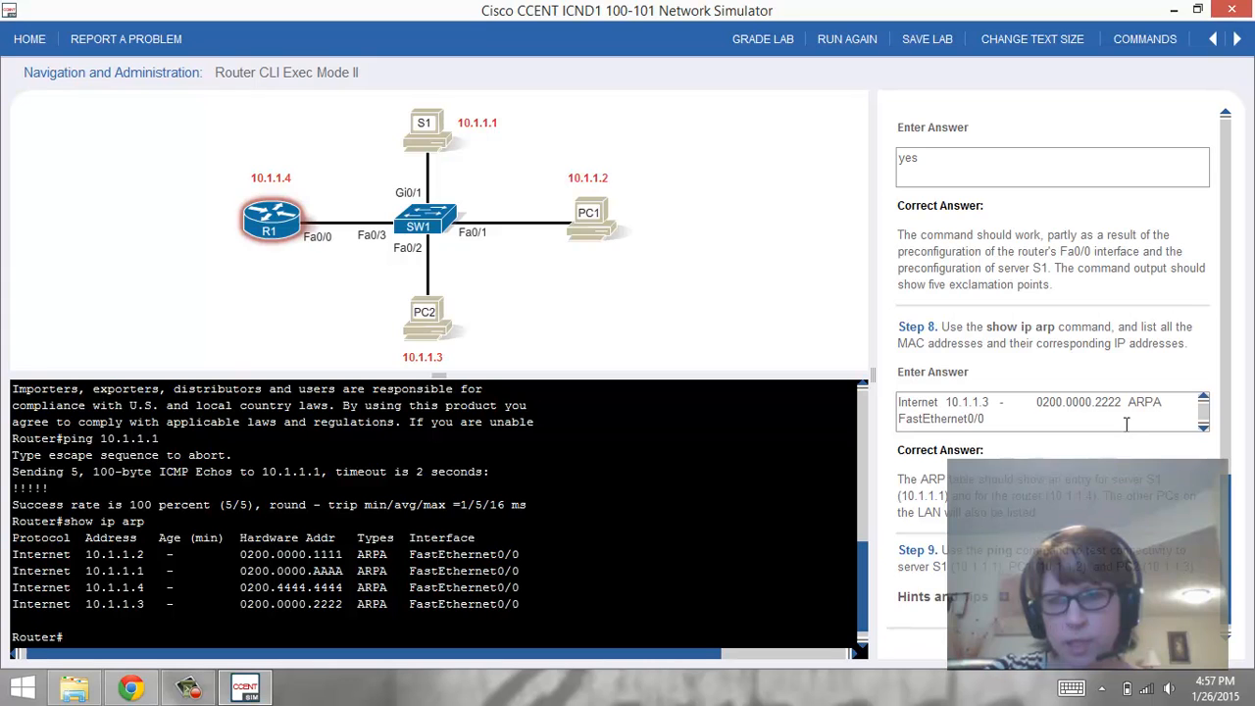
- Run ping 10.1.1.1 on R1 to test connectivity to server S1 for Step 9
{"action": "scroll", "coordinate": [1126, 422], "scroll_direction": "up", "scroll_amount": 3}
{"action": "scroll", "coordinate": [1126, 422], "scroll_direction": "down", "scroll_amount": 2}
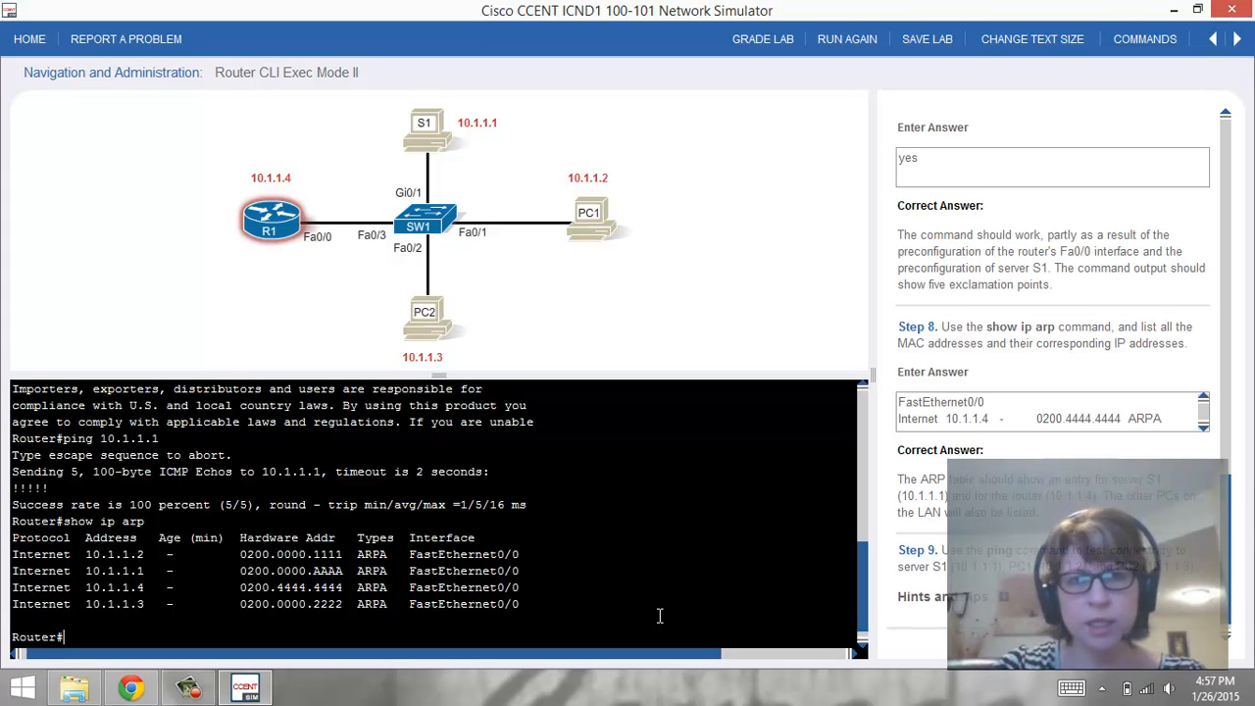
{"action": "type", "text": "ping"}
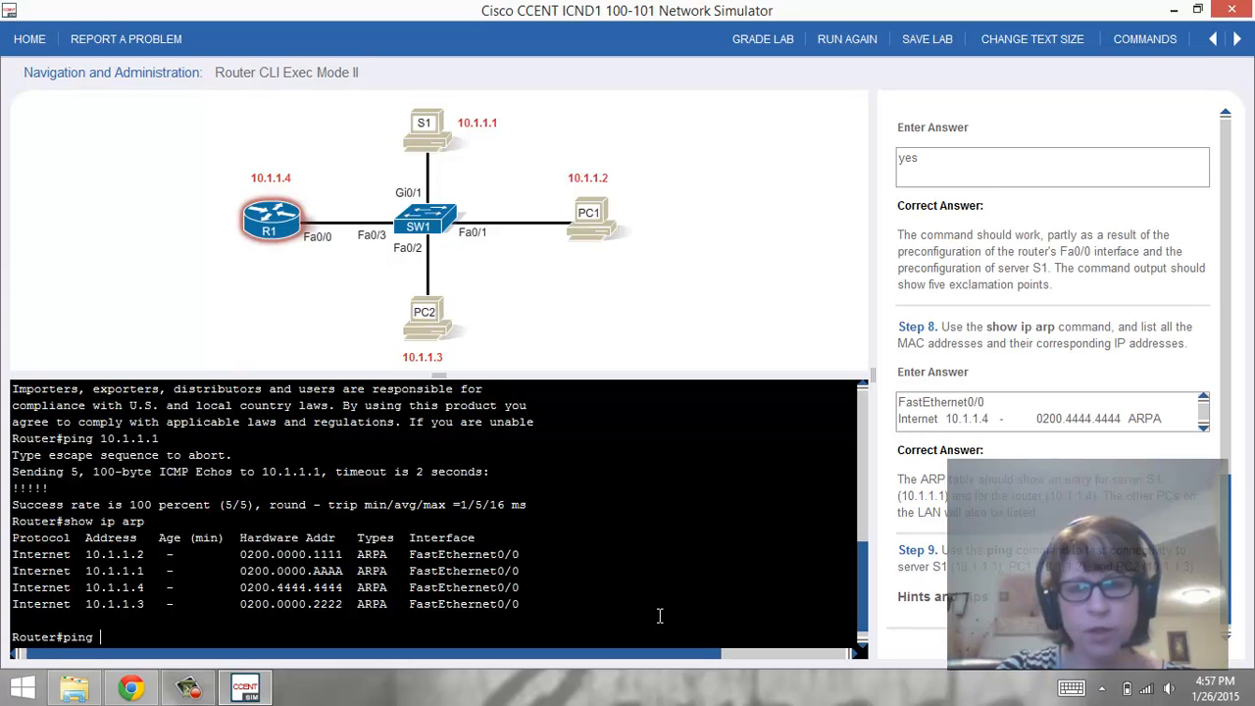
{"action": "type", "text": " 10.1.1."}
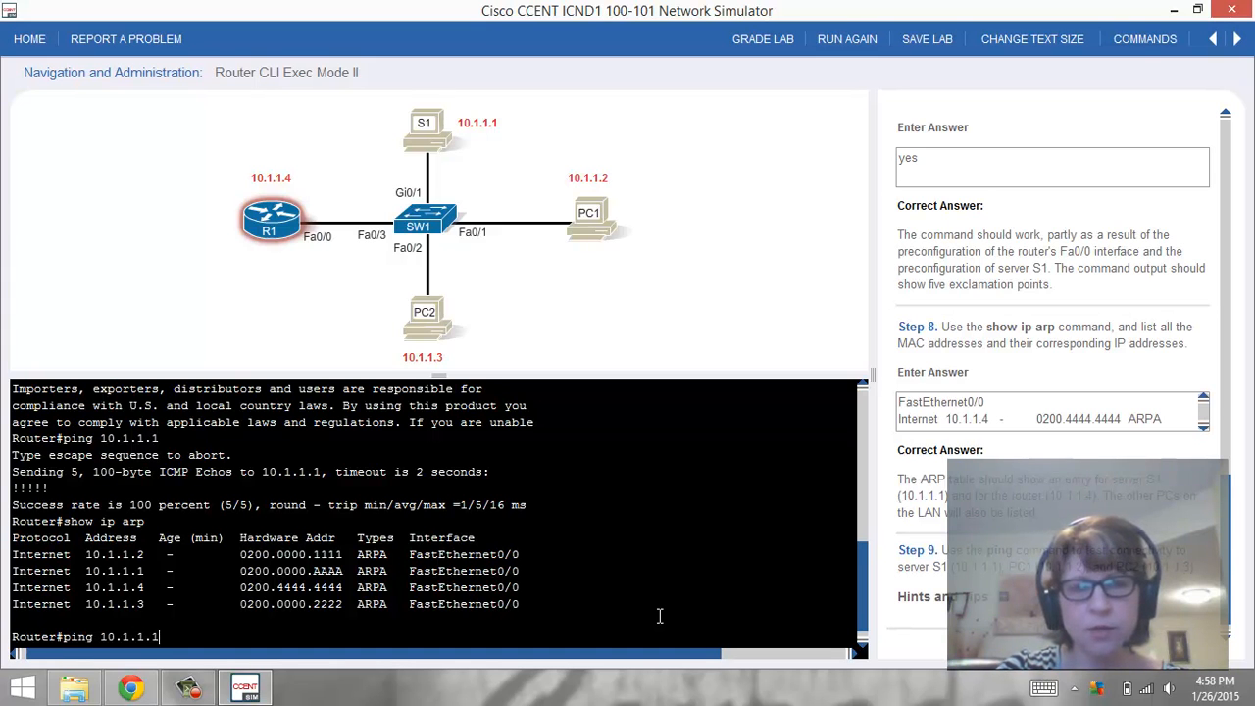
{"action": "type", "text": "1"}
{"action": "key", "text": "Return"}
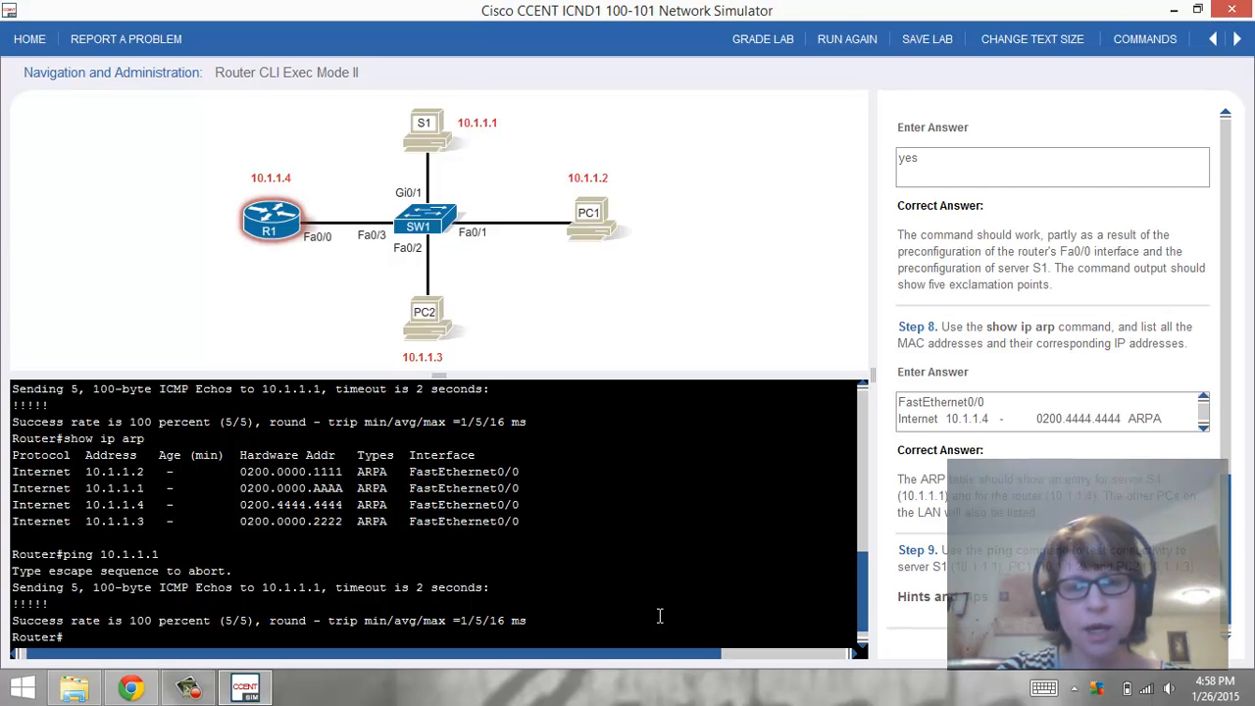
- Run ping 10.1.1.2 on R1 to test connectivity to PC1
{"action": "type", "text": "ping"}
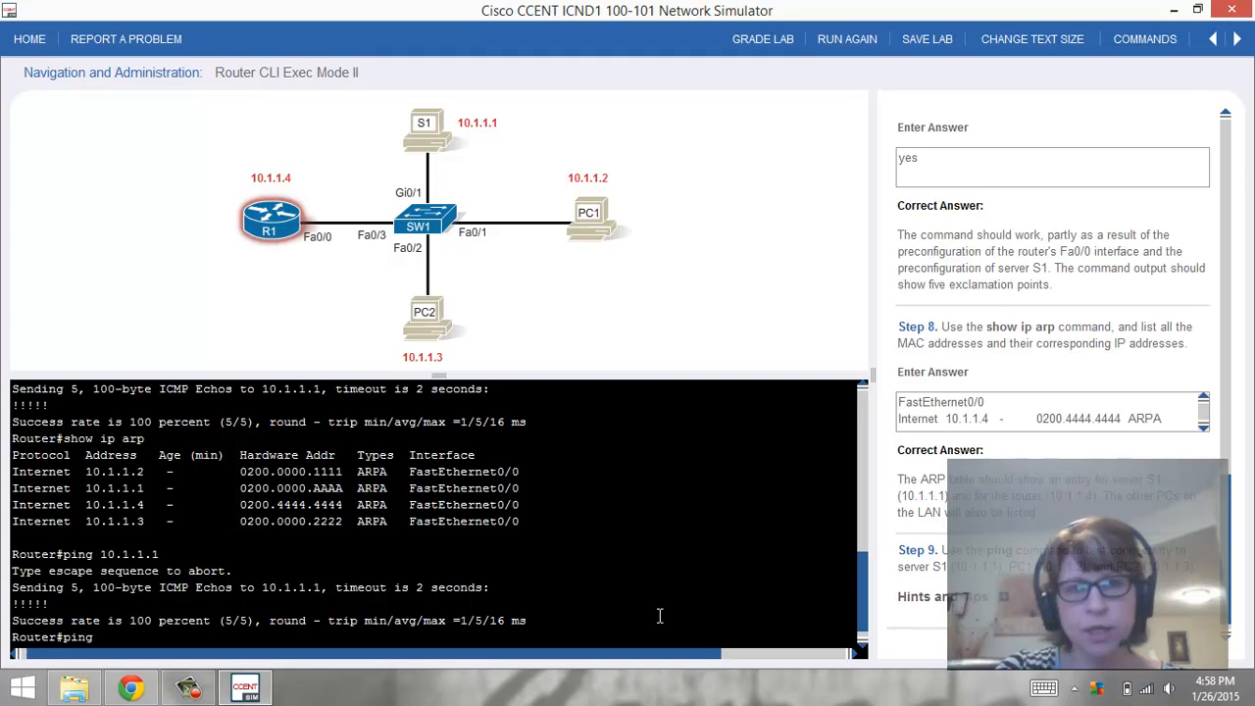
{"action": "type", "text": " 10.1."}
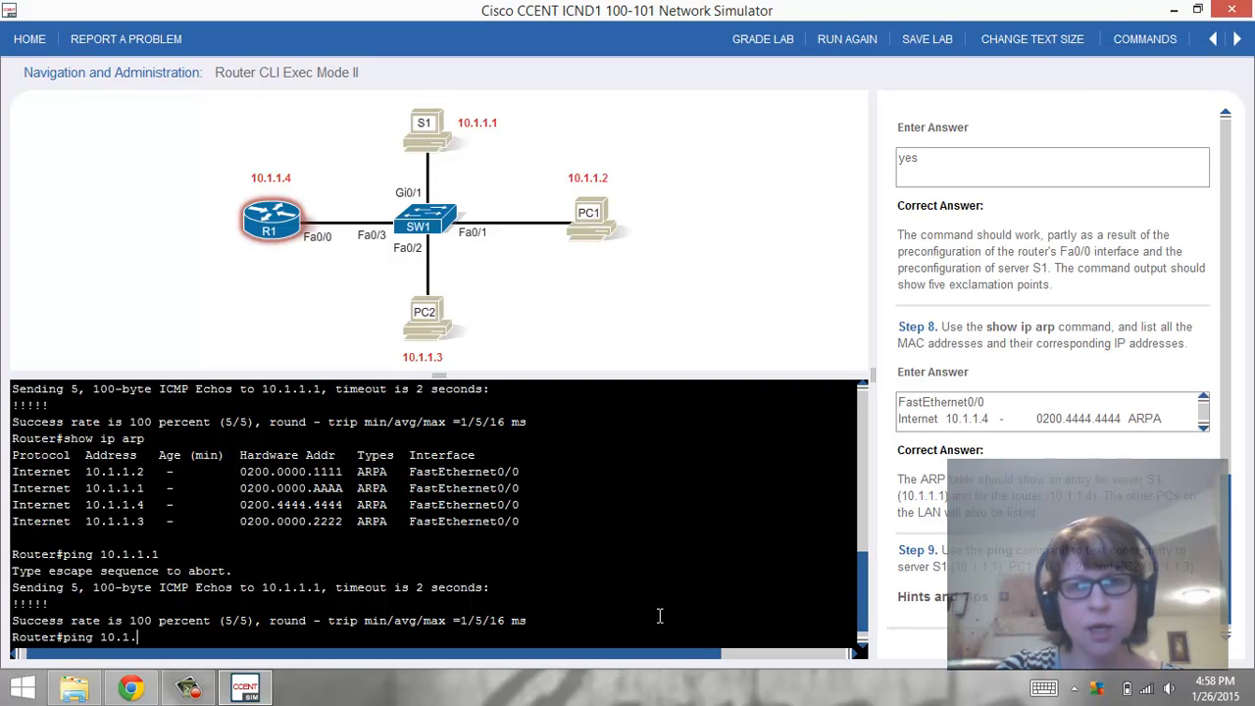
{"action": "type", "text": "1.2"}
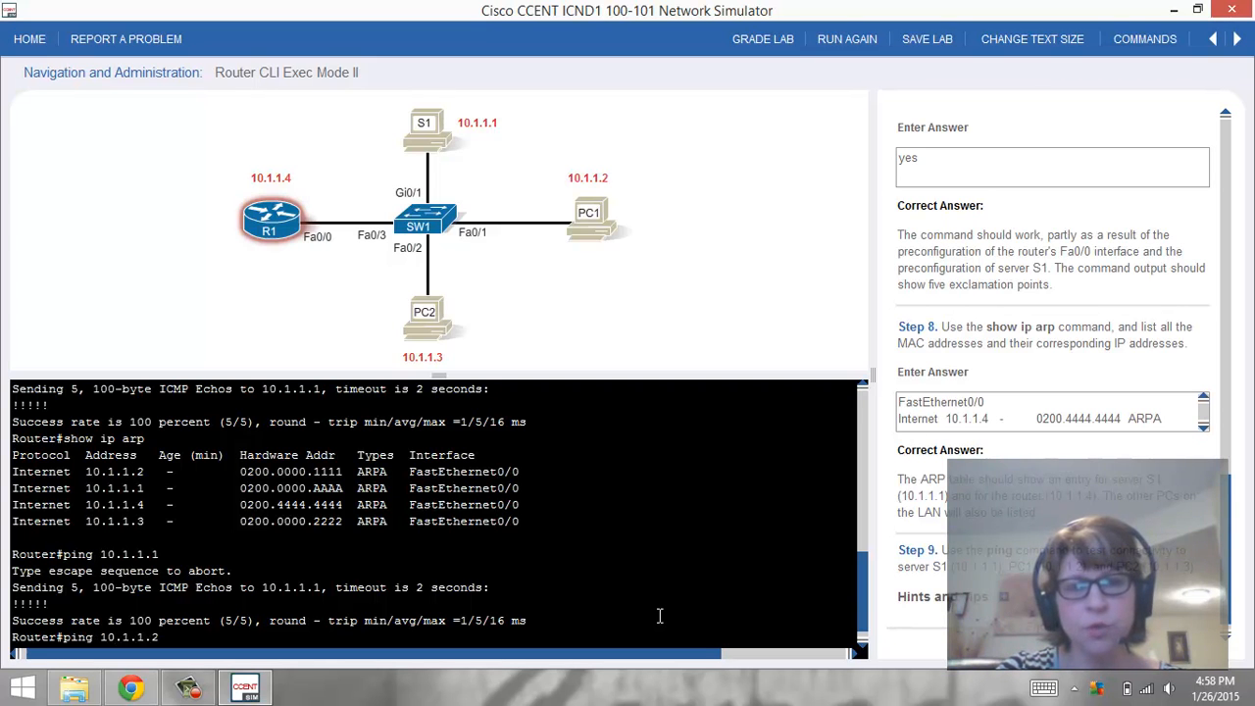
{"action": "key", "text": "Return"}
- Run ping 10.1.1.3 on R1 to test connectivity to PC2, and show the Step 9 hint
{"action": "type", "text": "ping 10."}
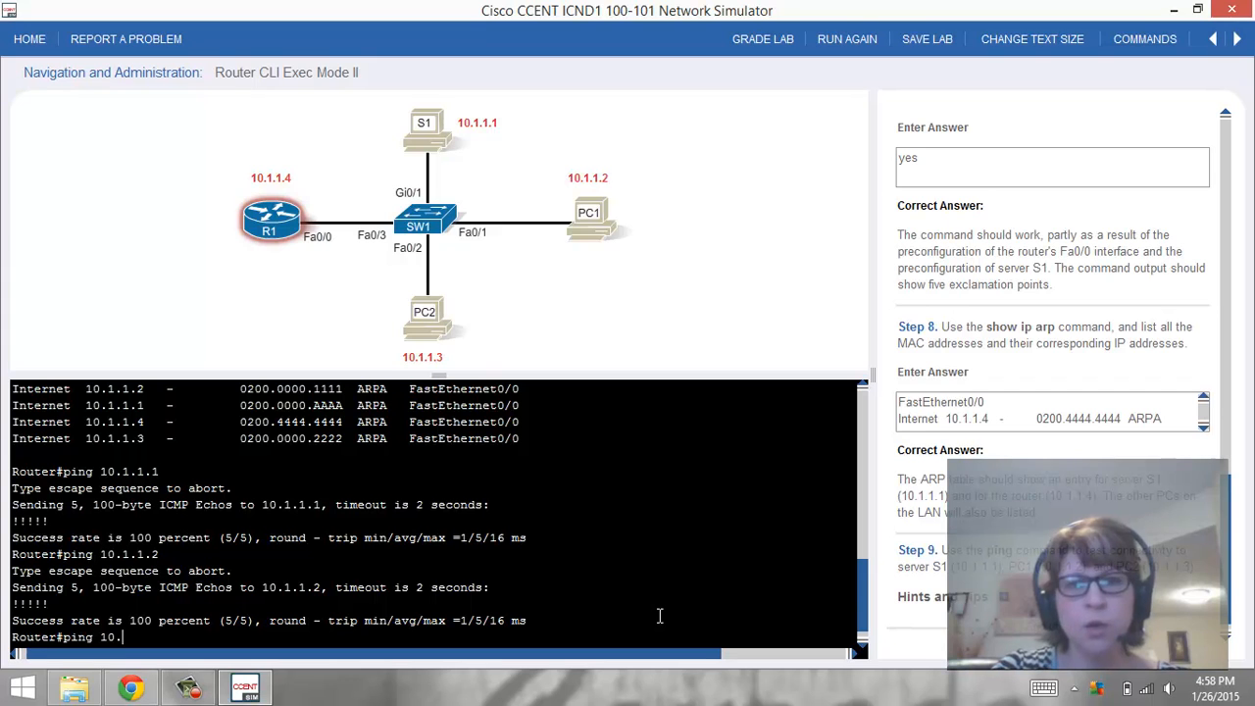
{"action": "type", "text": "1.1.3"}
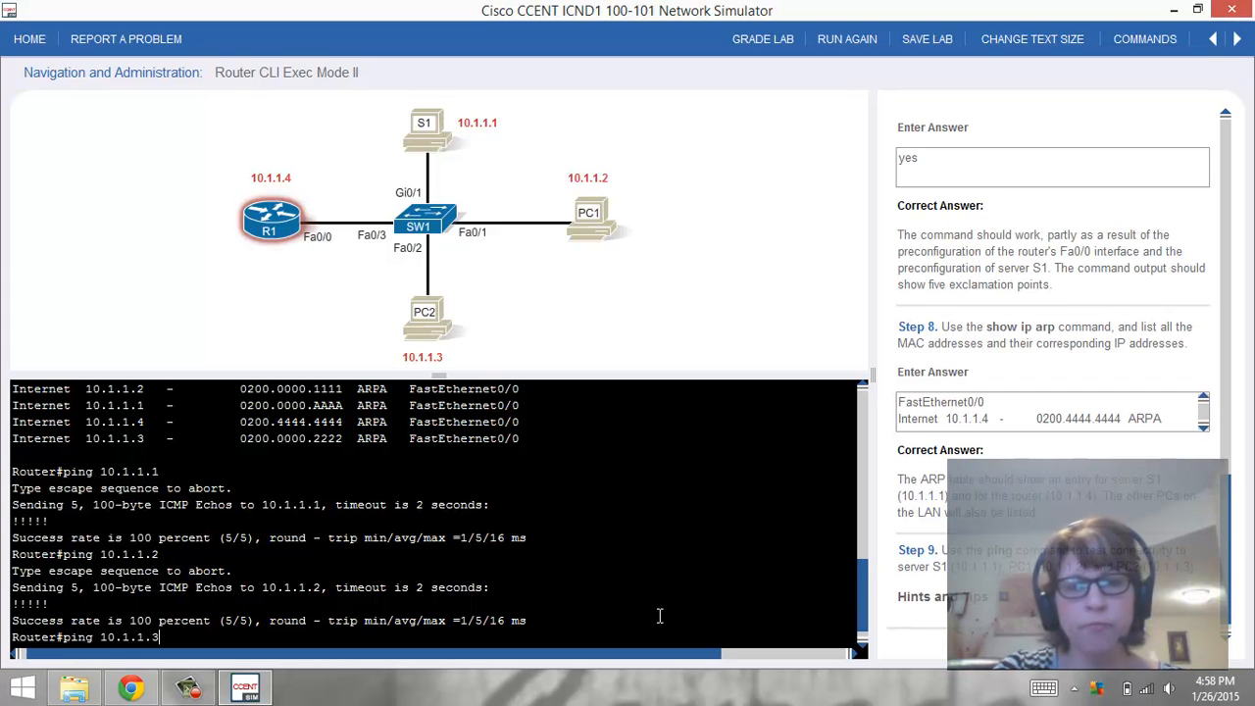
{"action": "key", "text": "Return"}
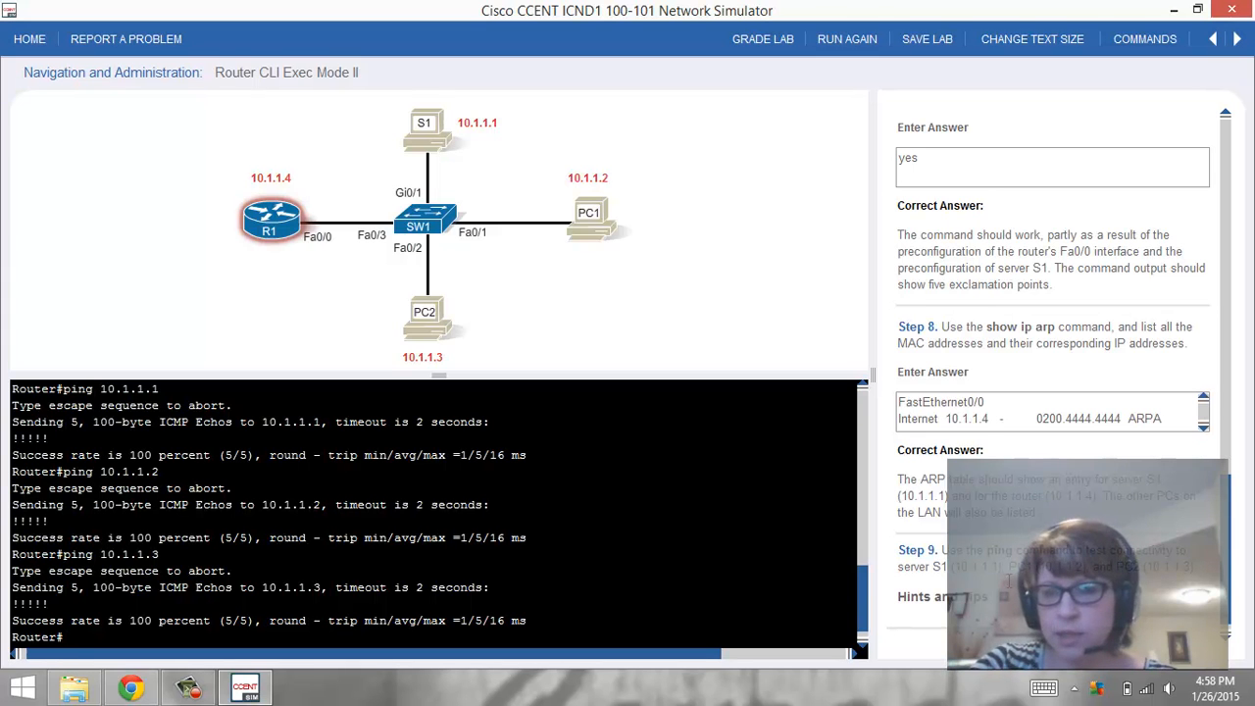
{"action": "scroll", "coordinate": [1007, 598], "scroll_direction": "down", "scroll_amount": 1}
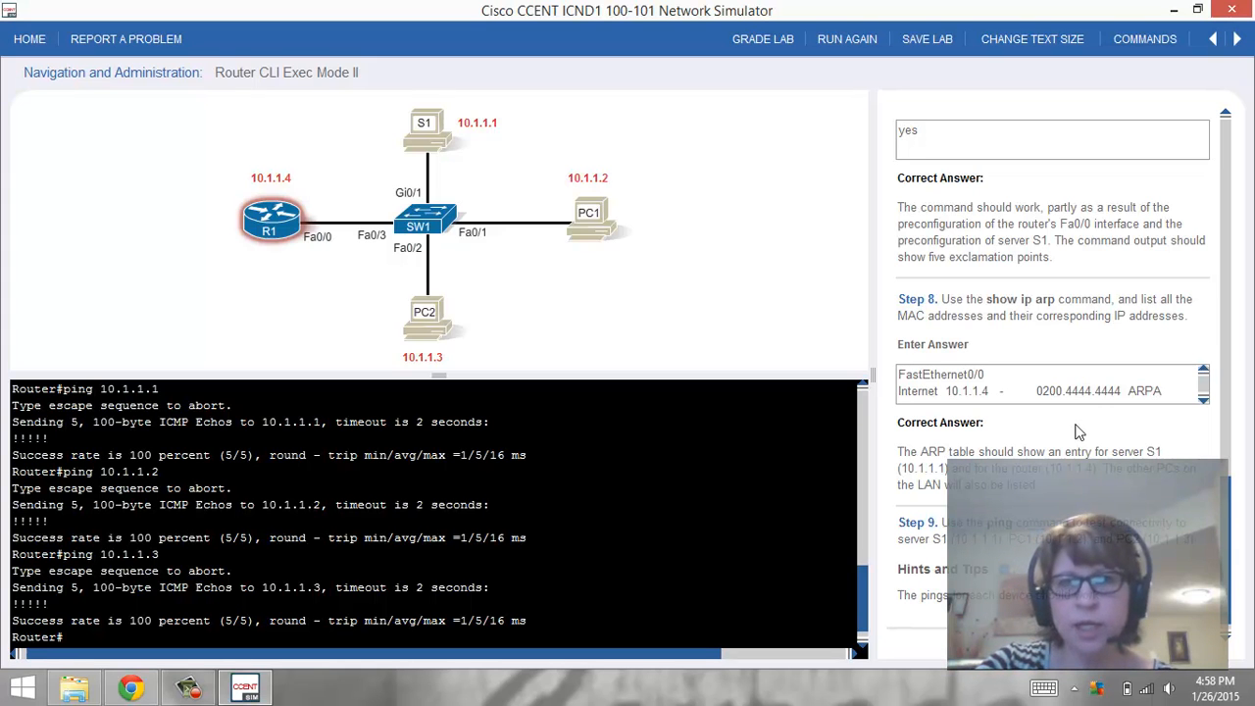
- Save the lab as Router CLI Exec Mode II.cfg in the Saved Labs folder
{"action": "left_click", "coordinate": [931, 49]}
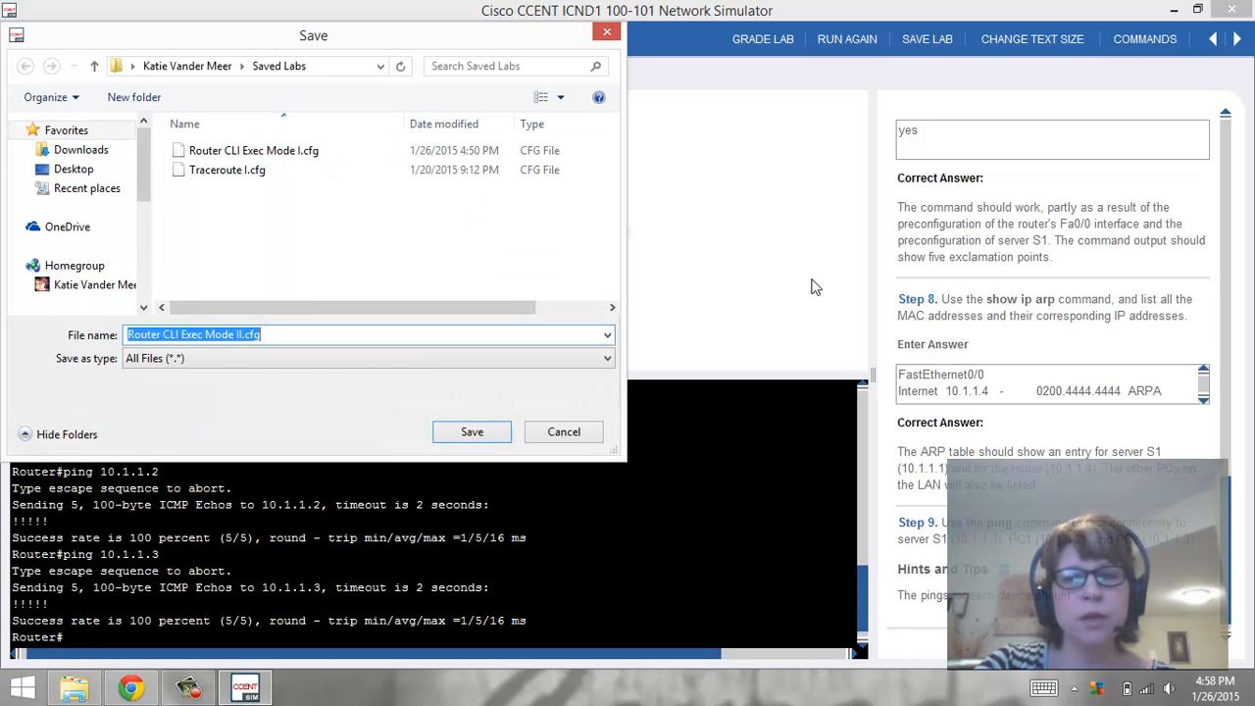
{"action": "left_click", "coordinate": [473, 431]}
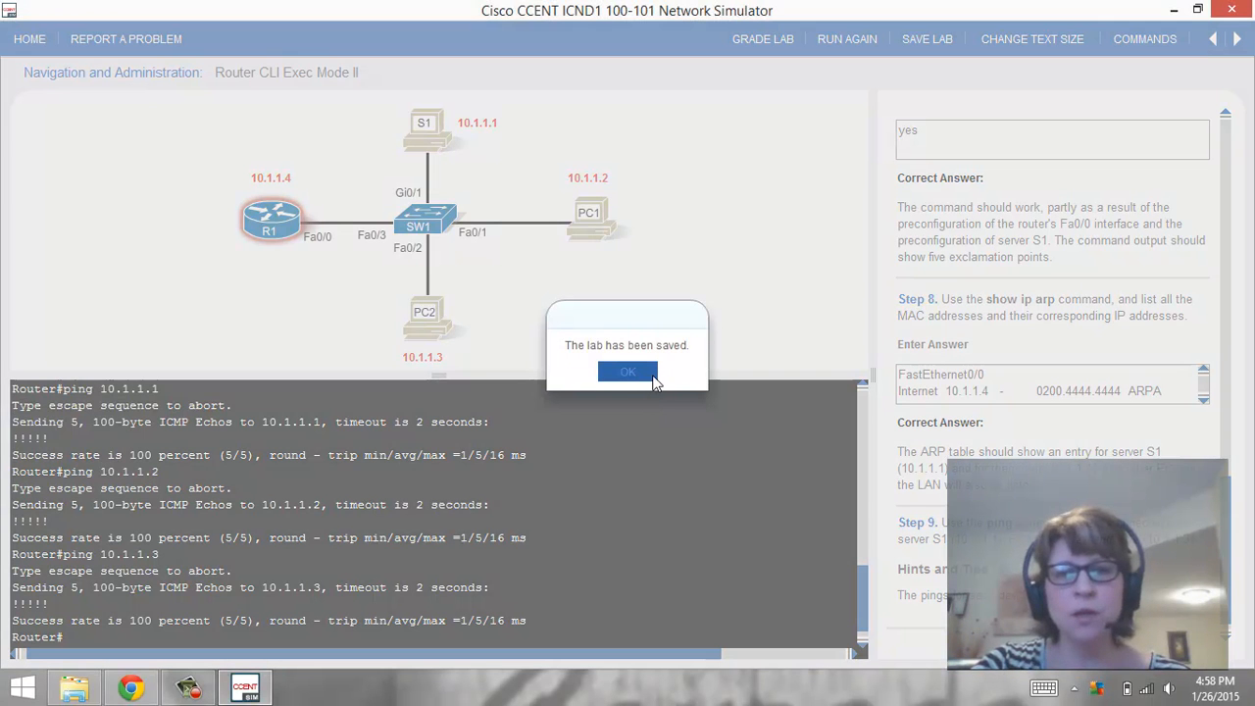
{"action": "left_click", "coordinate": [647, 375]}
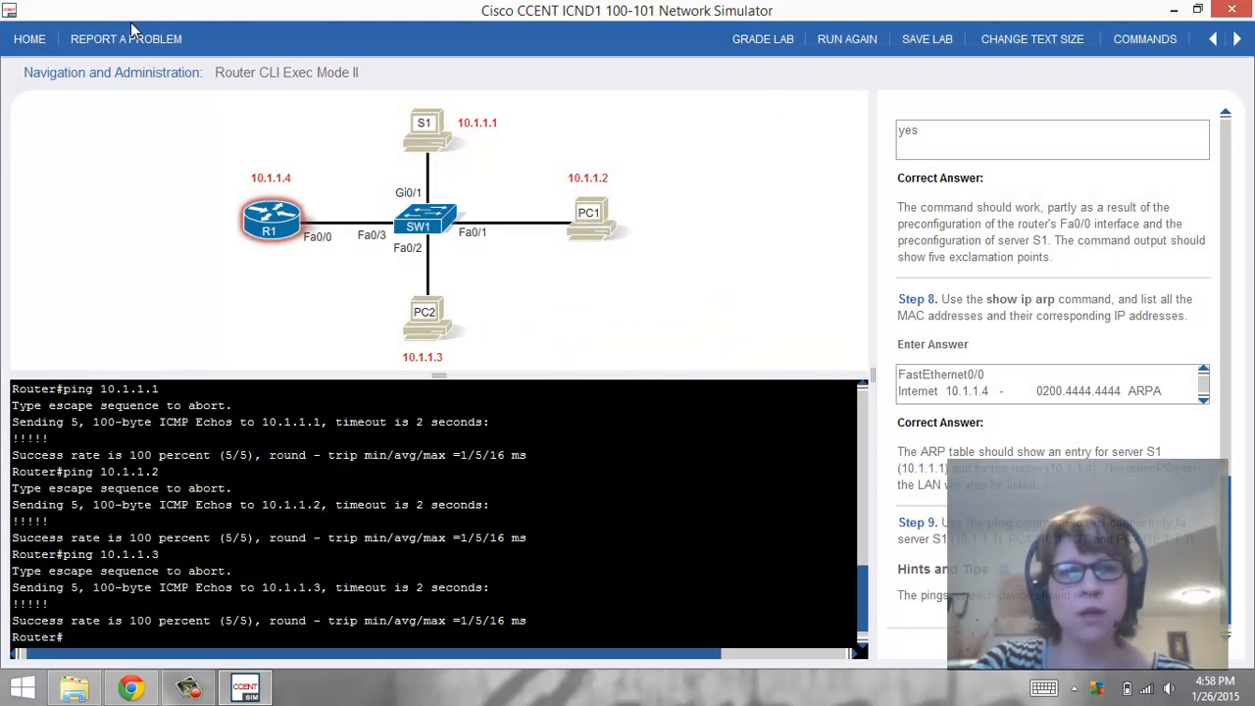
- Grade the Router CLI Exec Mode II lab and return to the lab list
{"action": "left_click", "coordinate": [757, 41]}
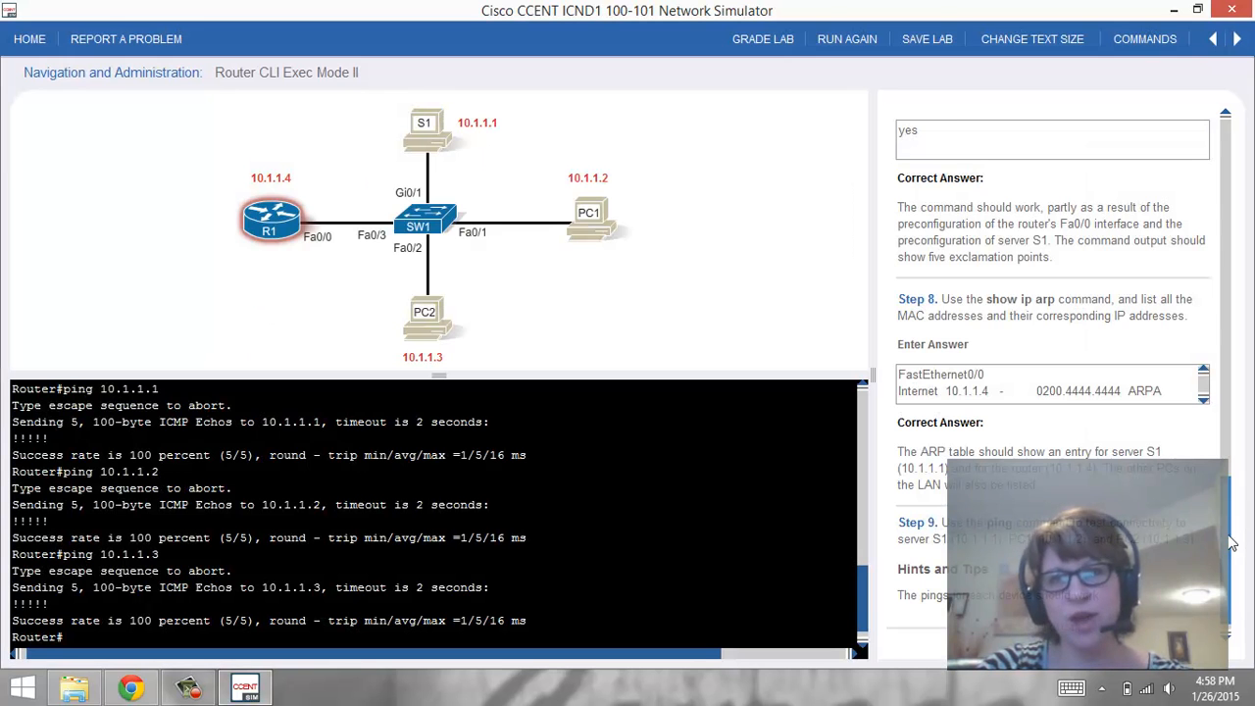
{"action": "left_click_drag", "start_coordinate": [1229, 540], "coordinate": [1228, 88]}
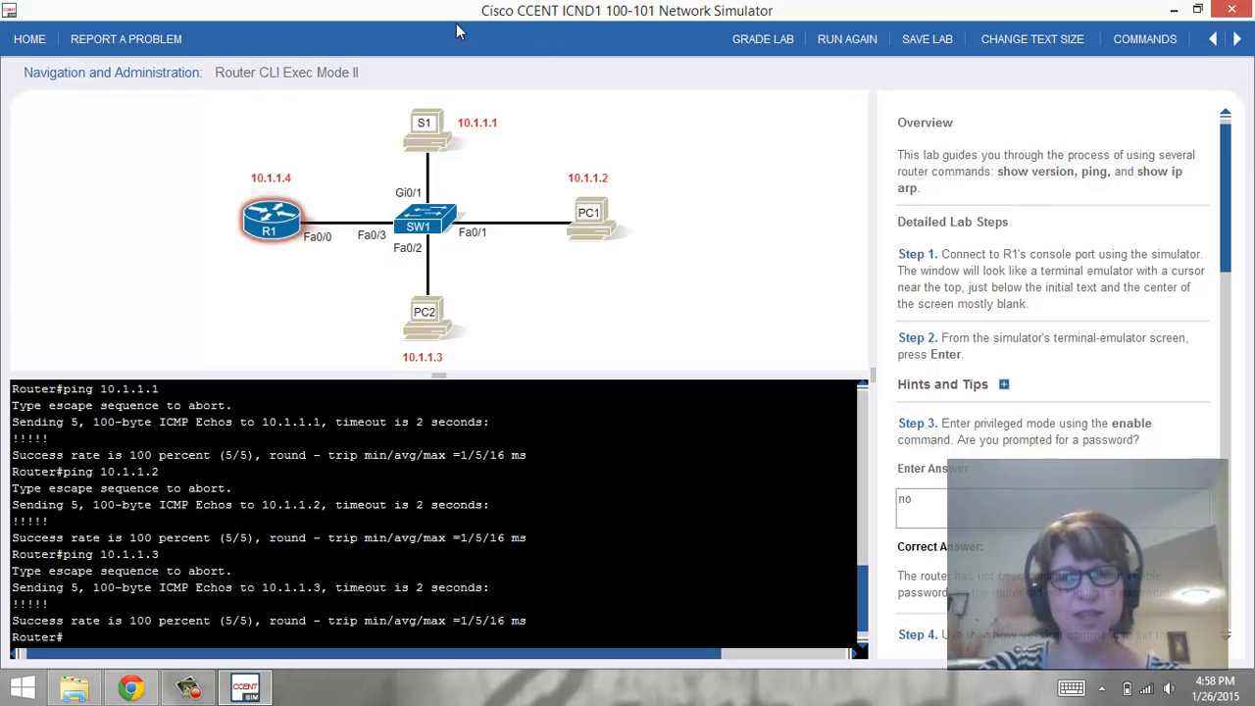
{"action": "left_click", "coordinate": [28, 39]}
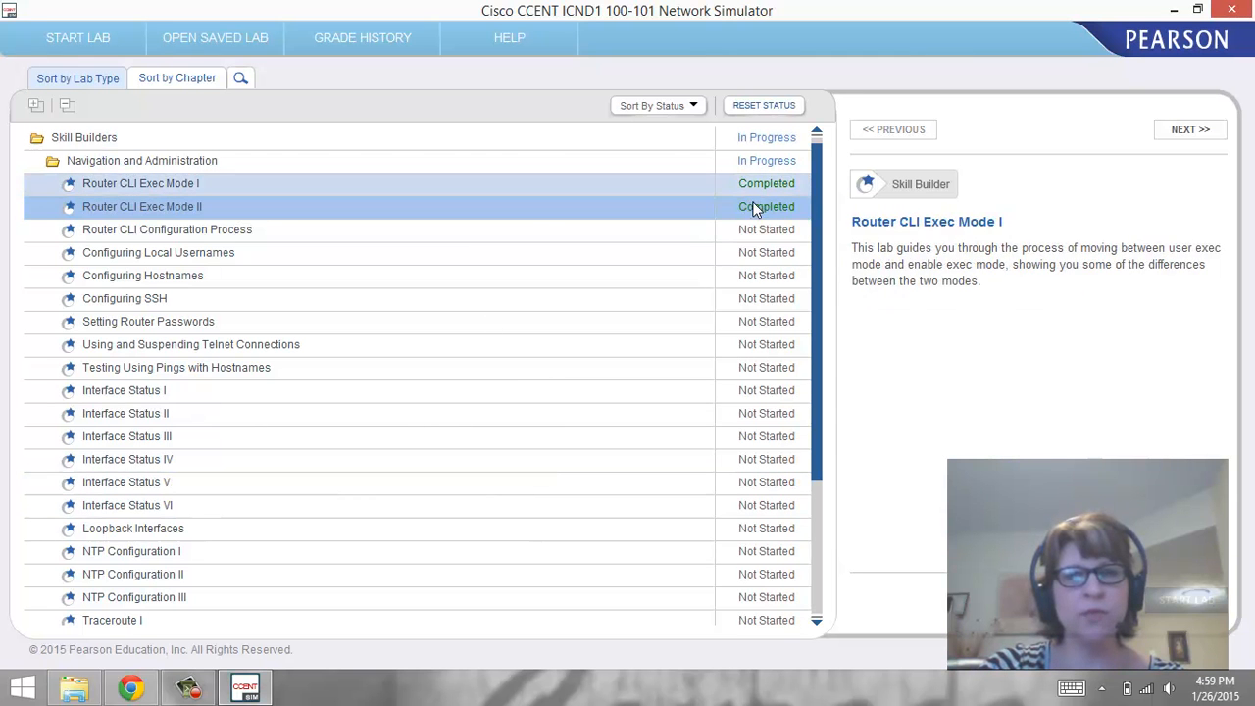
- Select the Router CLI Configuration Process lab and look through the Navigation and Administration labs with their statuses
{"action": "left_click", "coordinate": [628, 234]}
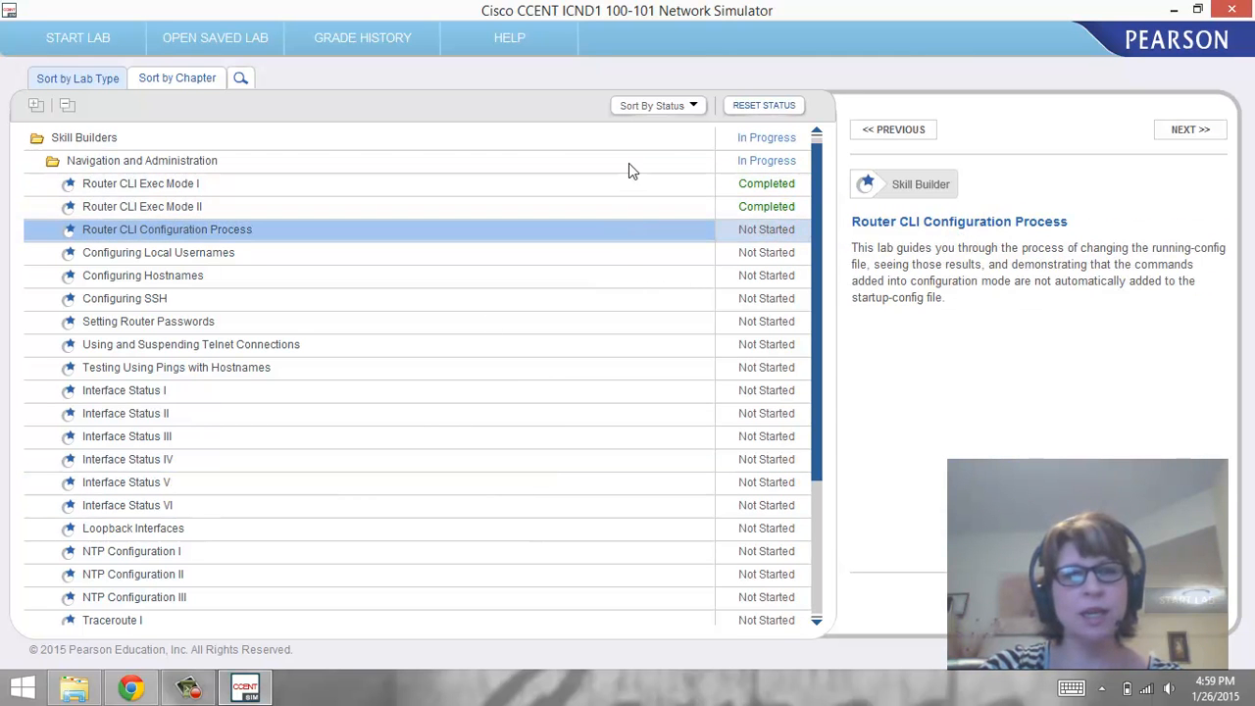
{"action": "scroll", "coordinate": [434, 440], "scroll_direction": "down", "scroll_amount": 3}
{"action": "scroll", "coordinate": [436, 443], "scroll_direction": "up", "scroll_amount": 3}
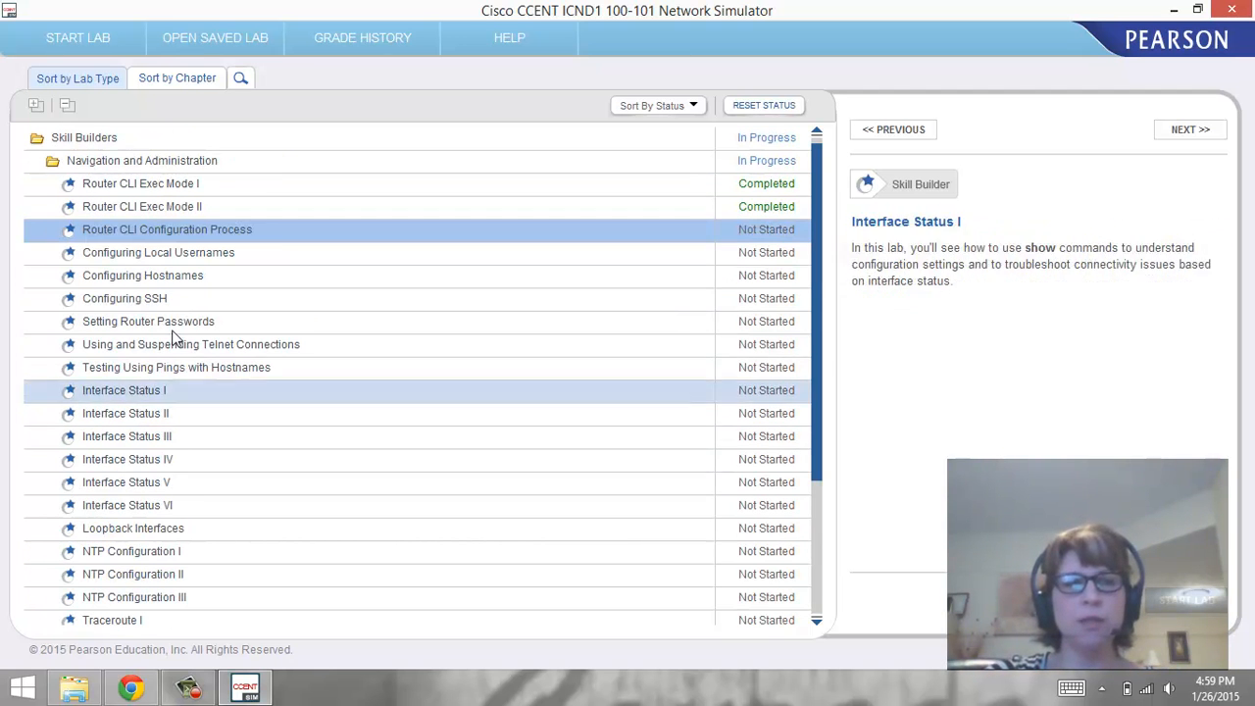
- Switch to Chrome and view the LM4 Network Simulator Labs page in the Blackboard course
{"action": "left_click", "coordinate": [133, 689]}
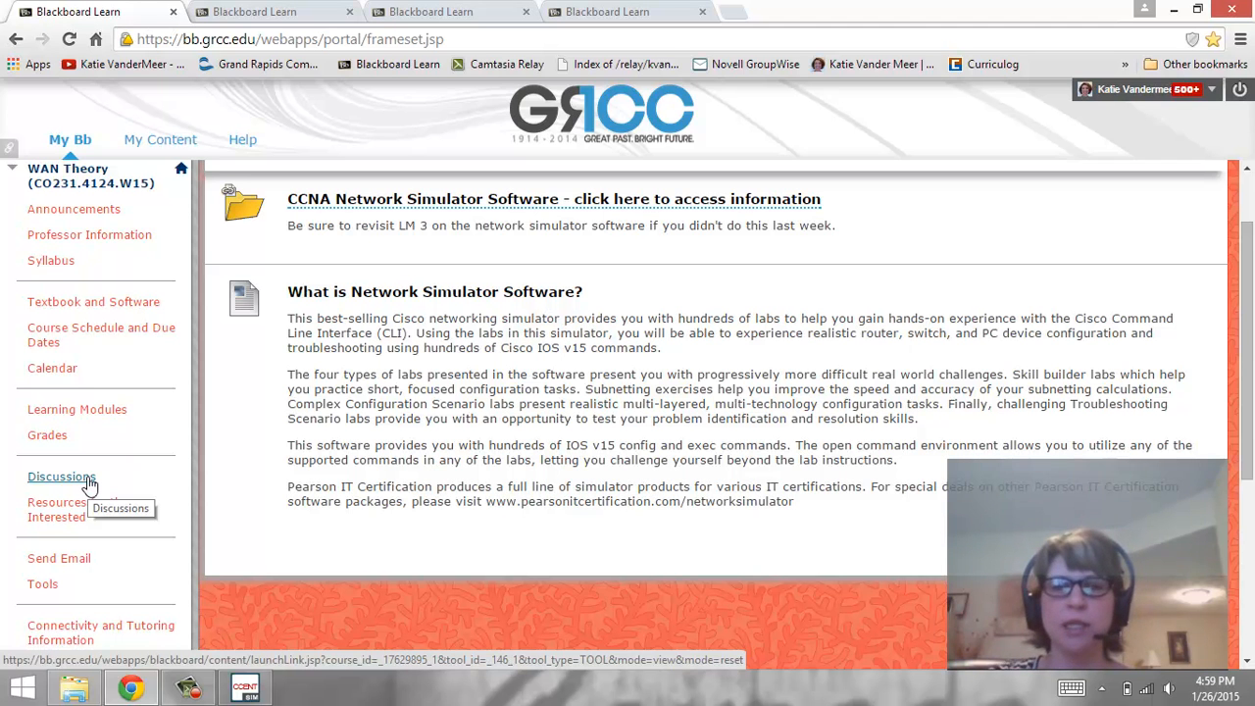
{"action": "scroll", "coordinate": [425, 520], "scroll_direction": "up", "scroll_amount": 2}
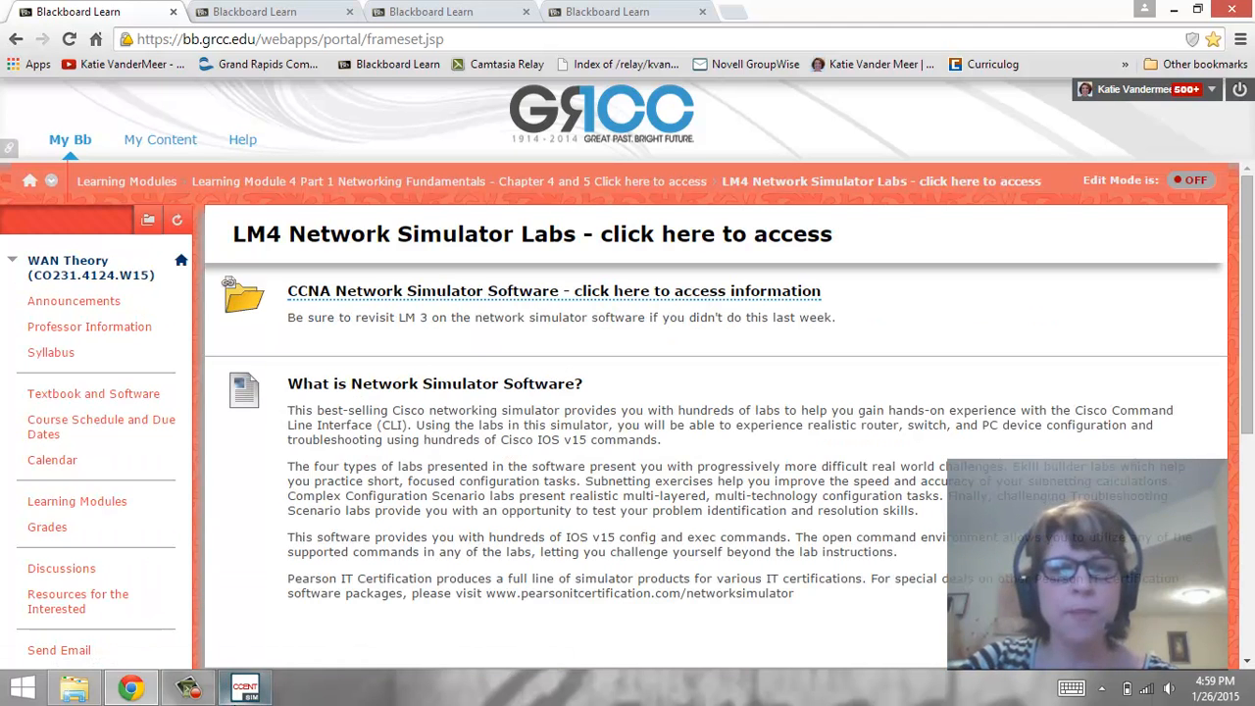
- Switch back to the Cisco CCENT Network Simulator and review the remaining Navigation and Administration labs
{"action": "left_click", "coordinate": [247, 689]}
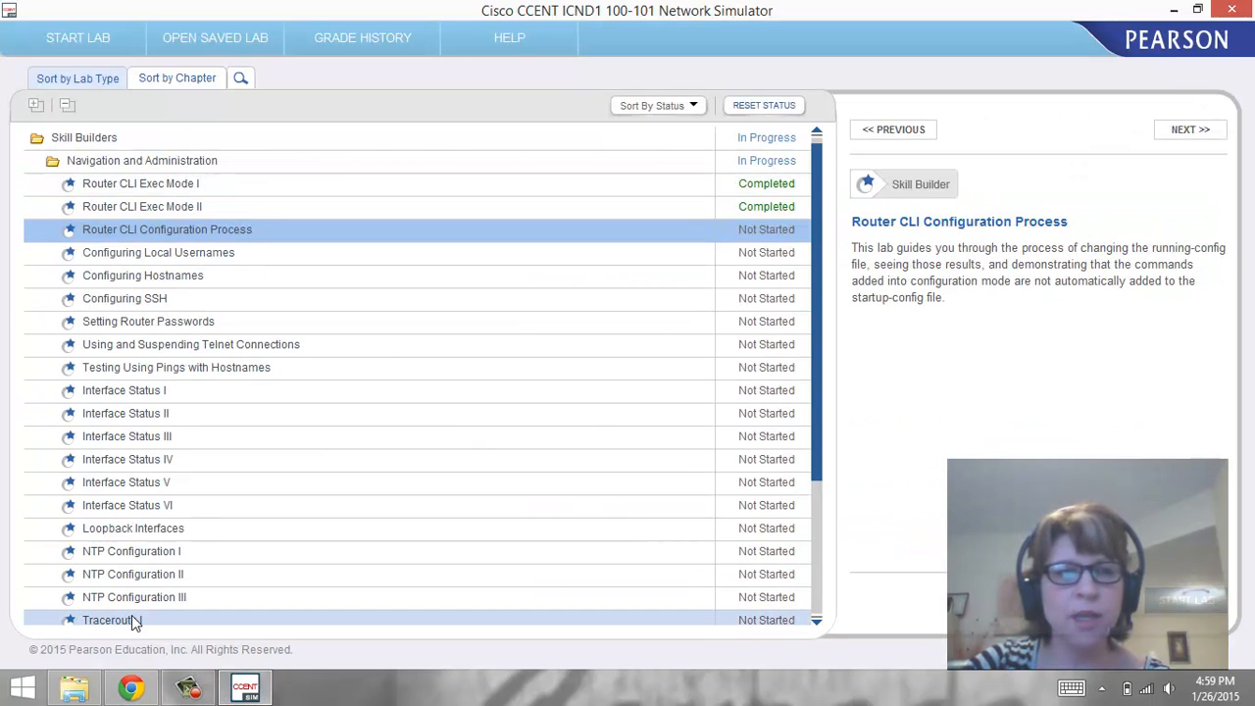
{"action": "scroll", "coordinate": [134, 624], "scroll_direction": "down", "scroll_amount": 1}
{"action": "left_click", "coordinate": [136, 576]}
{"action": "scroll", "coordinate": [171, 304], "scroll_direction": "up", "scroll_amount": 1}
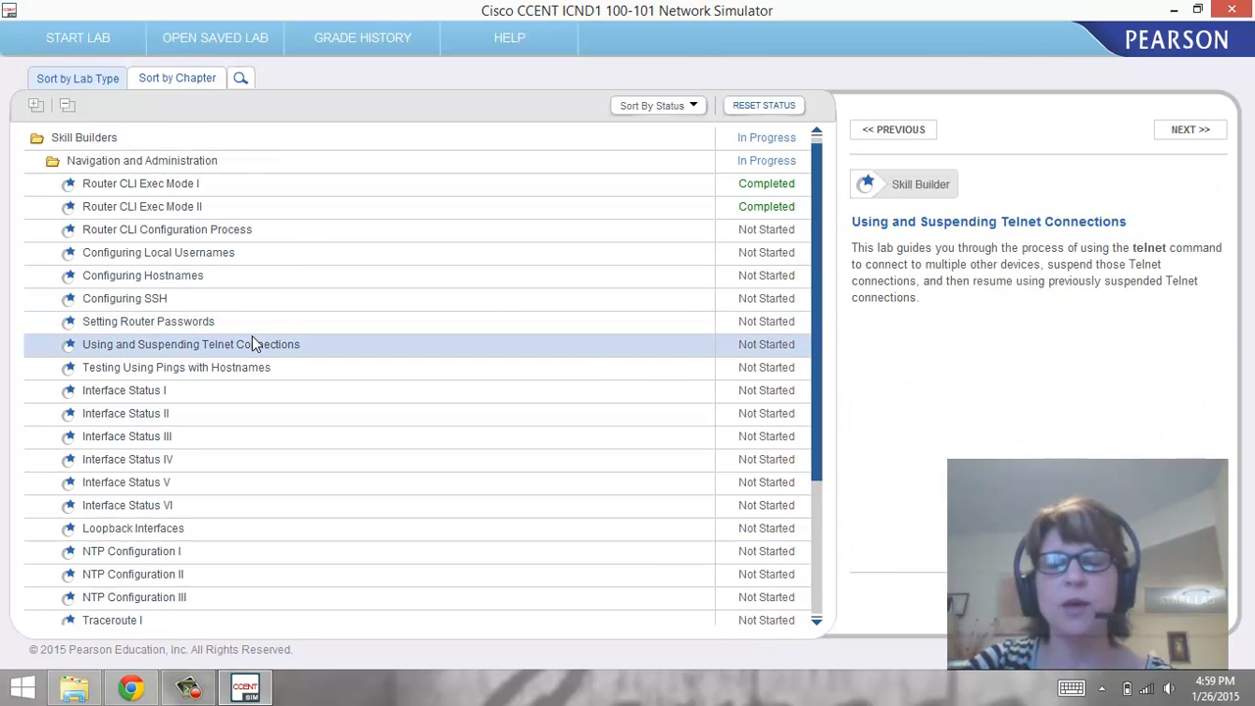